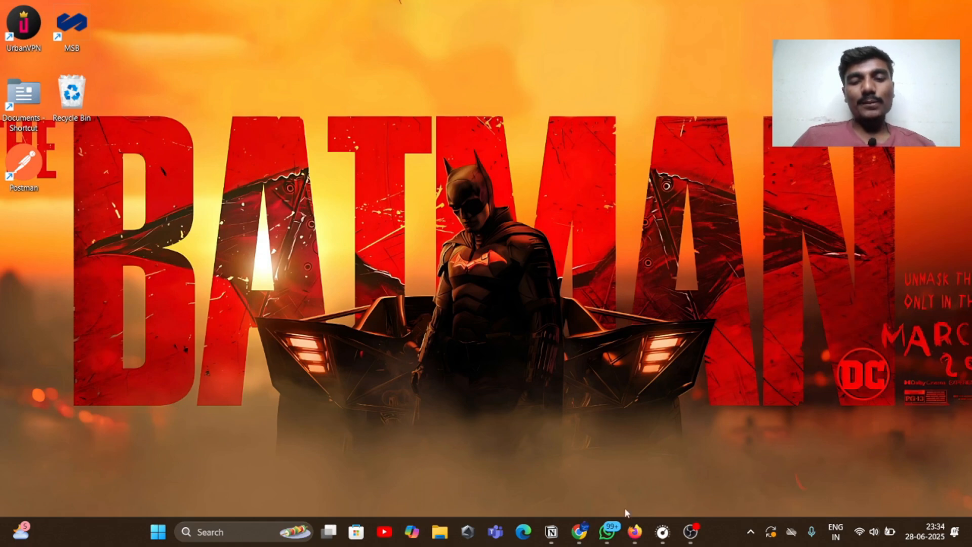
From the State CET Cell site's CAP 2025-2026 page, open the B.E/B.Tech admissions site under Under Graduate Courses
left_click(579, 532)
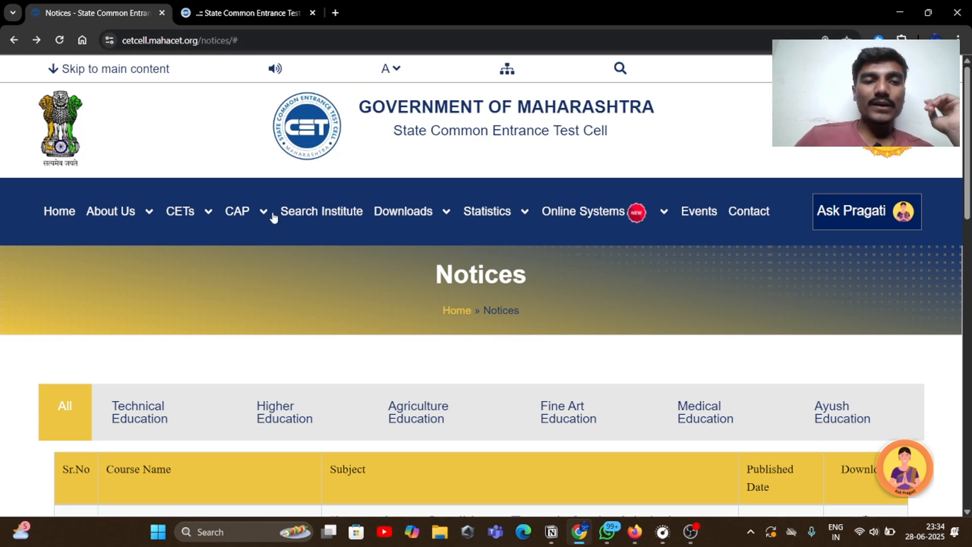
mouse_move(266, 219)
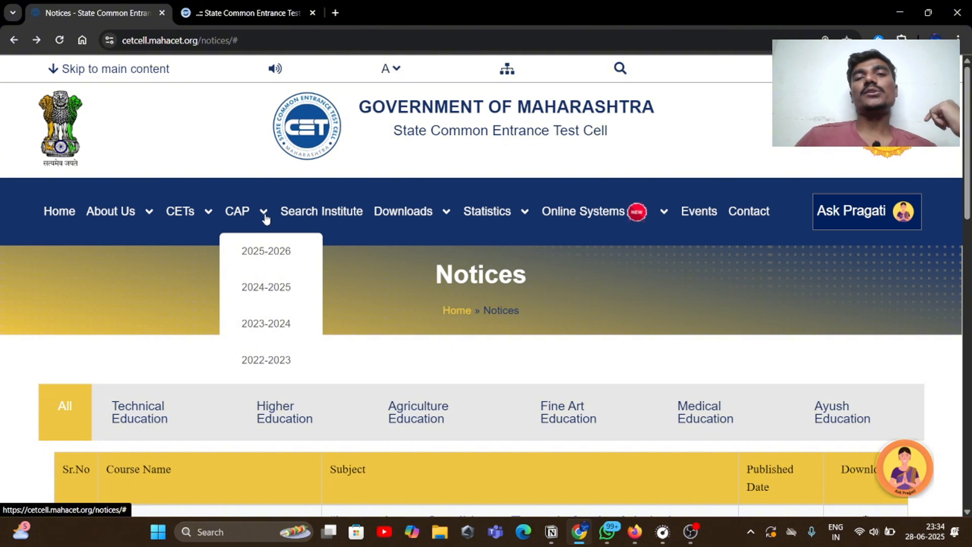
left_click(256, 261)
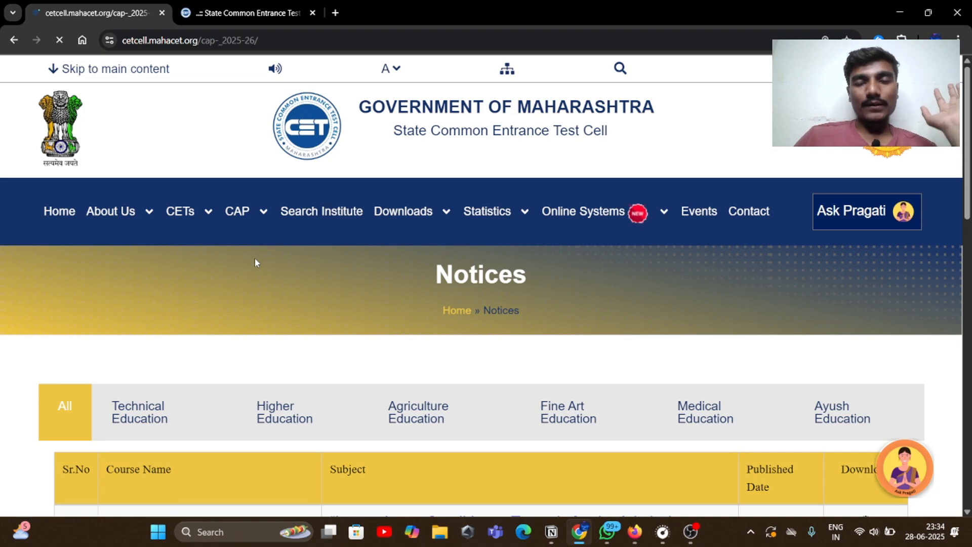
scroll(467, 296, "down", 5)
scroll(466, 296, "down", 3)
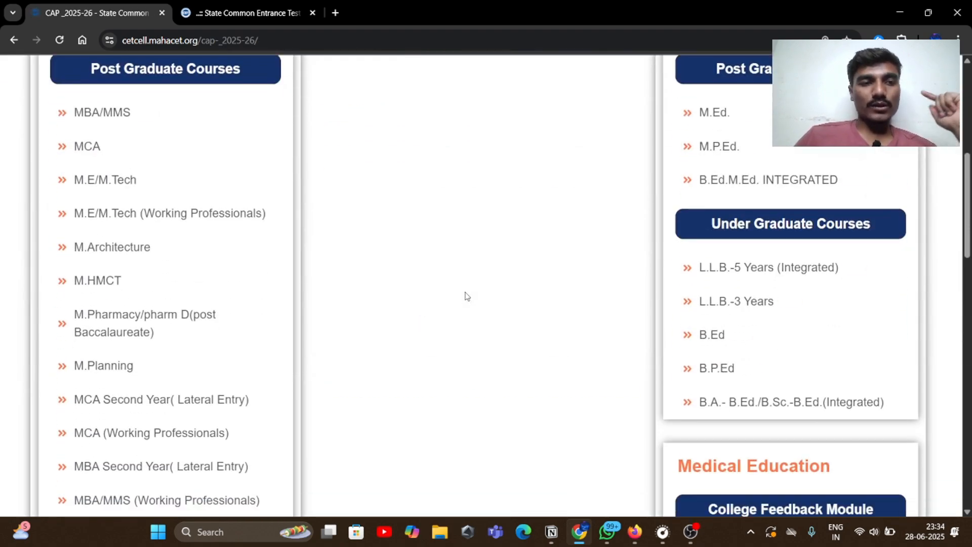
scroll(466, 296, "down", 7)
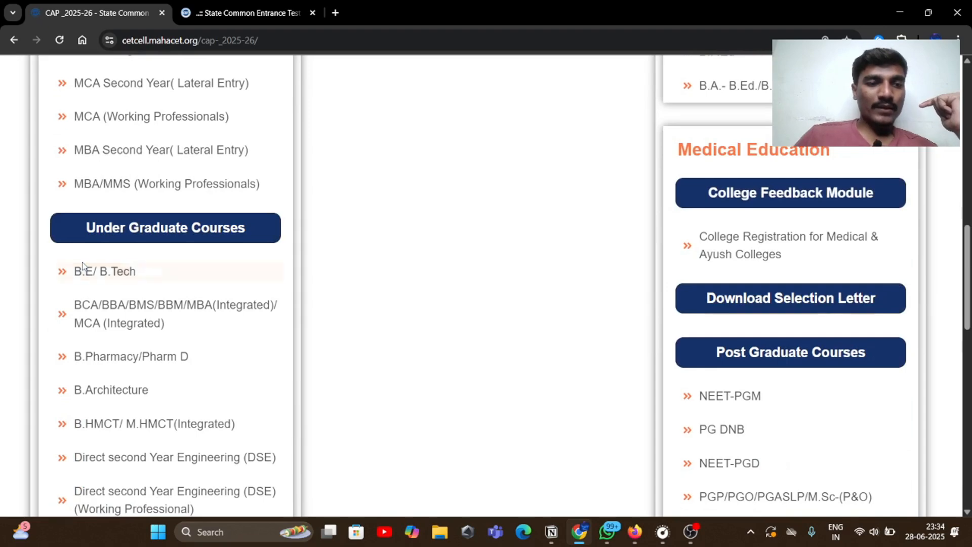
left_click(101, 281)
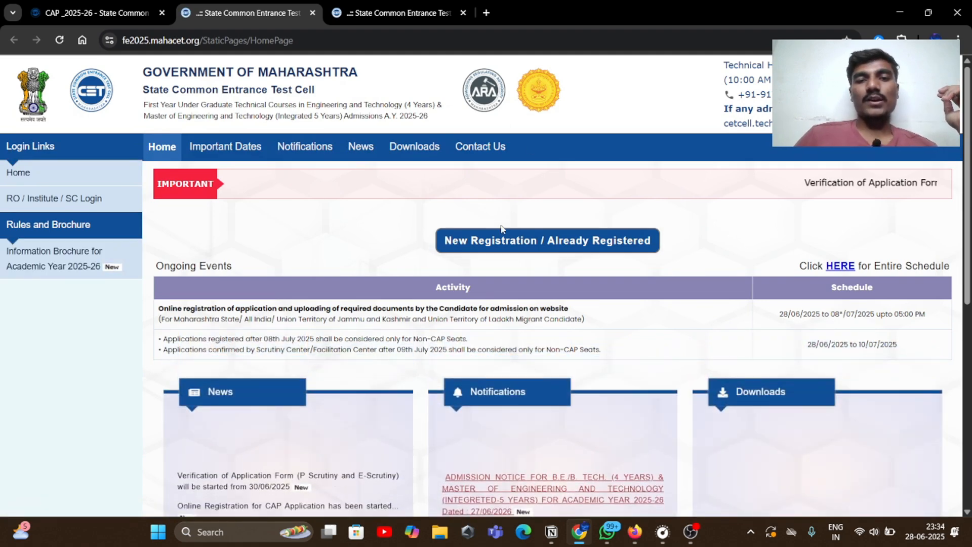
Go through New Registration and the CAP Registration card to Bachelor of Engineering Register Now
left_click(515, 241)
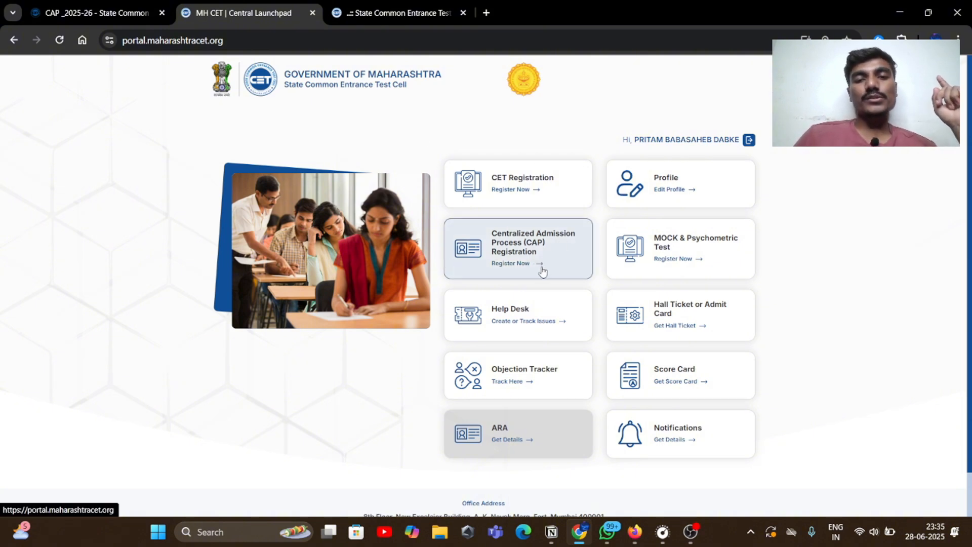
left_click(539, 263)
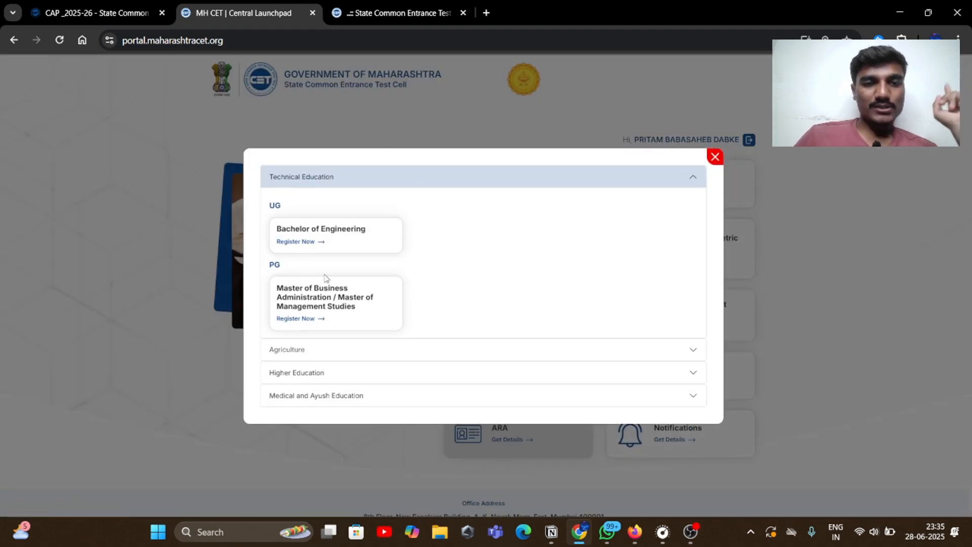
left_click(345, 233)
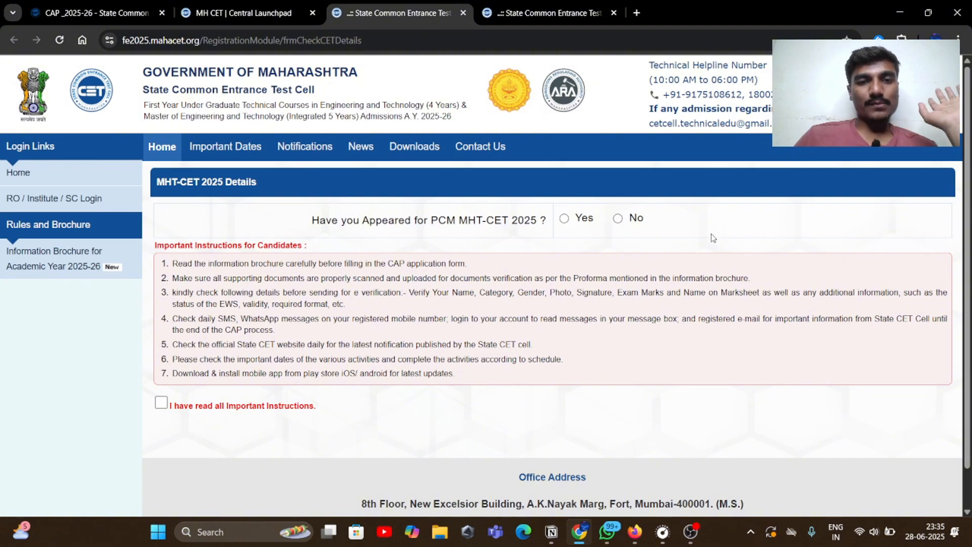
Answer Yes for PCM MHT-CET 2025 and bring up the score card PDF in Firefox
scroll(732, 229, "down", 1)
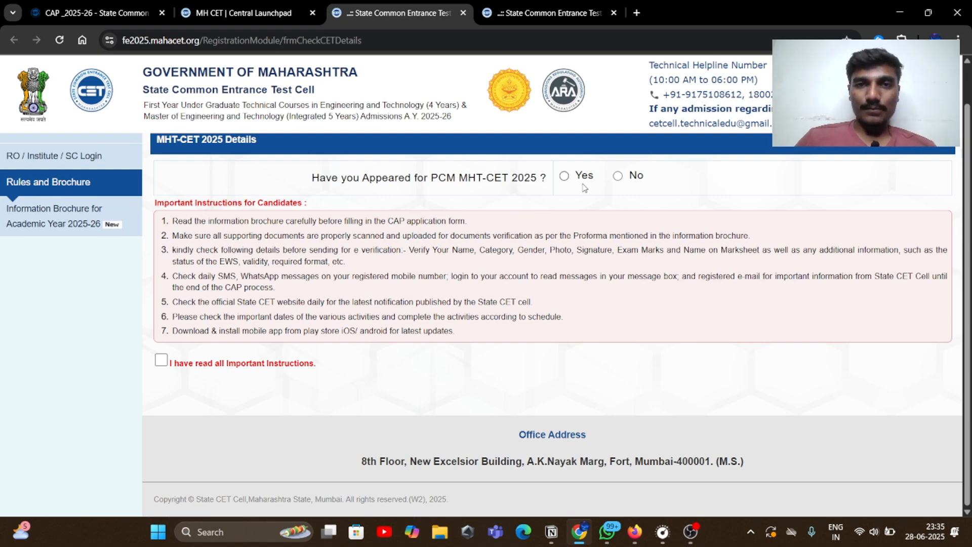
left_click(564, 176)
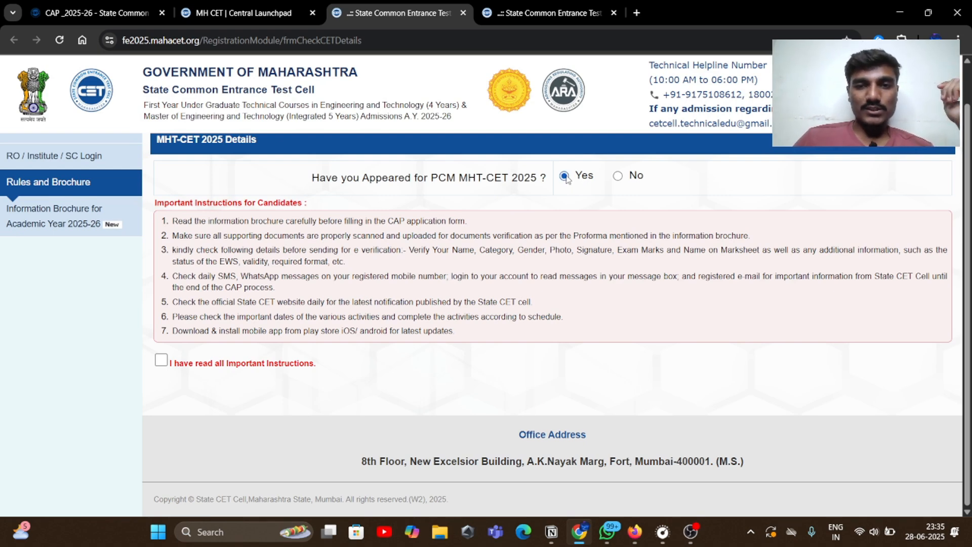
scroll(522, 207, "down", 1)
scroll(544, 213, "up", 1)
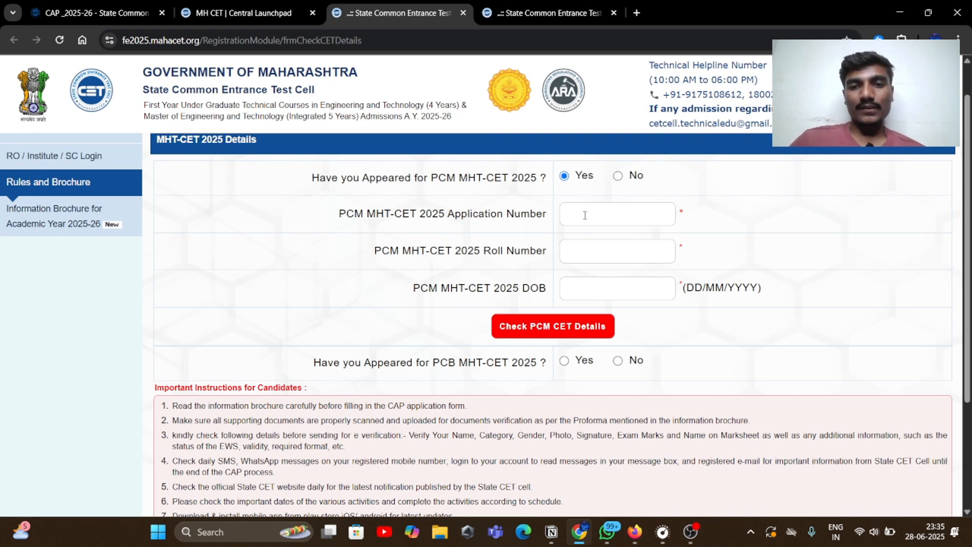
left_click(628, 528)
Look up the roll and application numbers on the score card, then return to Chrome
scroll(395, 119, "up", 2)
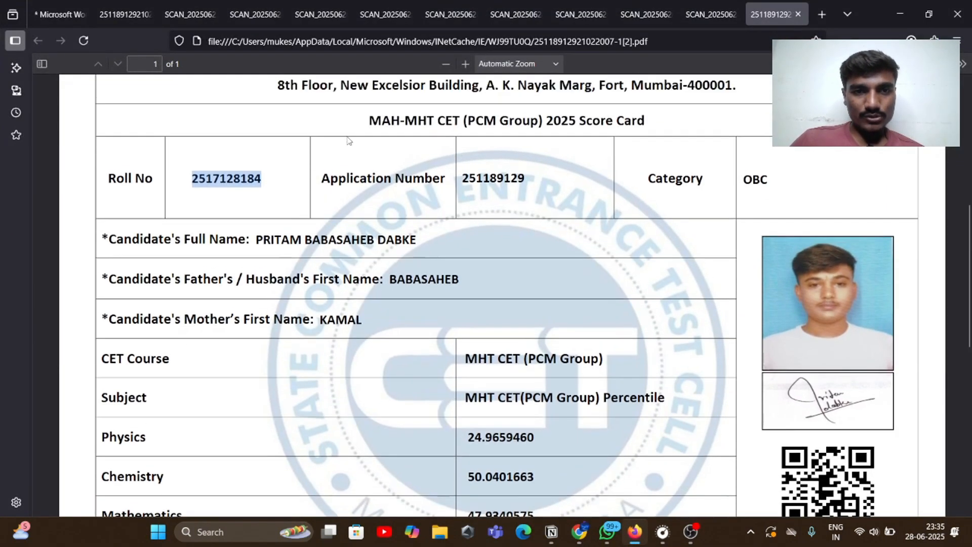
left_click_drag(324, 181, 529, 186)
left_click(449, 185)
left_click(529, 185)
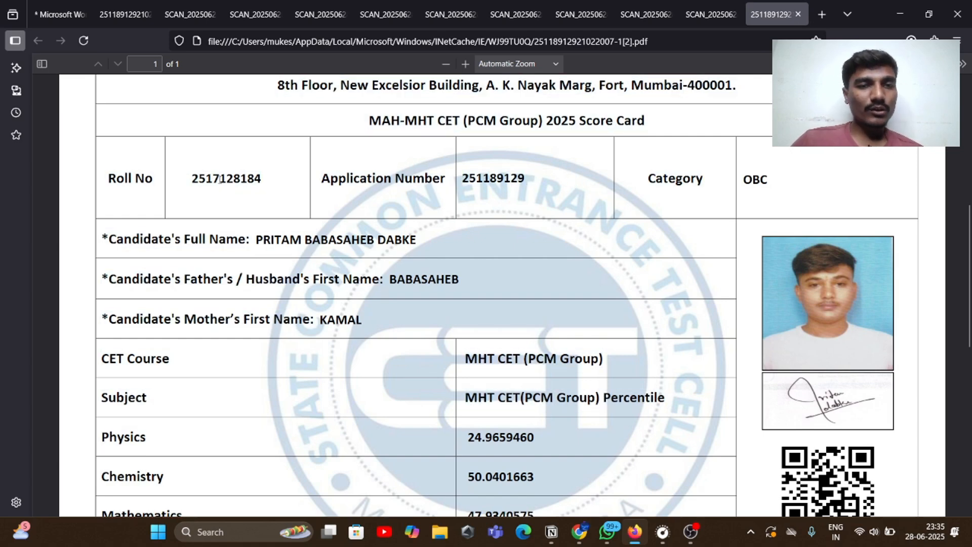
left_click(579, 532)
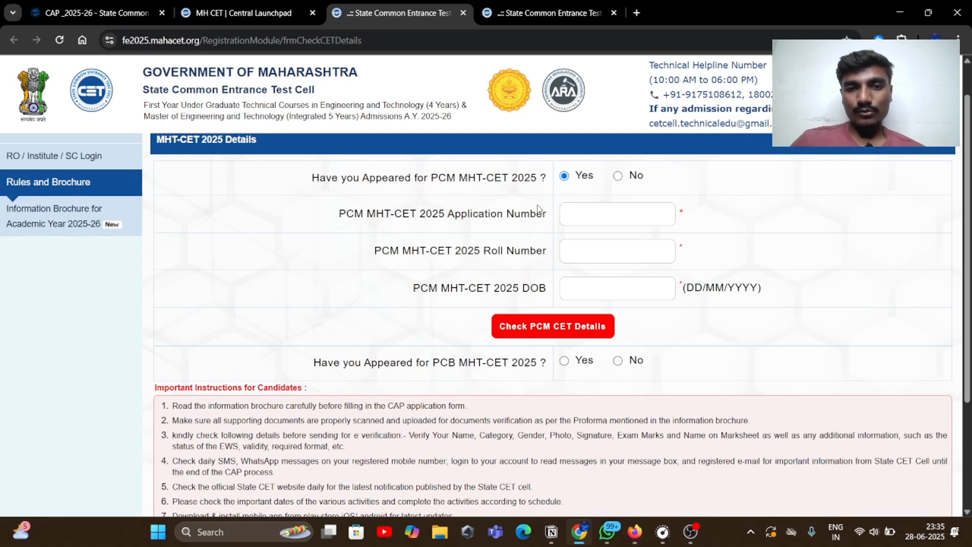
Fill in the application number, roll number and date of birth from the score card
left_click(576, 212)
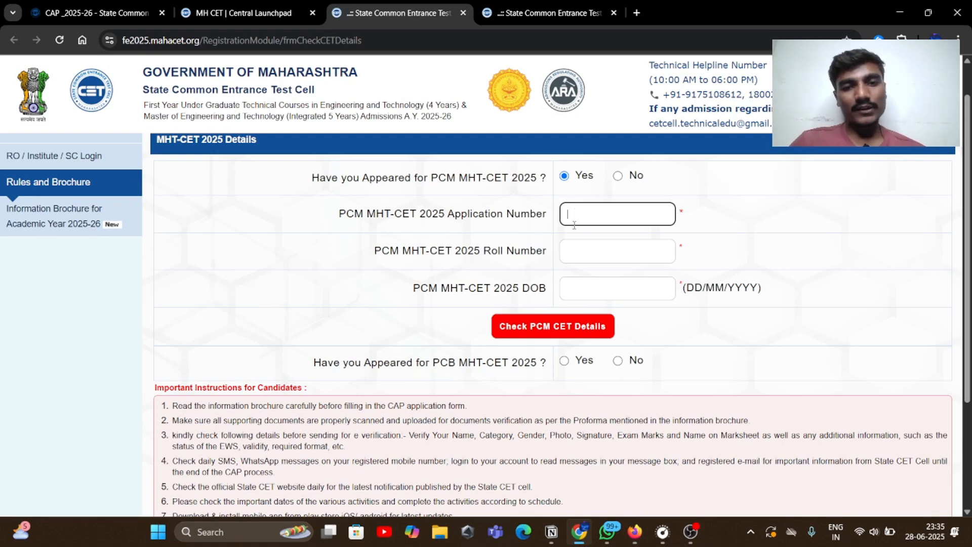
left_click(585, 245)
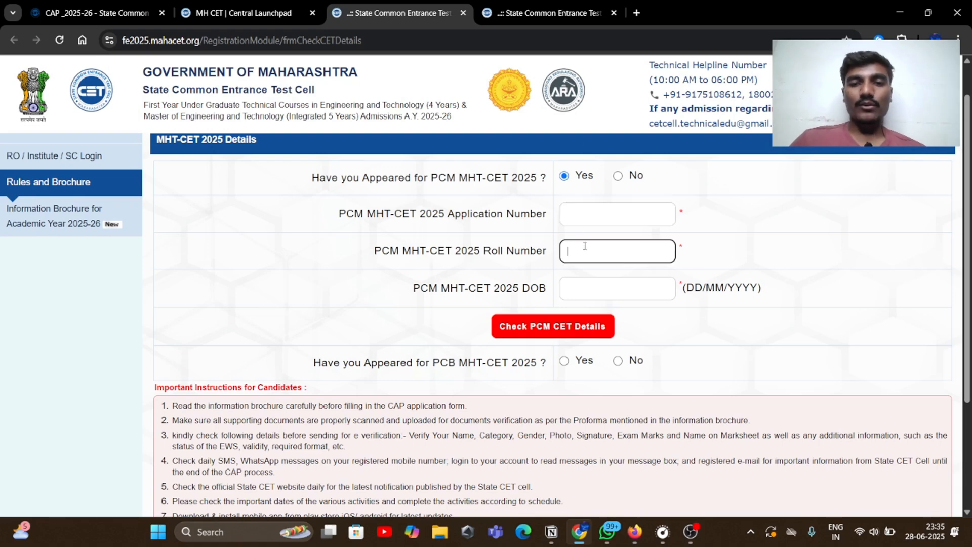
left_click(588, 285)
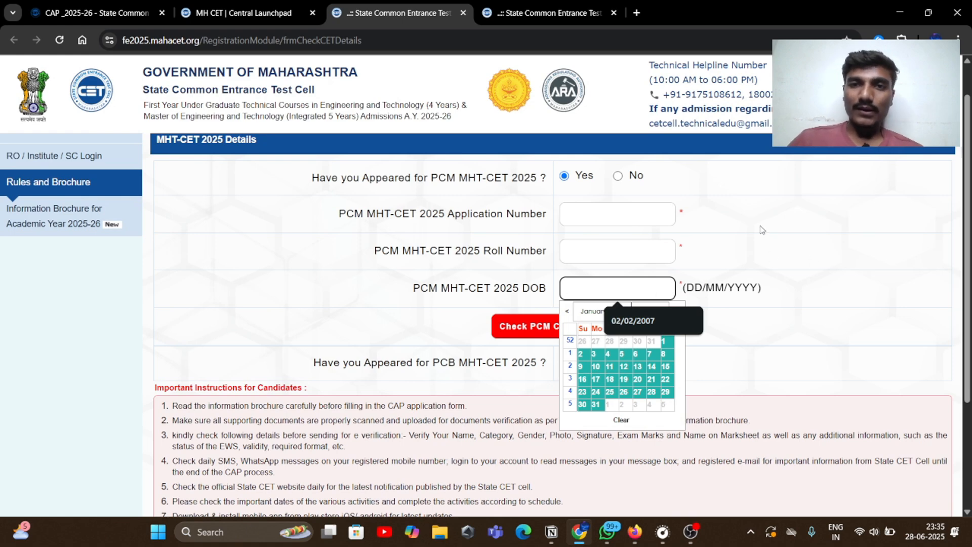
left_click(416, 298)
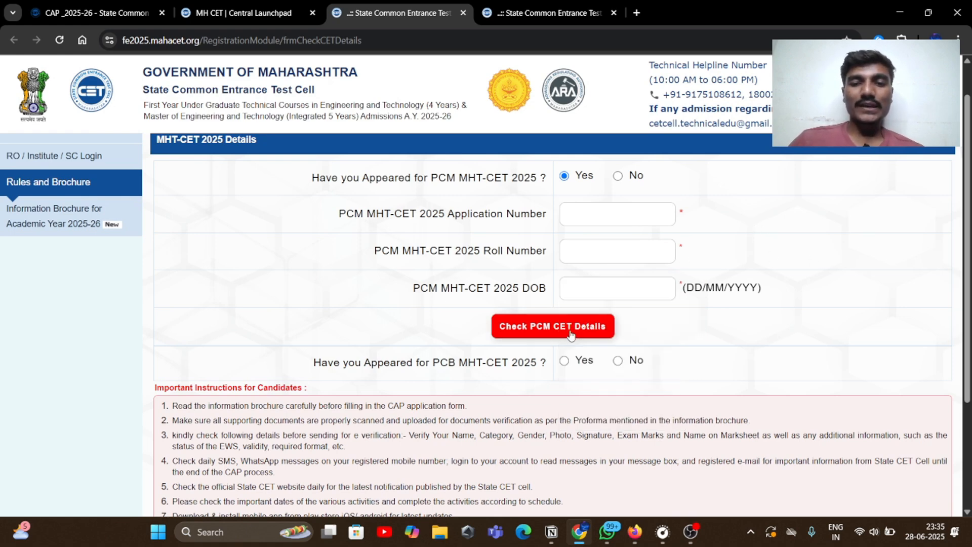
Fetch the PCM CET details and review the percentiles, including Total PCM 35.9295868
left_click(559, 10)
scroll(654, 281, "down", 5)
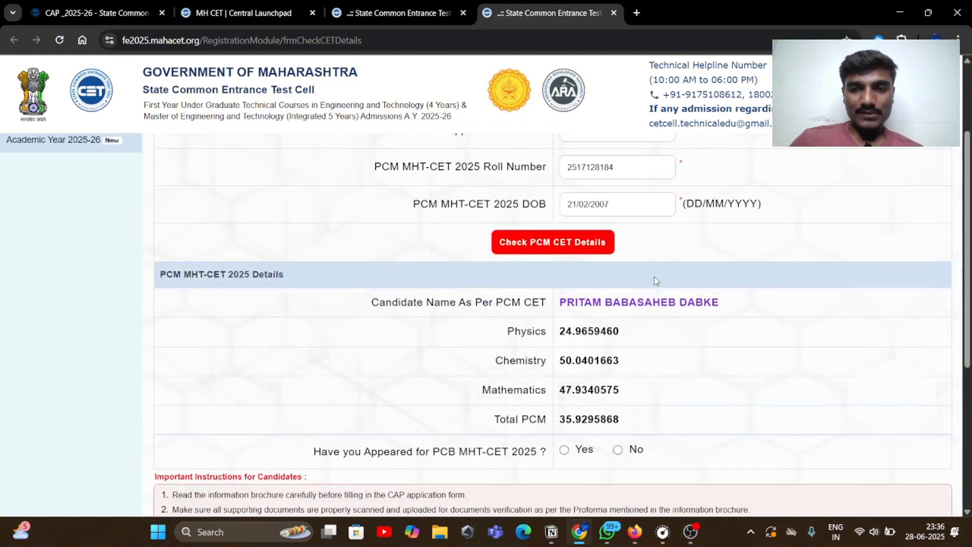
scroll(623, 271, "down", 2)
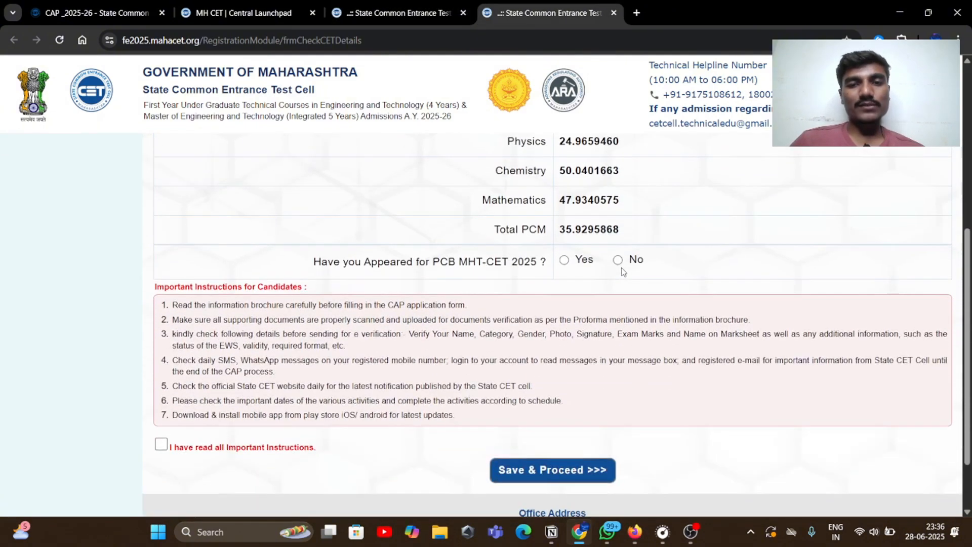
scroll(622, 272, "up", 6)
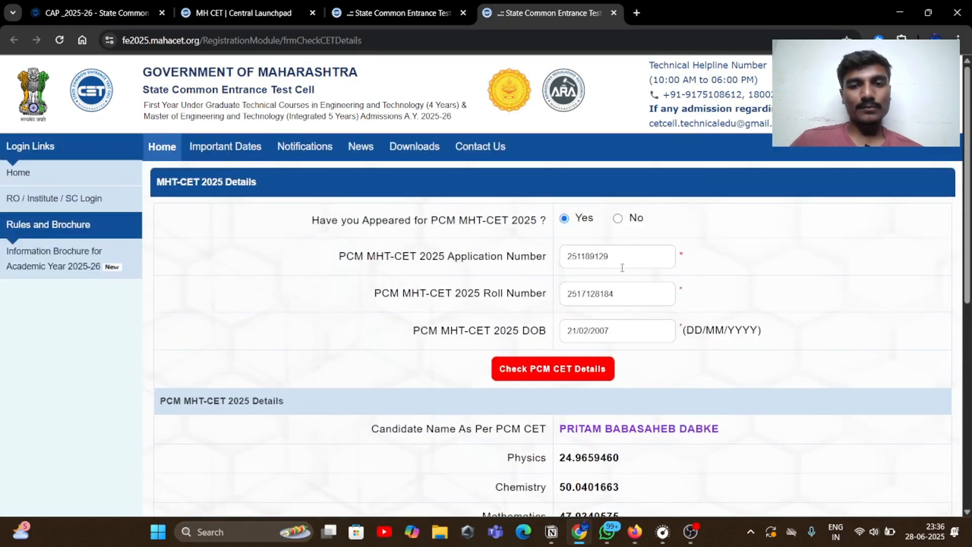
scroll(623, 271, "down", 3)
scroll(622, 268, "up", 3)
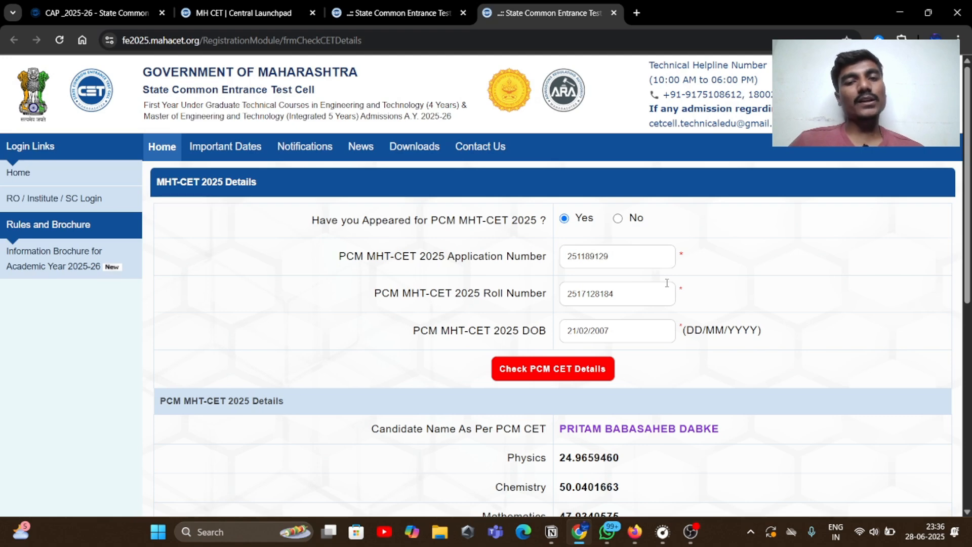
Answer No for PCB MHT-CET 2025 and tick 'I have read all Important Instructions'
scroll(623, 261, "down", 5)
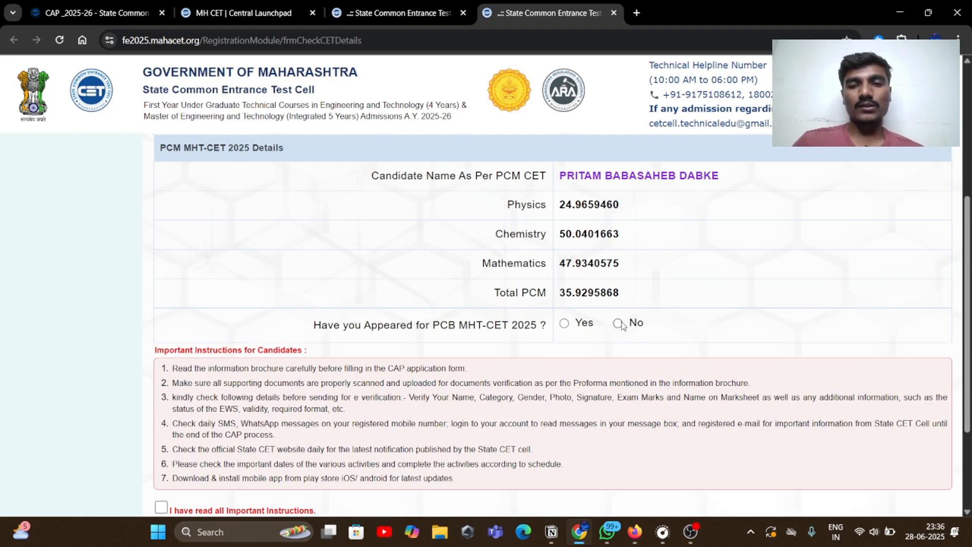
scroll(556, 329, "down", 3)
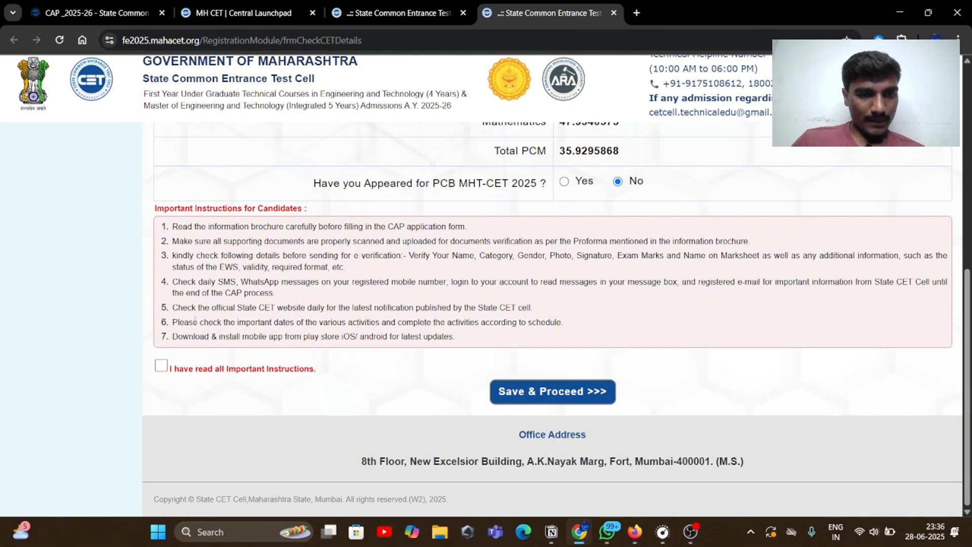
left_click(160, 369)
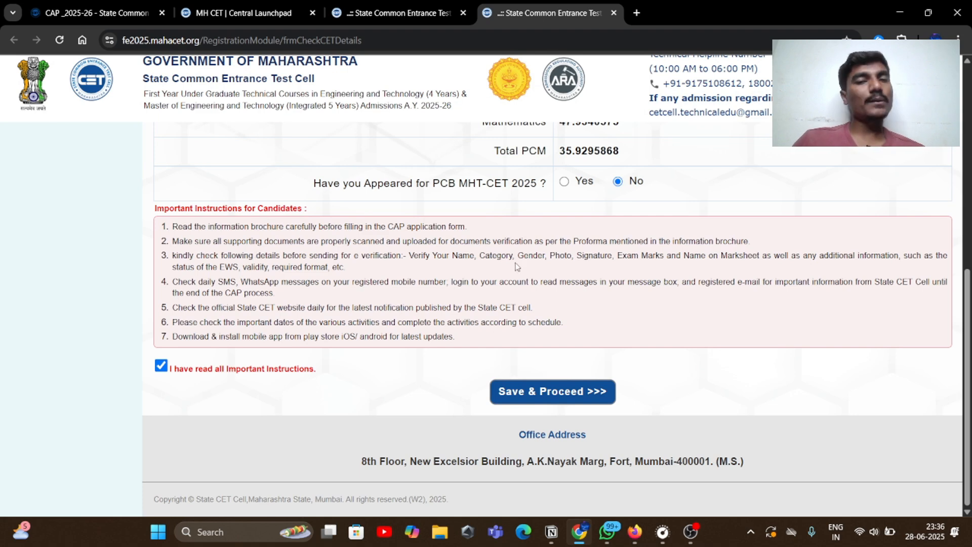
Save and proceed to the Registration Details form
left_click(567, 400)
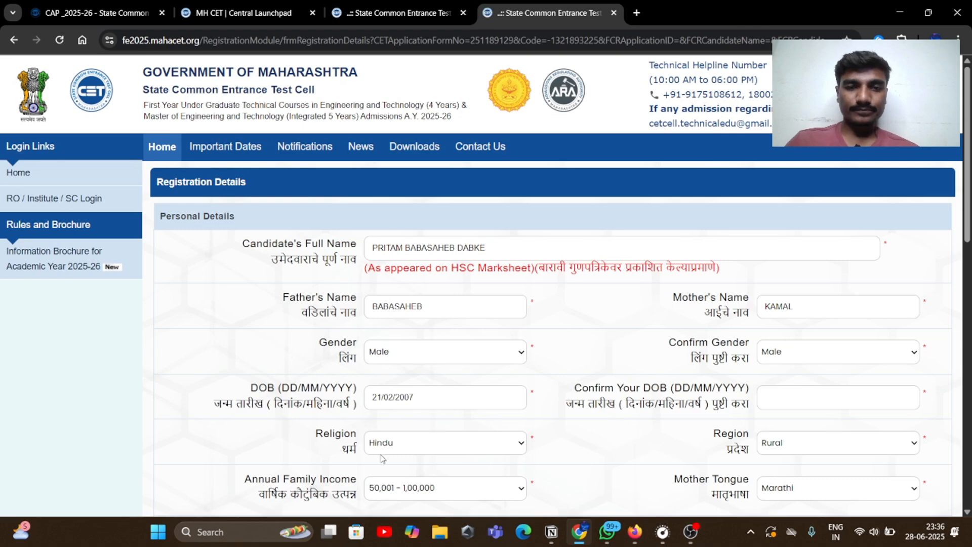
scroll(334, 294, "down", 1)
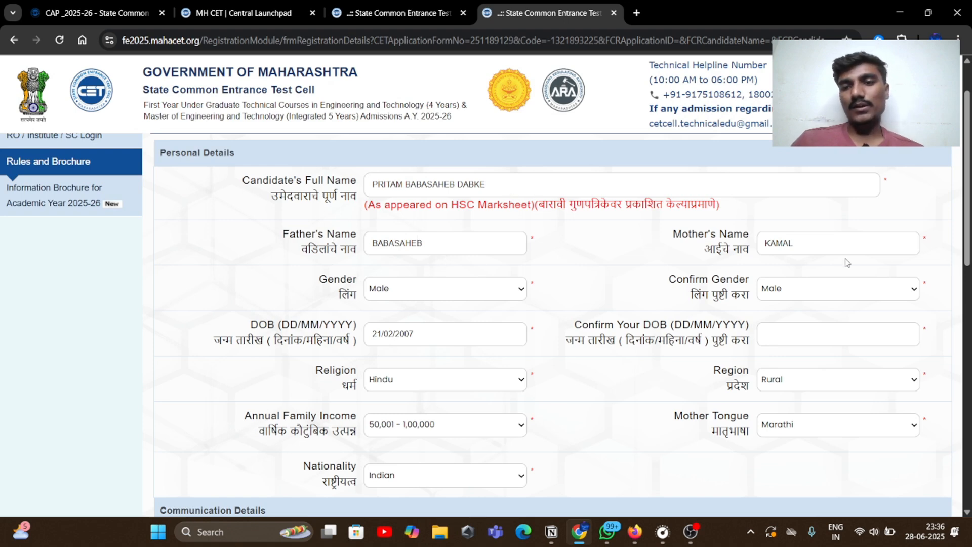
scroll(794, 242, "down", 2)
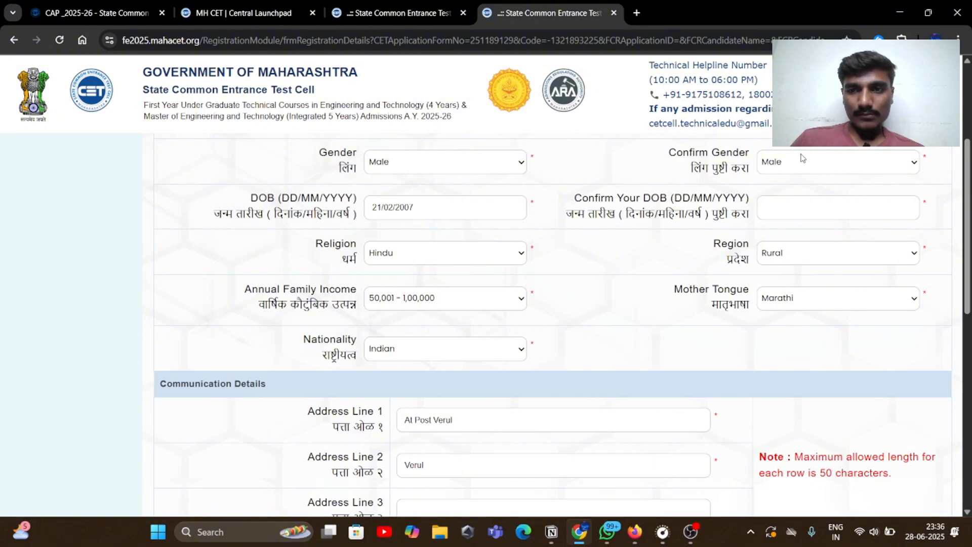
left_click(772, 209)
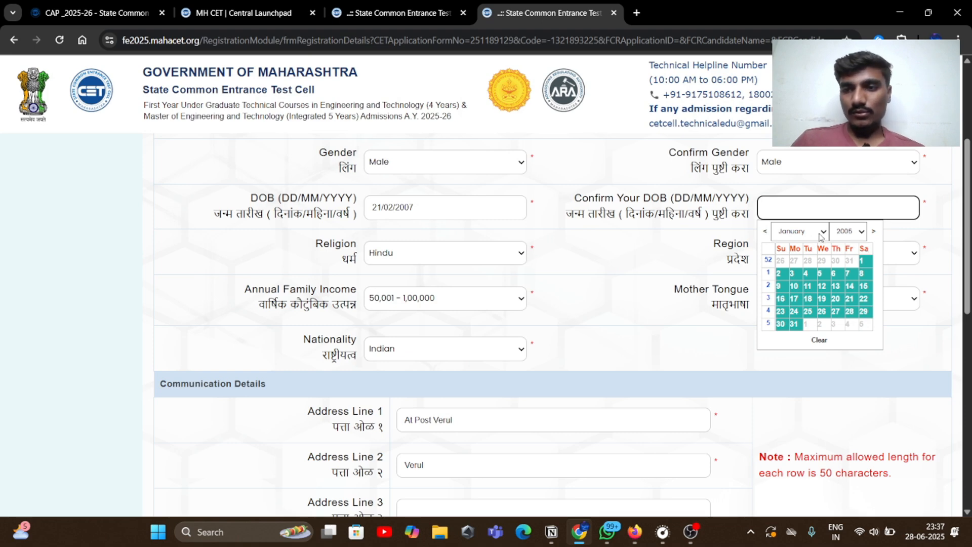
left_click(848, 231)
scroll(860, 402, "down", 5)
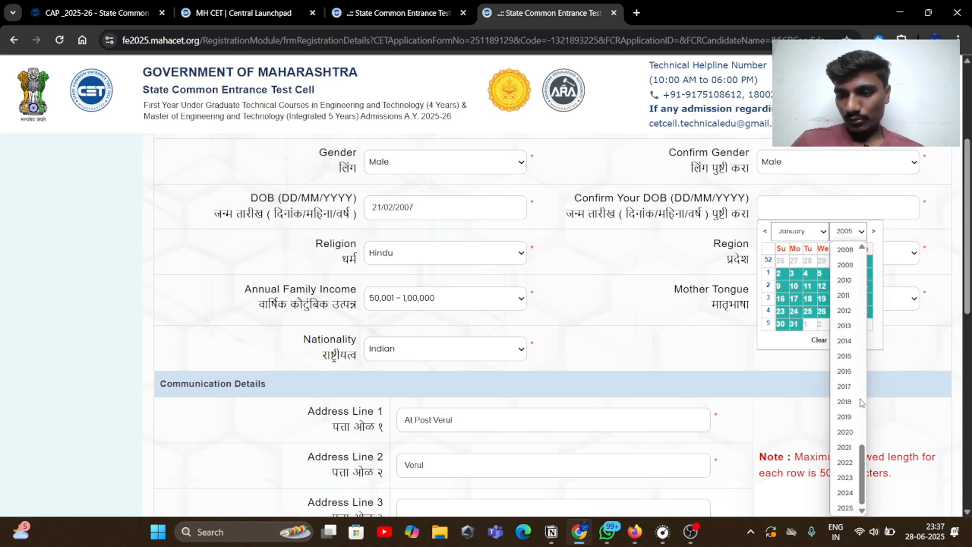
scroll(845, 283, "up", 3)
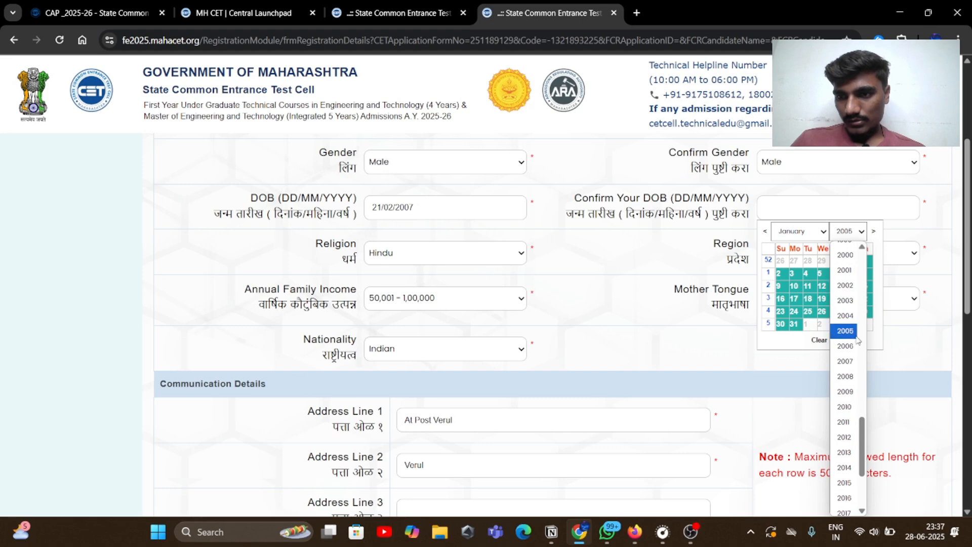
left_click(844, 361)
left_click(816, 233)
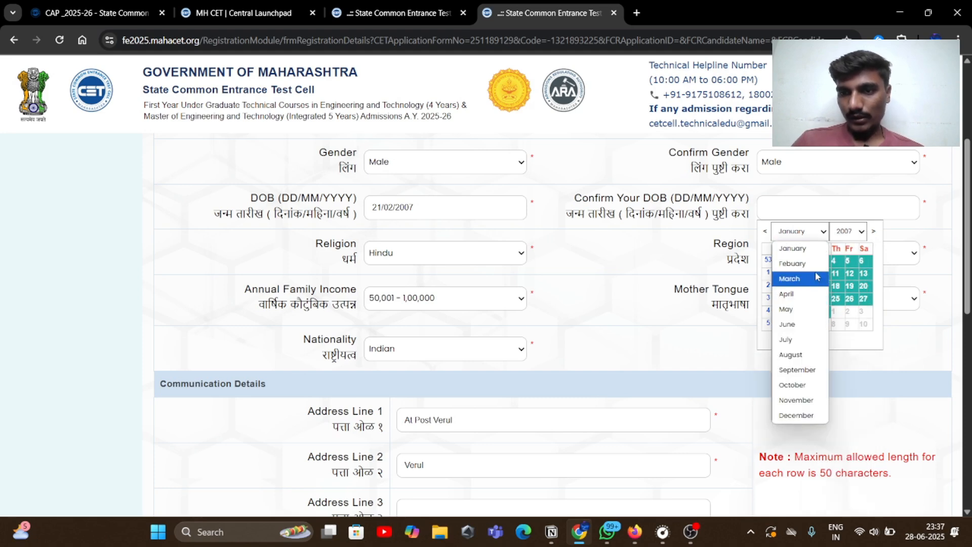
left_click(810, 264)
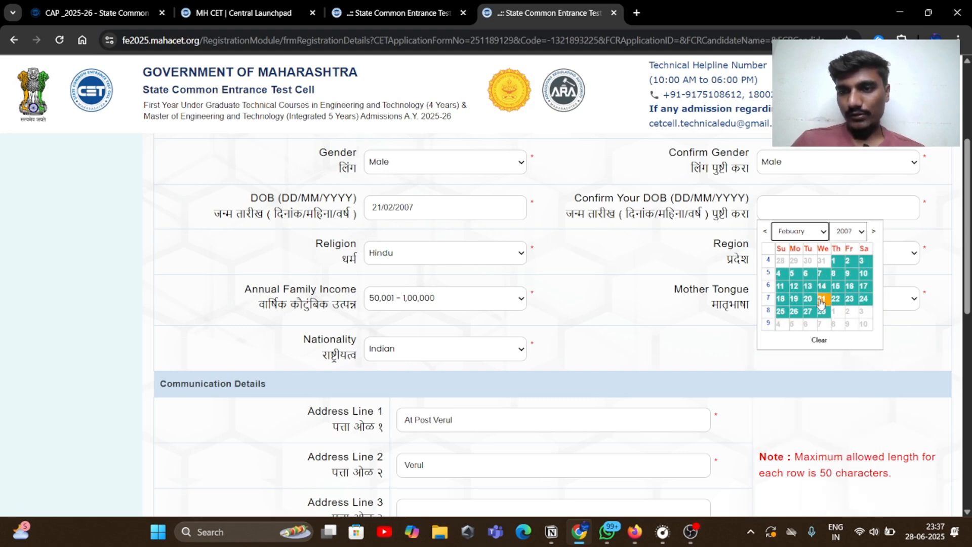
left_click(821, 299)
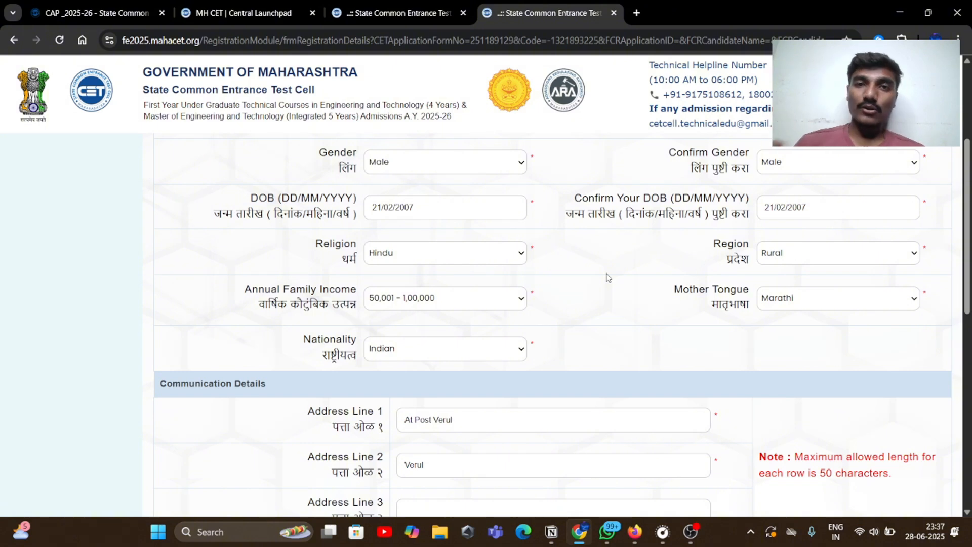
scroll(587, 293, "down", 2)
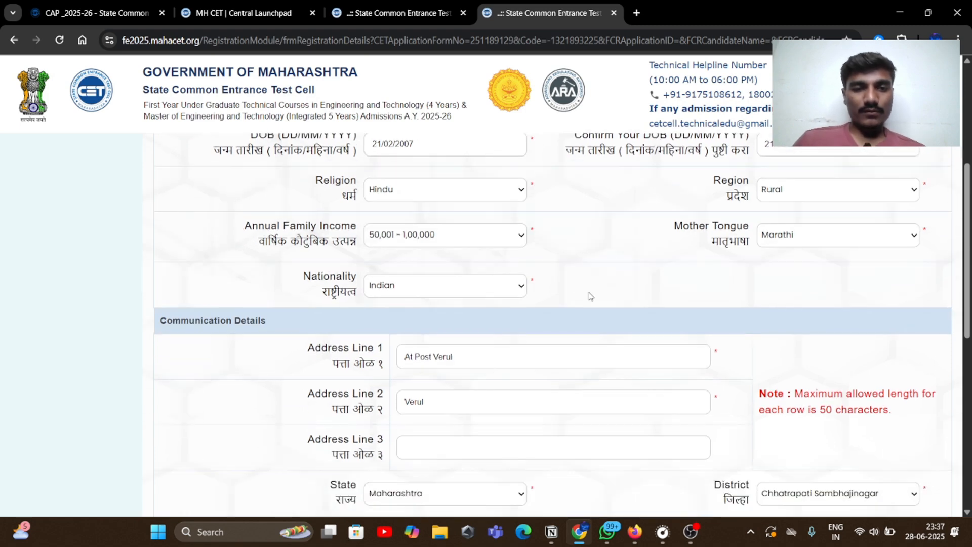
scroll(480, 309, "down", 2)
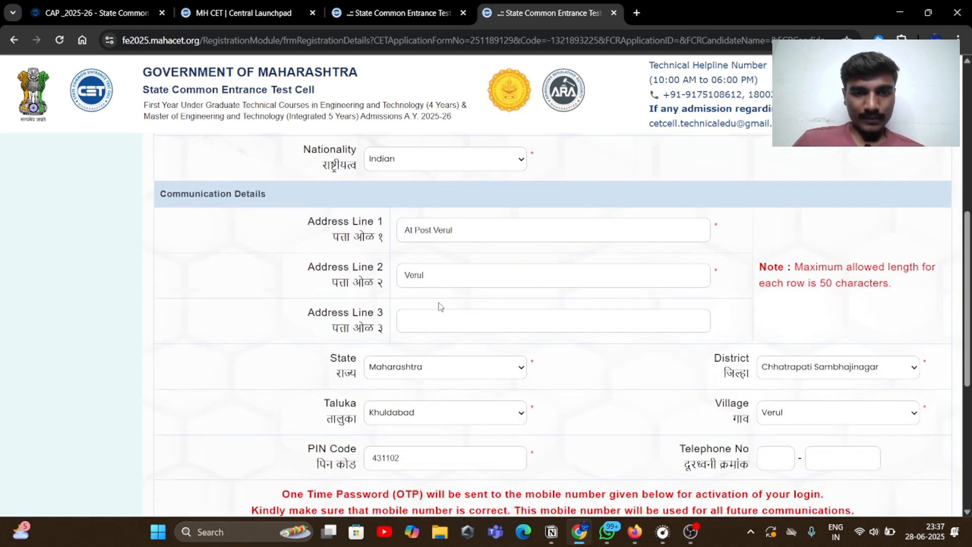
scroll(468, 298, "down", 1)
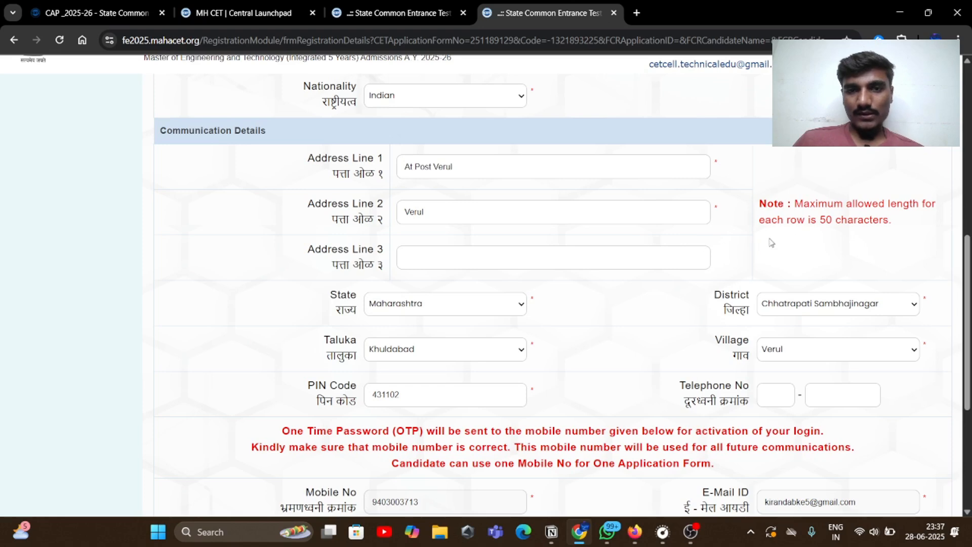
left_click(460, 215)
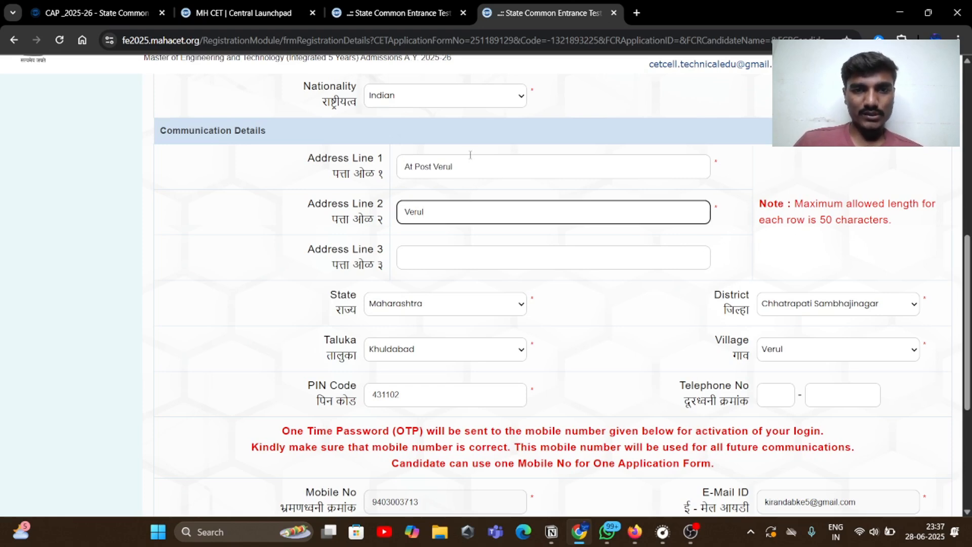
left_click(476, 171)
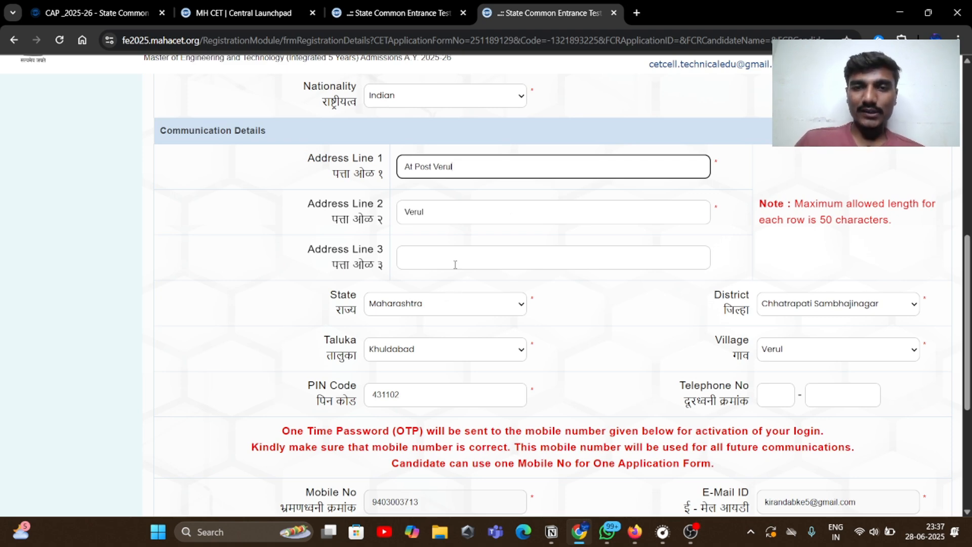
scroll(455, 264, "down", 3)
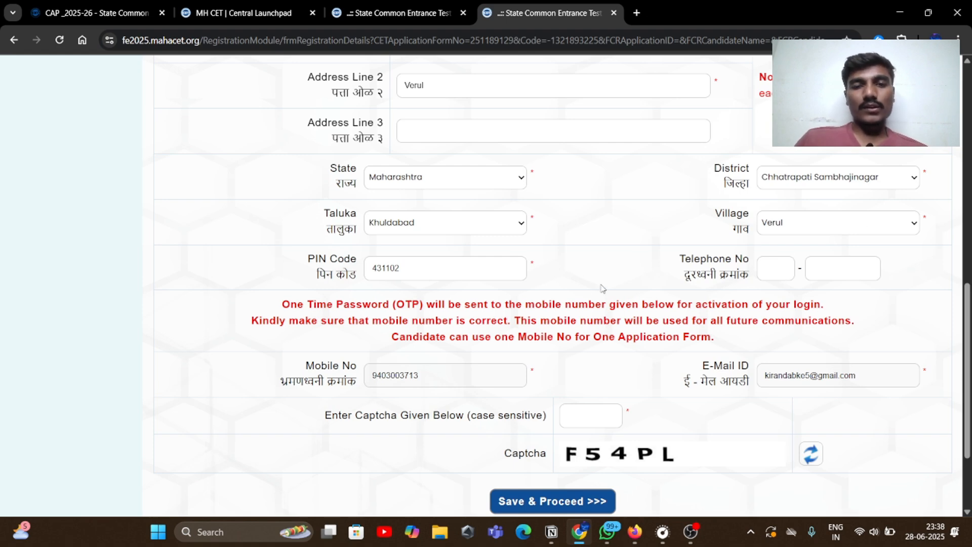
Scroll down and check the entered mobile number
scroll(589, 283, "down", 1)
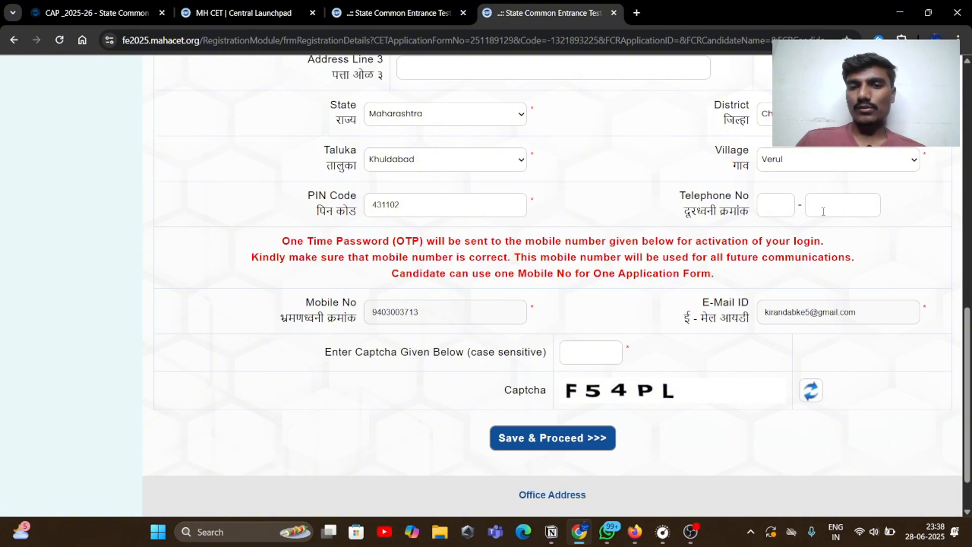
scroll(604, 261, "down", 1)
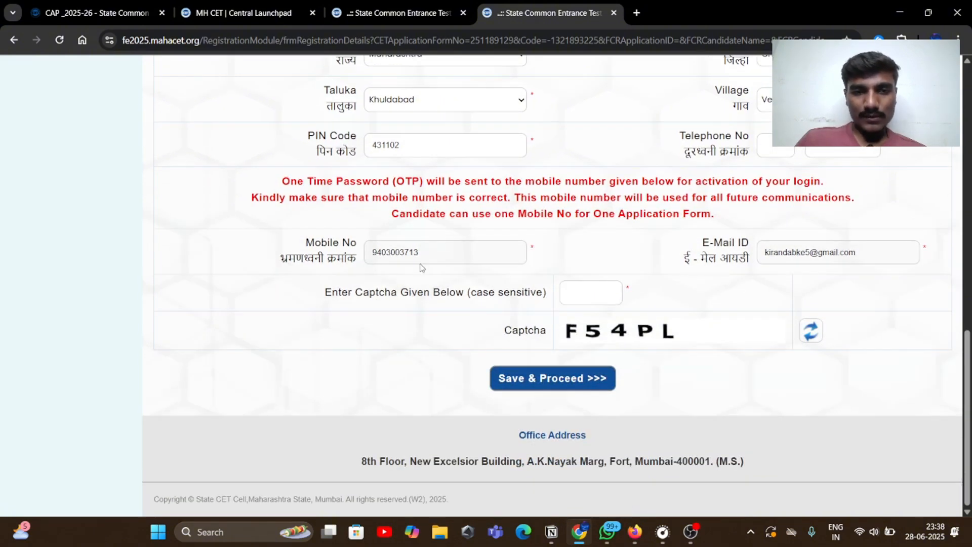
left_click_drag(428, 253, 309, 283)
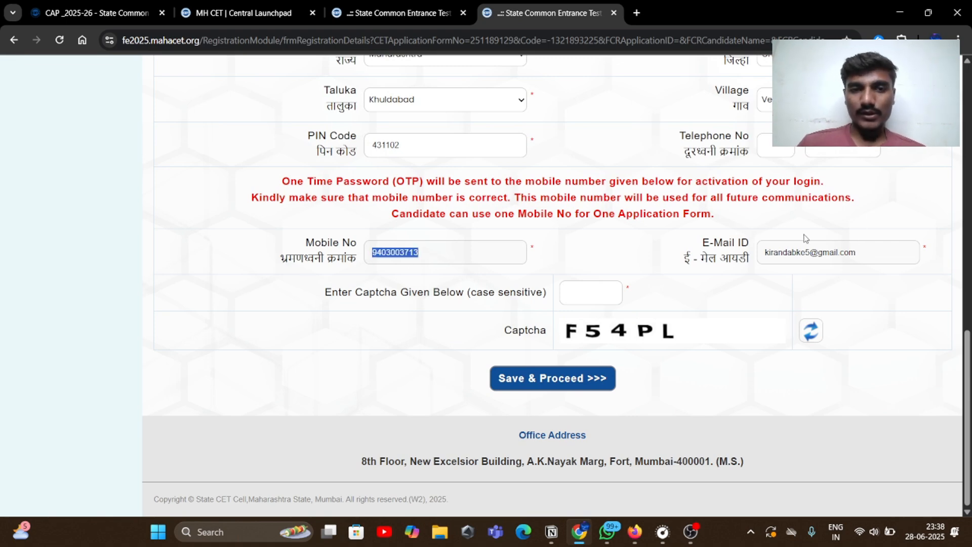
left_click(423, 259)
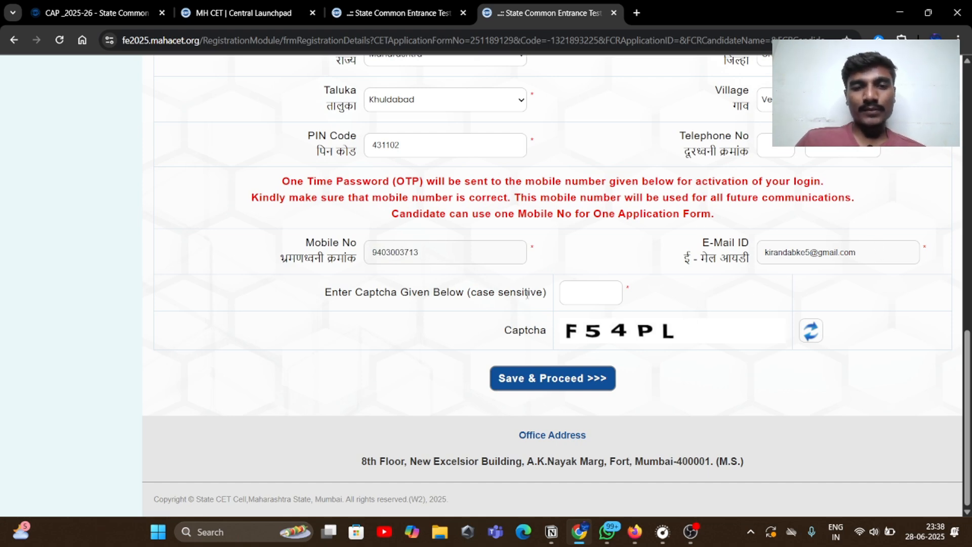
Enter captcha F54P and submit the form, reaching the Verify One Time Password page
left_click(577, 295)
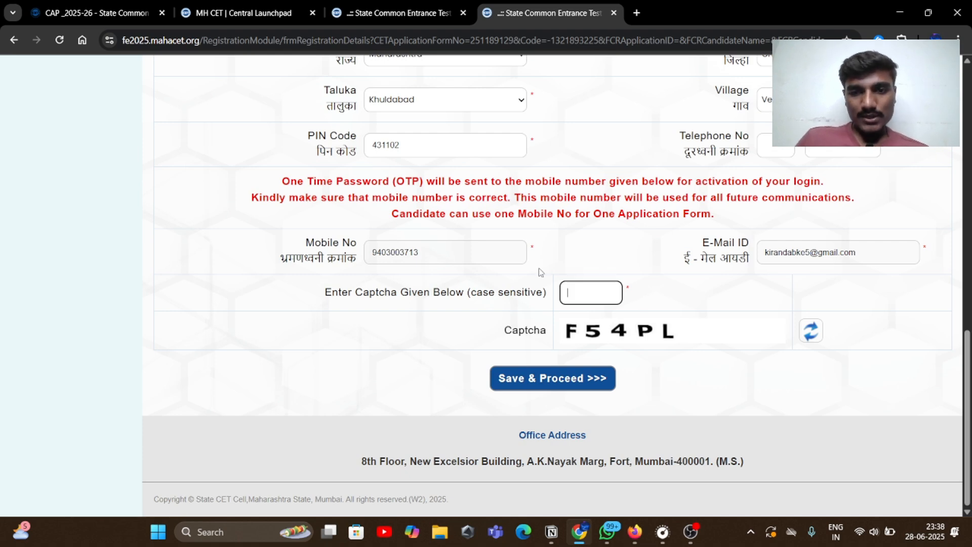
left_click_drag(564, 339, 631, 337)
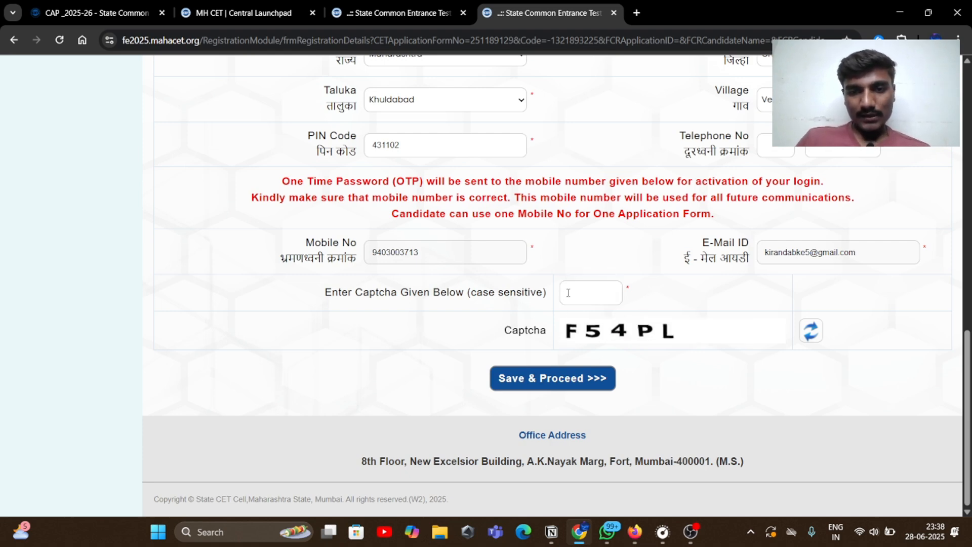
left_click(568, 293)
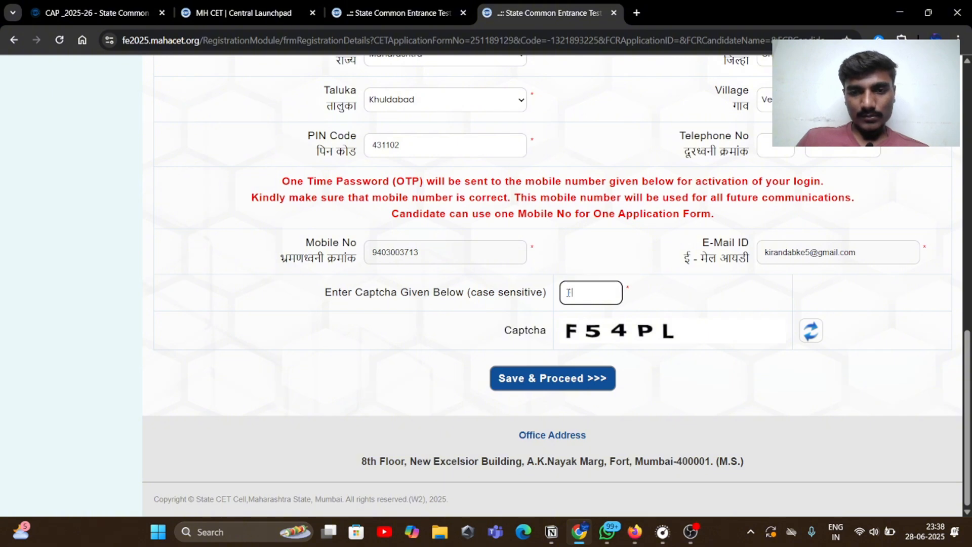
type("F5")
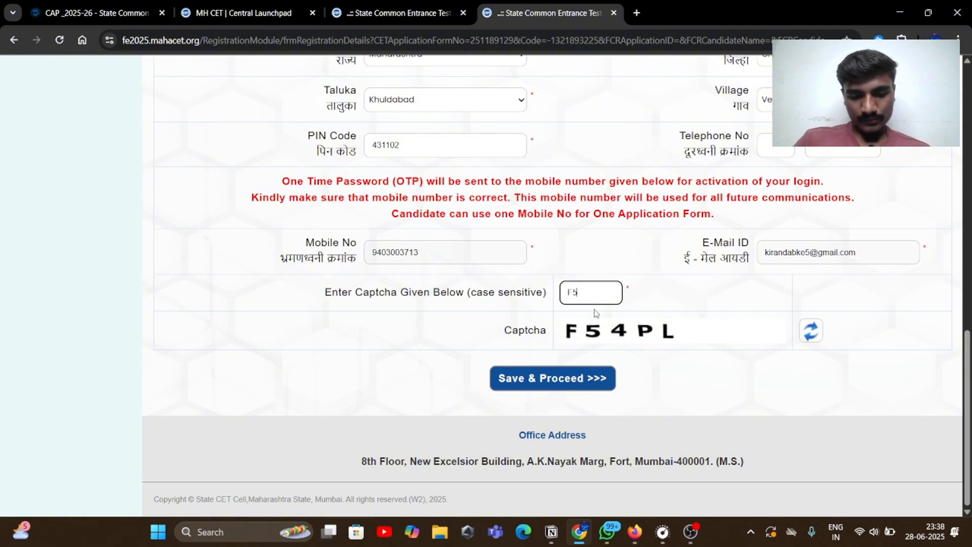
type("4PL")
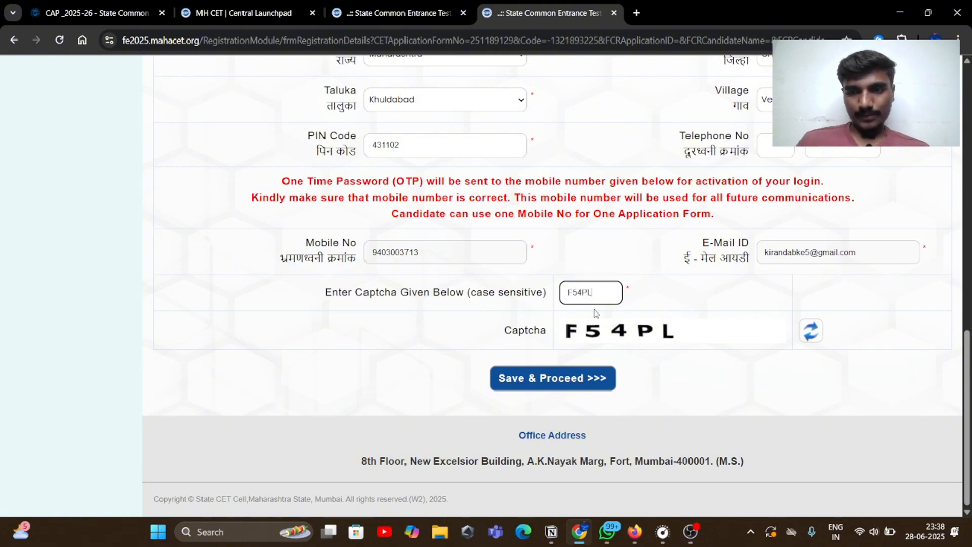
left_click(574, 387)
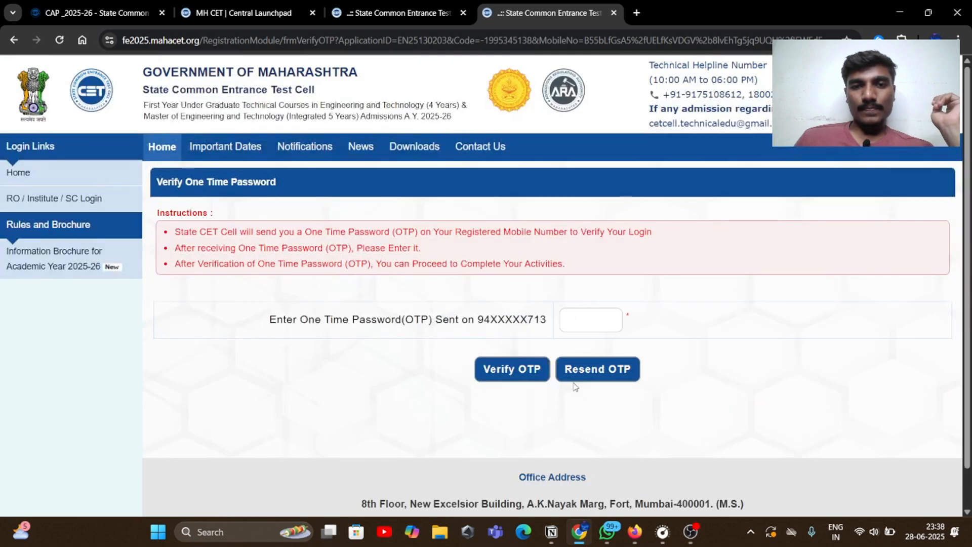
left_click(587, 318)
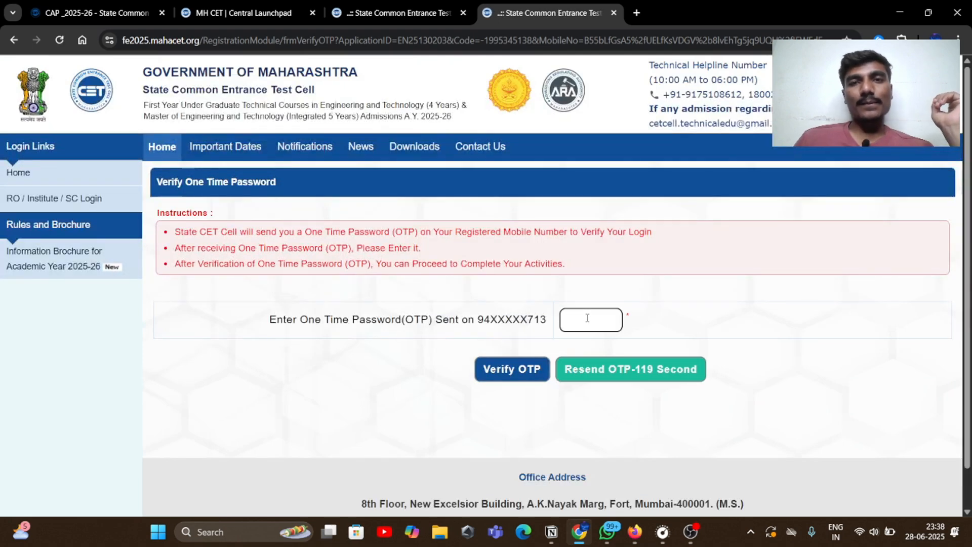
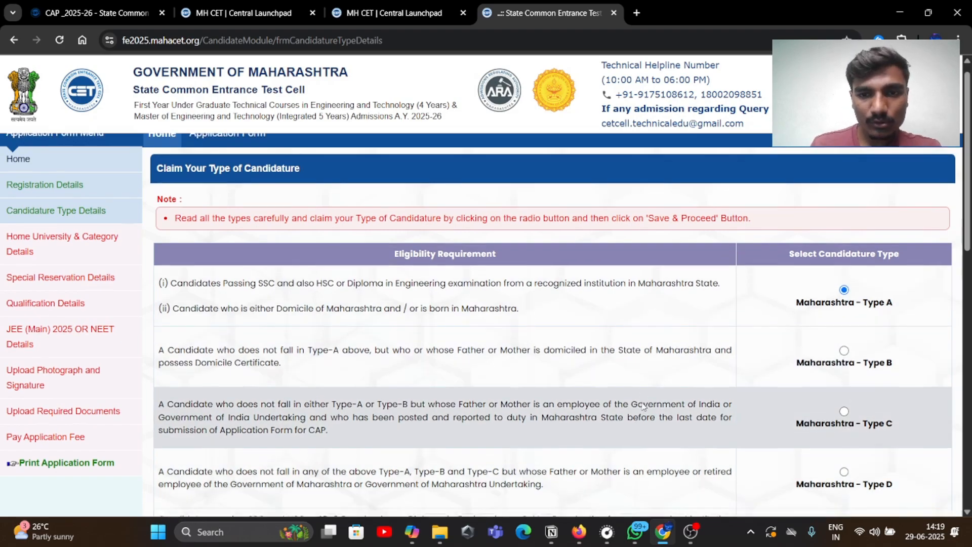
scroll(679, 318, "down", 5)
scroll(643, 404, "up", 5)
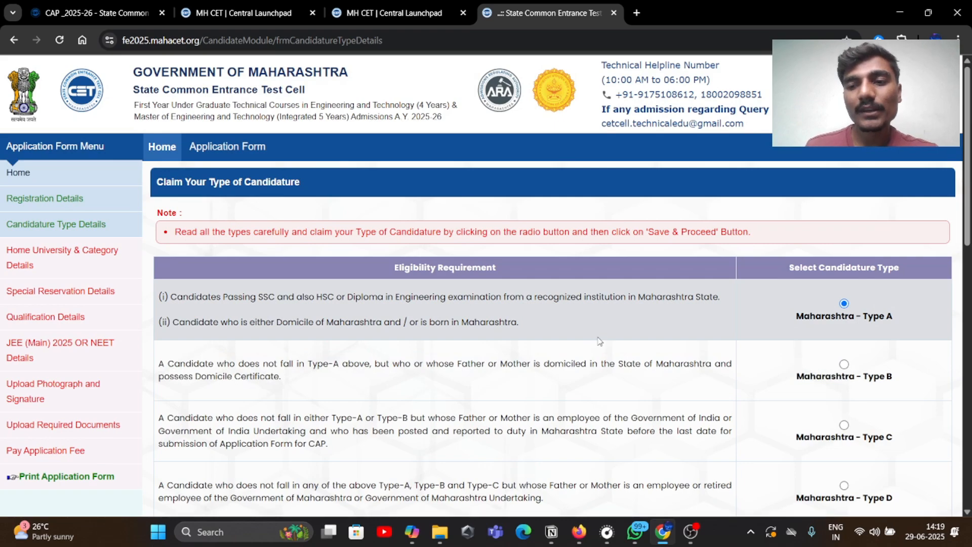
scroll(623, 308, "down", 1)
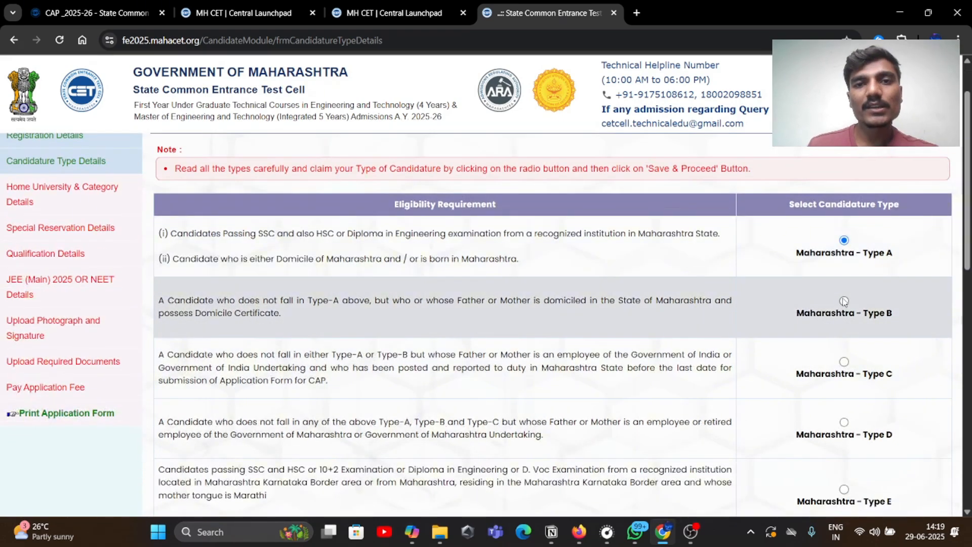
scroll(681, 299, "down", 5)
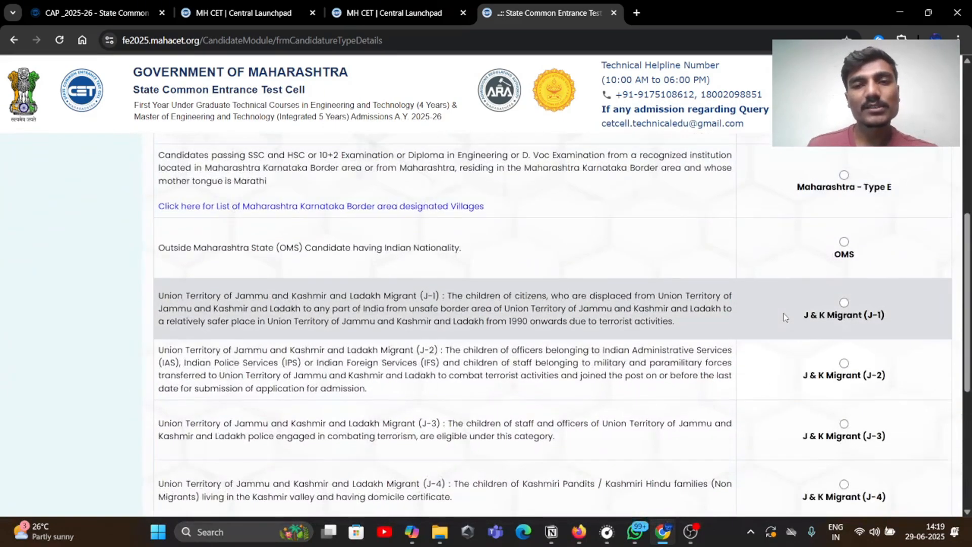
scroll(782, 313, "up", 4)
scroll(783, 312, "up", 2)
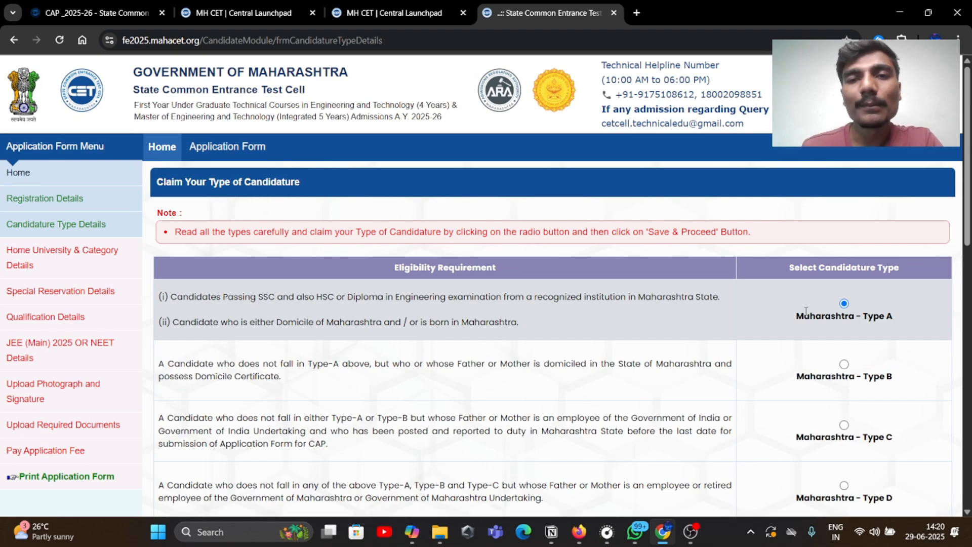
scroll(760, 323, "down", 2)
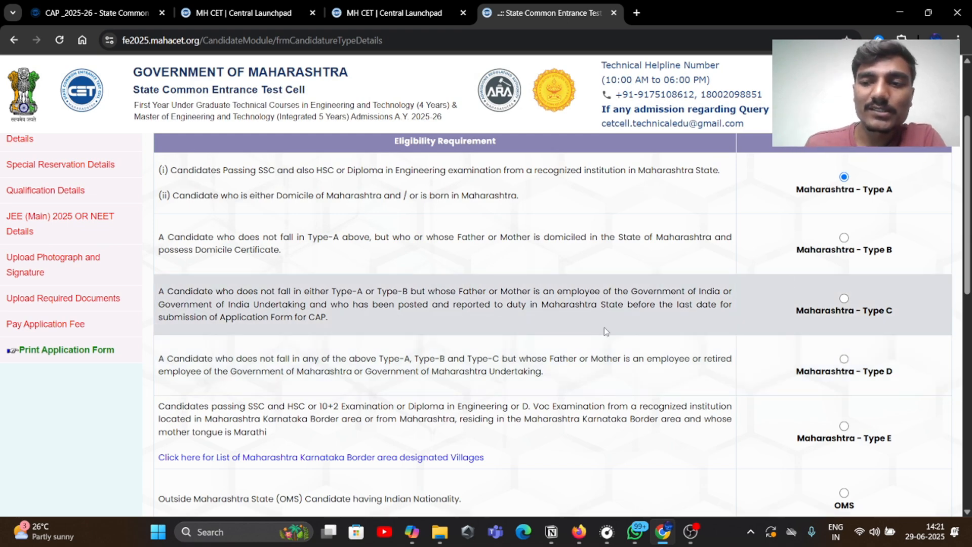
scroll(606, 265, "down", 1)
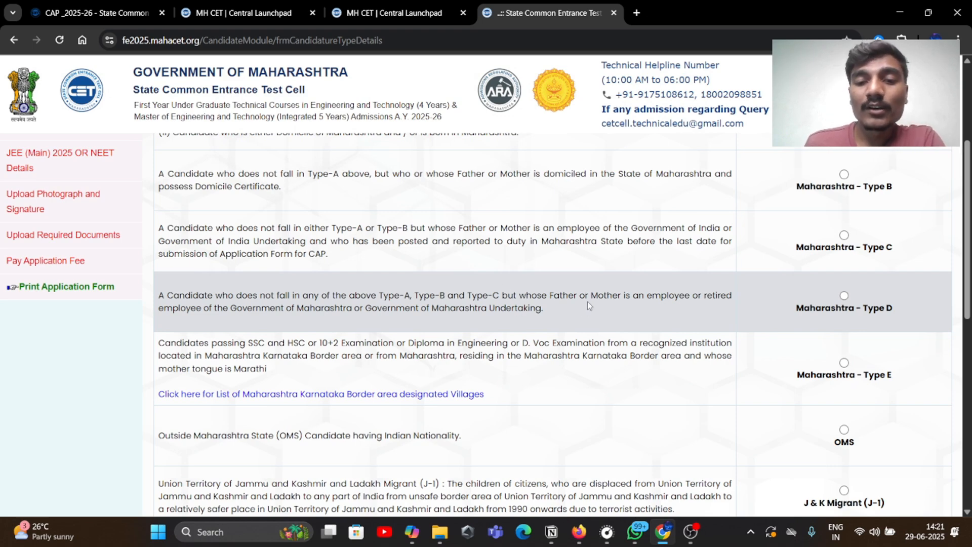
left_click_drag(553, 295, 660, 295)
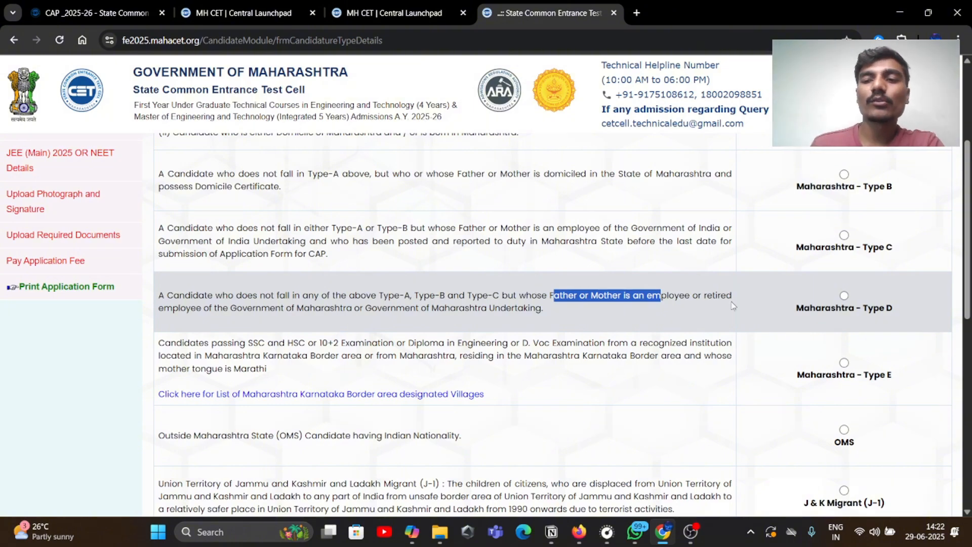
left_click(828, 290)
scroll(515, 291, "down", 2)
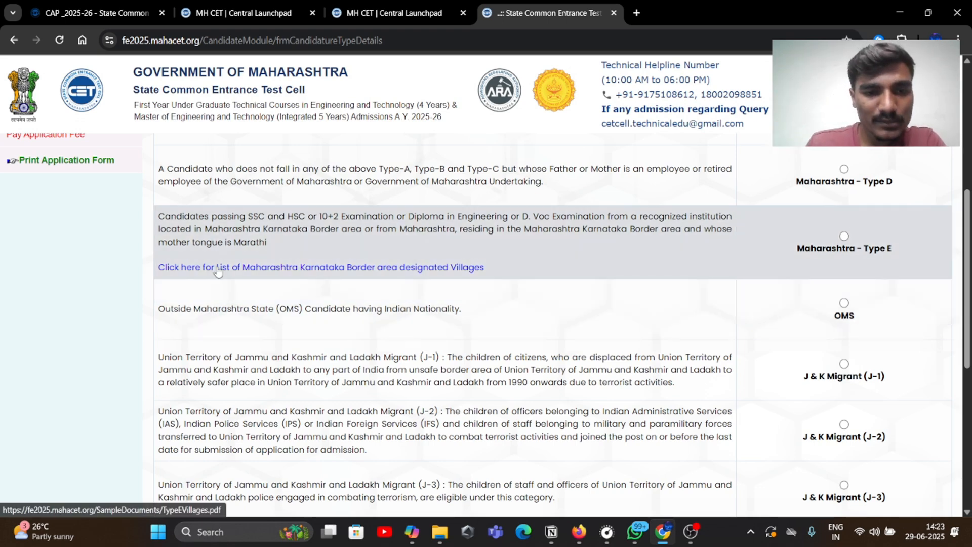
Read through the Maharashtra–Karnataka border villages PDF (TypeEVillages.pdf), then return to the candidature form tab
left_click(216, 267)
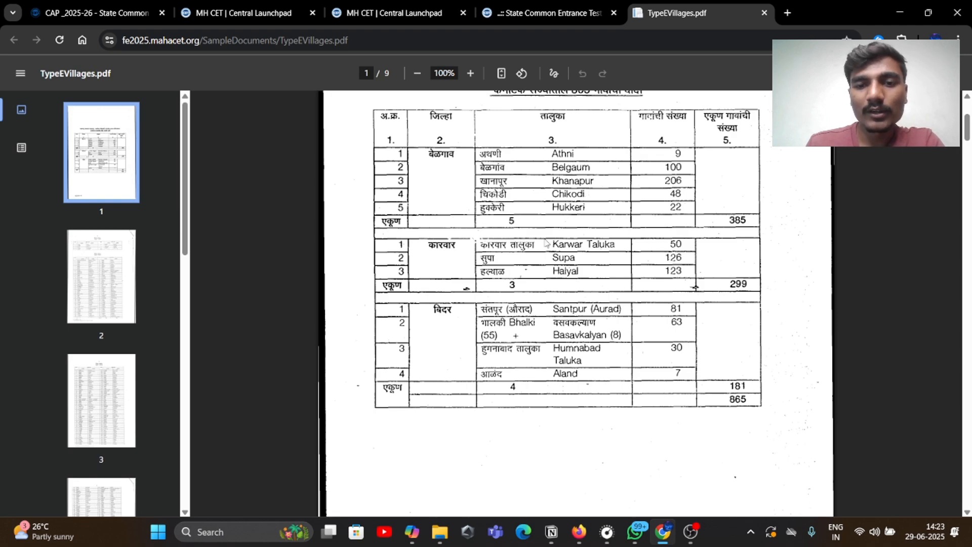
scroll(506, 241, "down", 1)
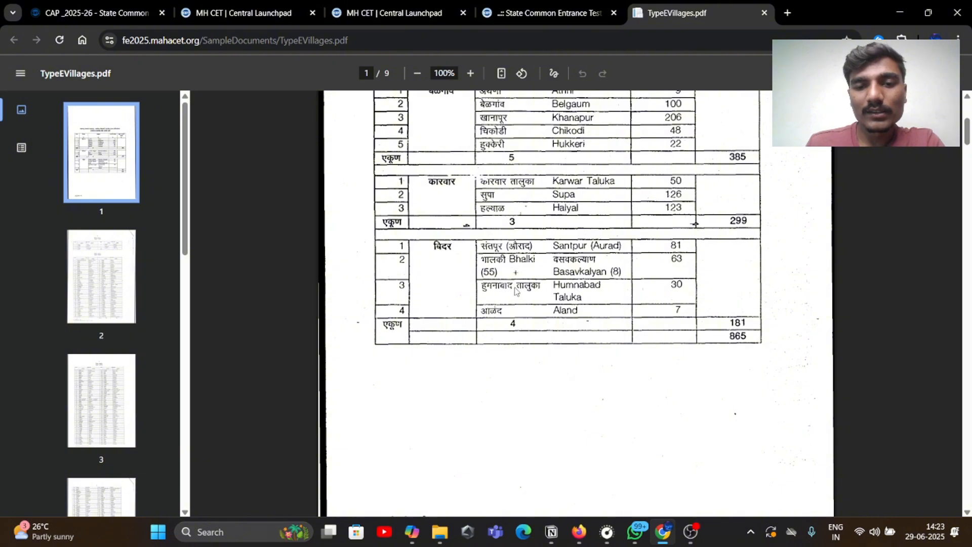
scroll(513, 290, "down", 6)
scroll(513, 289, "down", 3)
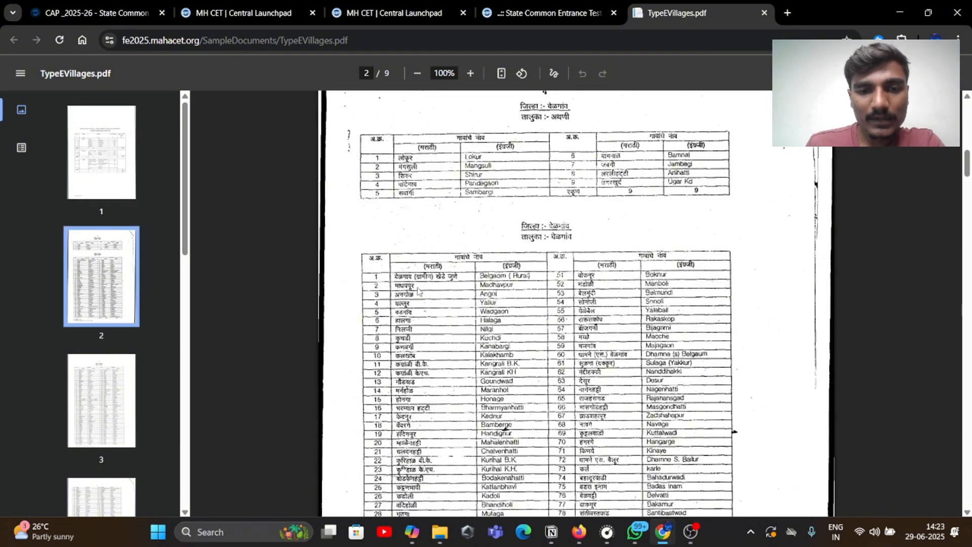
scroll(419, 290, "down", 1)
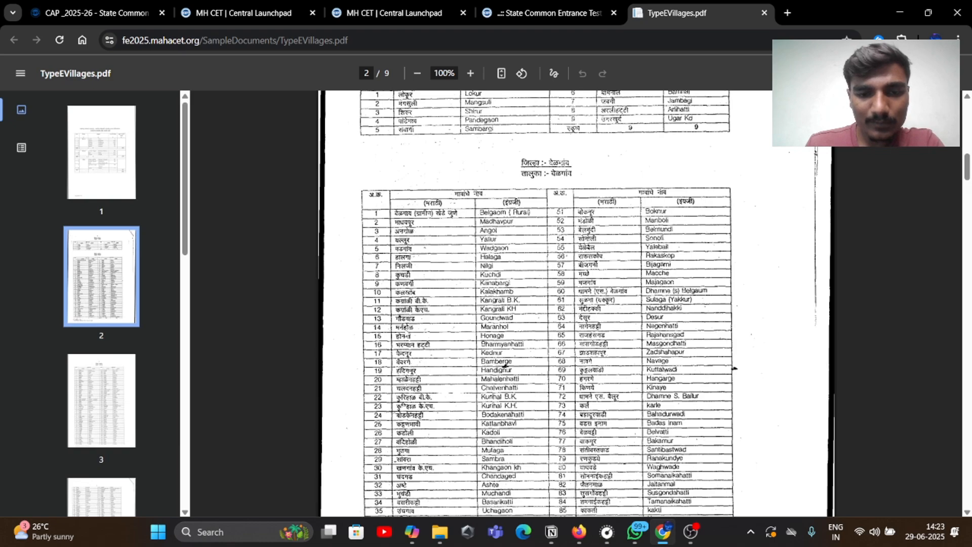
scroll(415, 328, "down", 2)
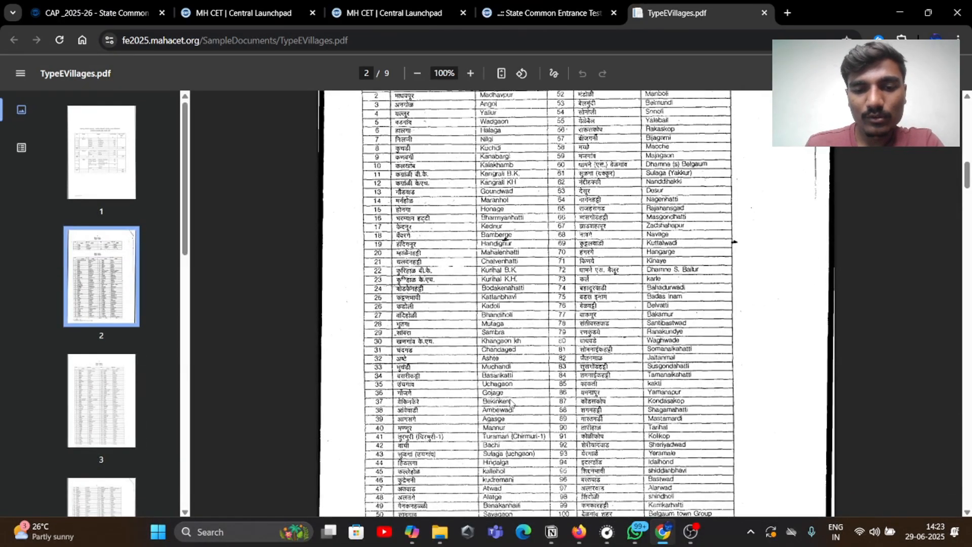
scroll(527, 399, "down", 1)
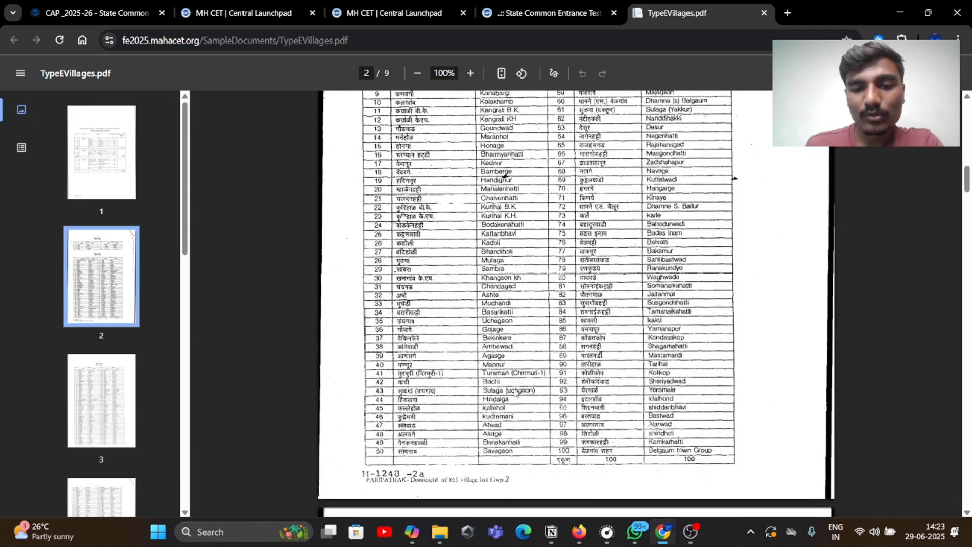
scroll(570, 338, "down", 7)
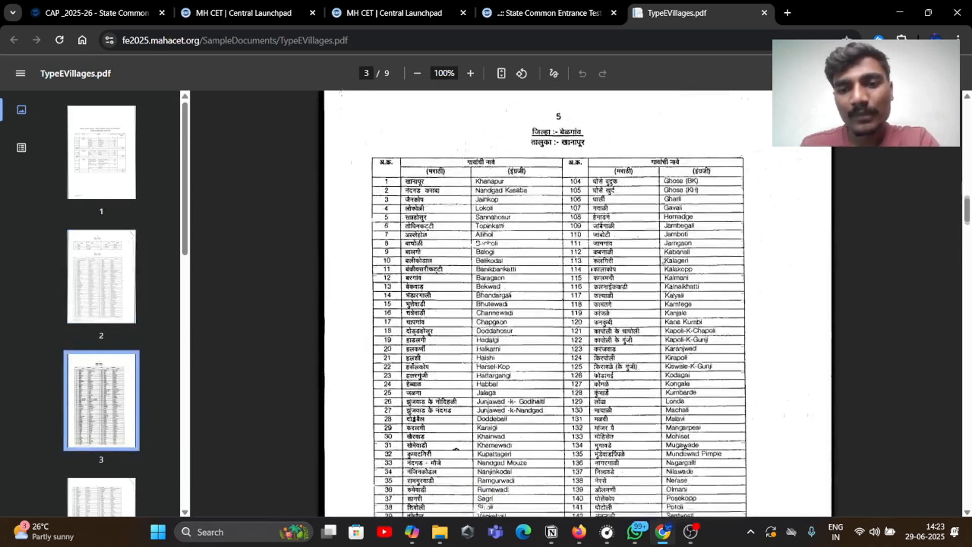
scroll(577, 304, "down", 20)
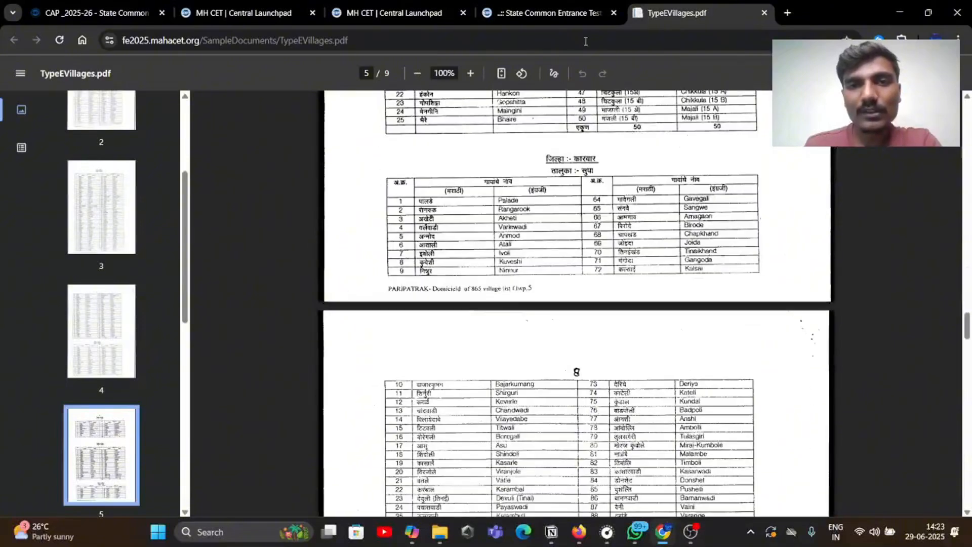
left_click(555, 3)
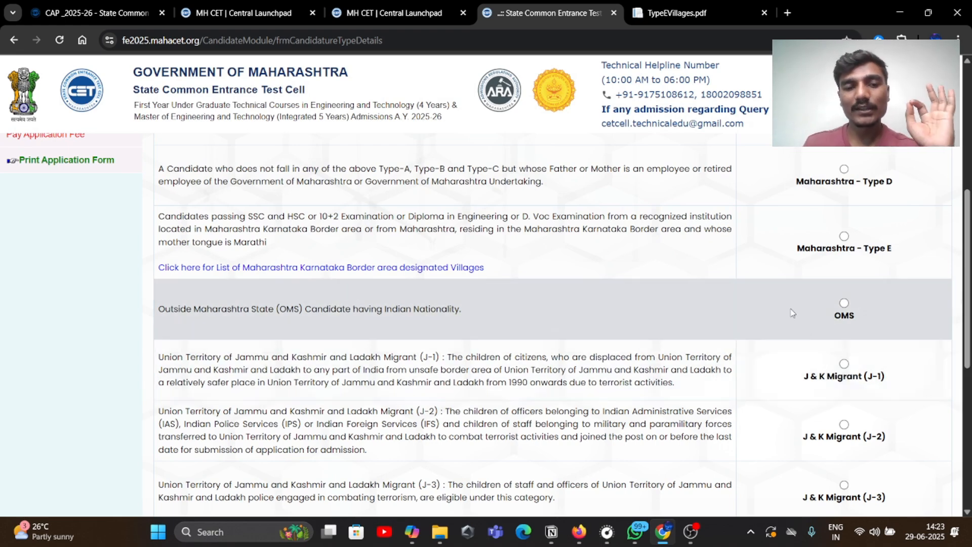
Save Maharashtra – Type A as the candidature type and proceed to Home University & Category Details
scroll(792, 312, "down", 1)
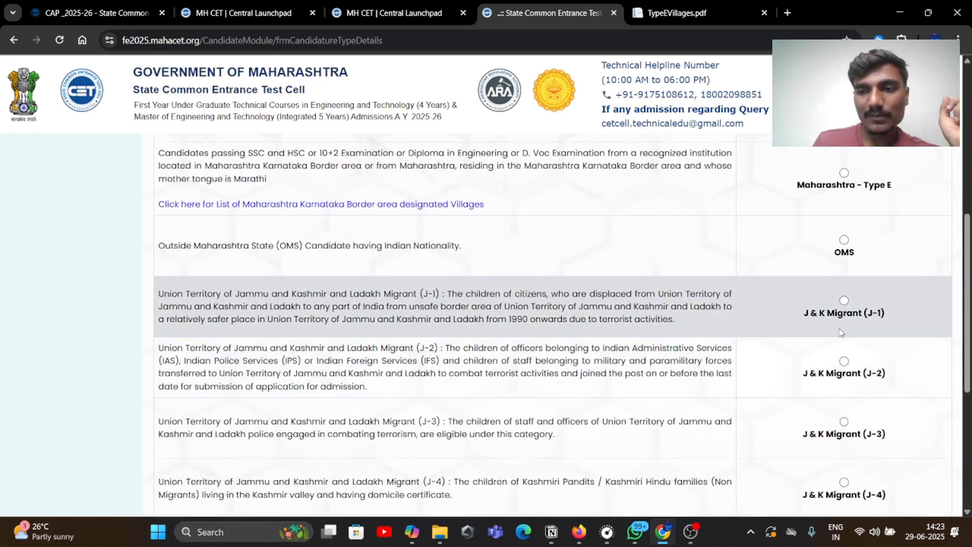
scroll(479, 330, "down", 2)
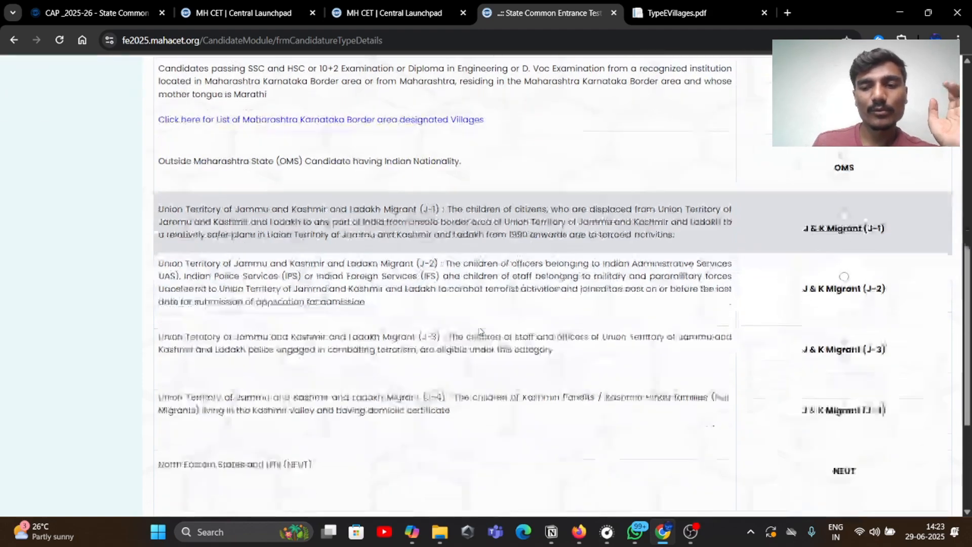
scroll(486, 339, "down", 3)
scroll(500, 346, "up", 1)
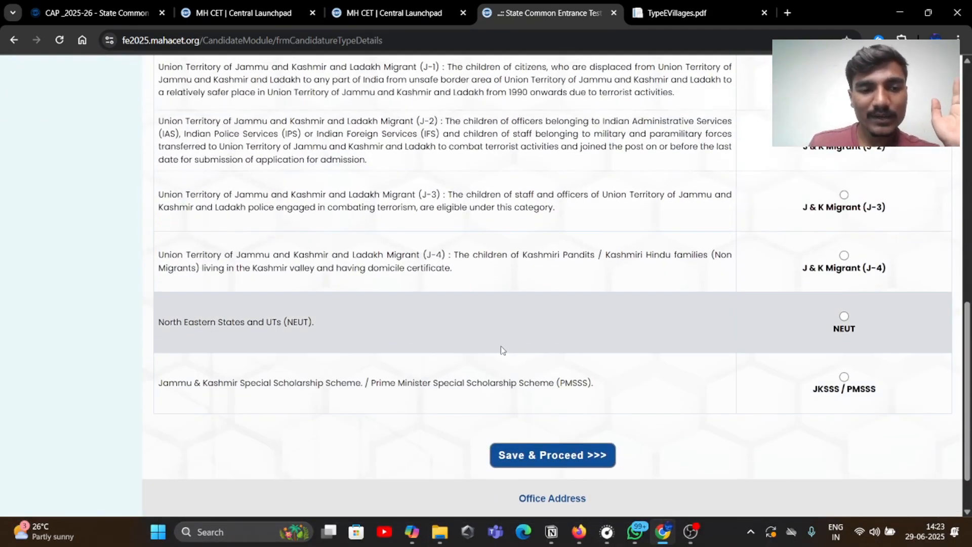
scroll(500, 345, "up", 1)
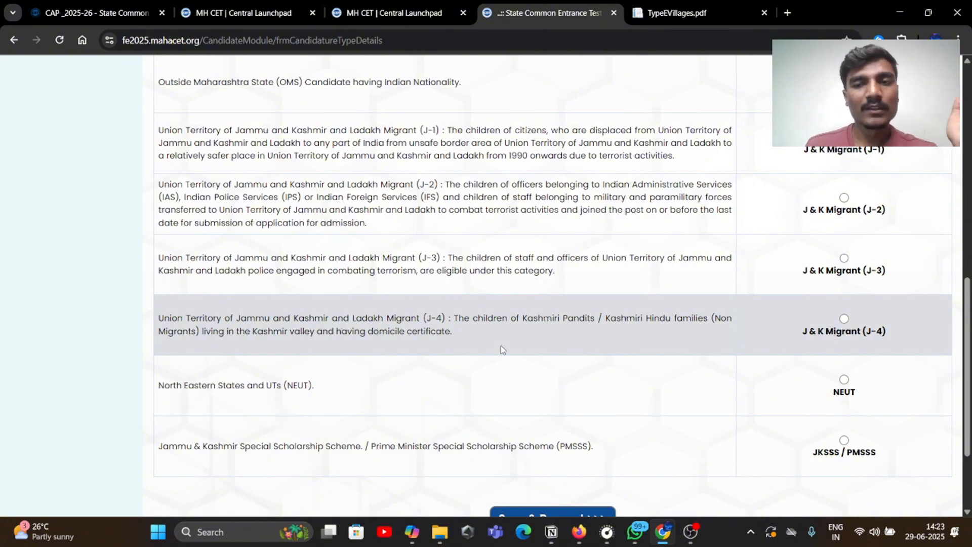
scroll(500, 345, "up", 6)
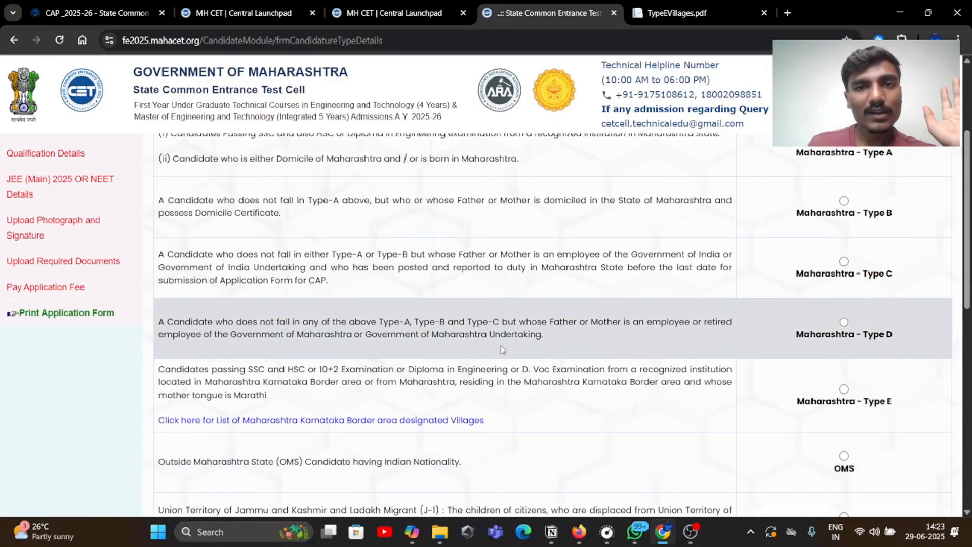
scroll(500, 345, "down", 5)
scroll(488, 342, "up", 8)
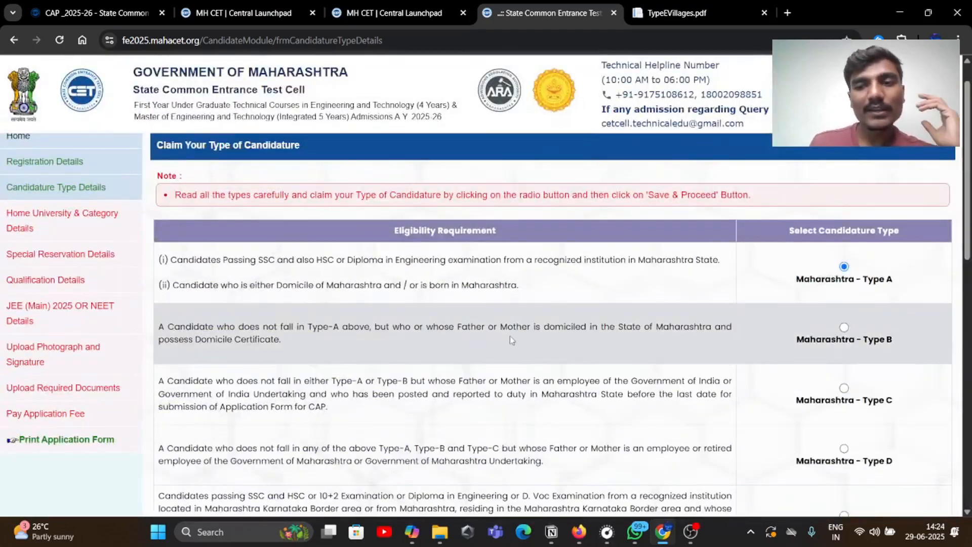
scroll(545, 285, "down", 15)
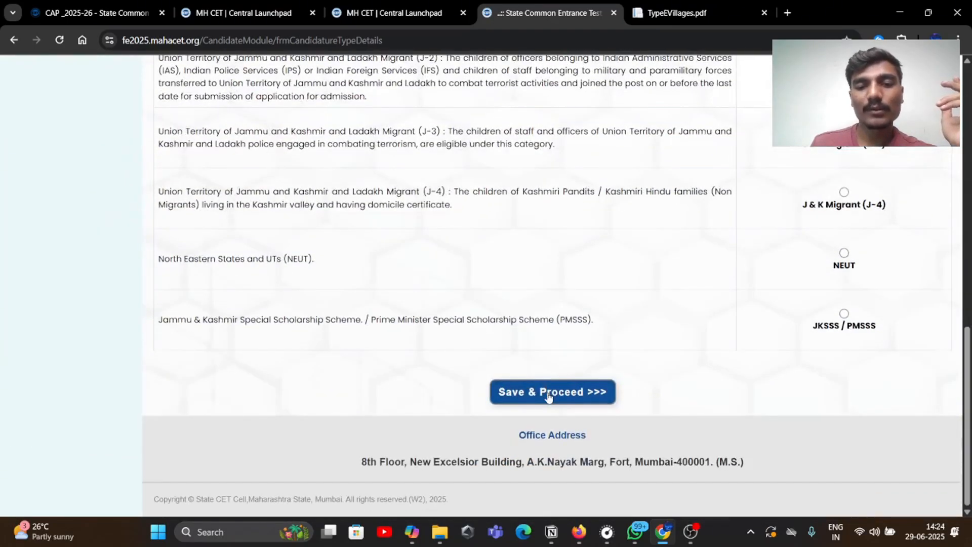
left_click(548, 395)
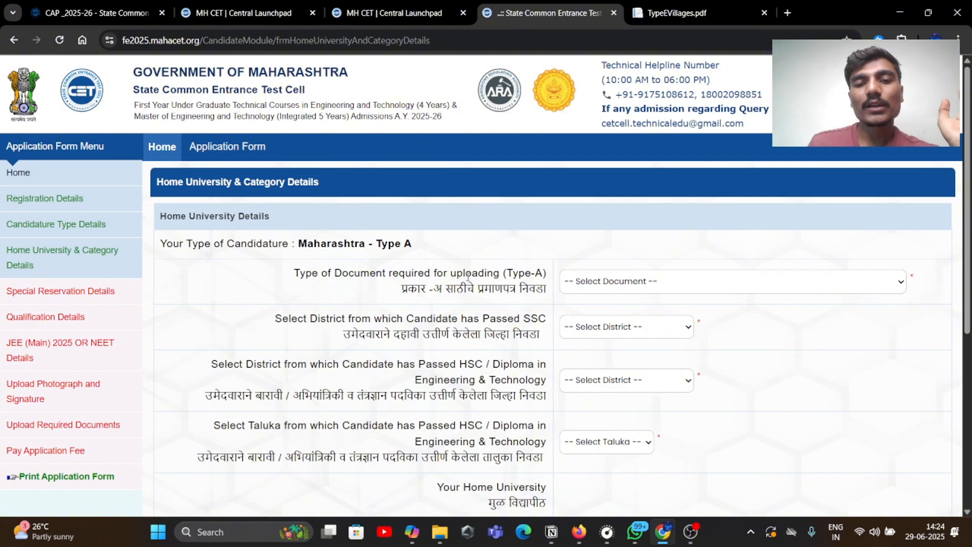
Choose School Leaving Certificate as the Type-A document, then bring up the CET score card PDF
left_click(592, 287)
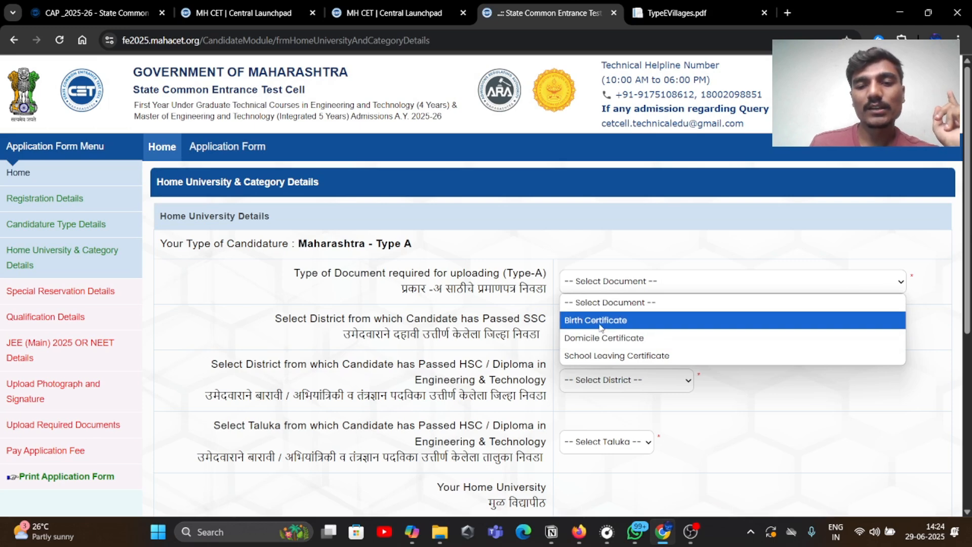
left_click(601, 326)
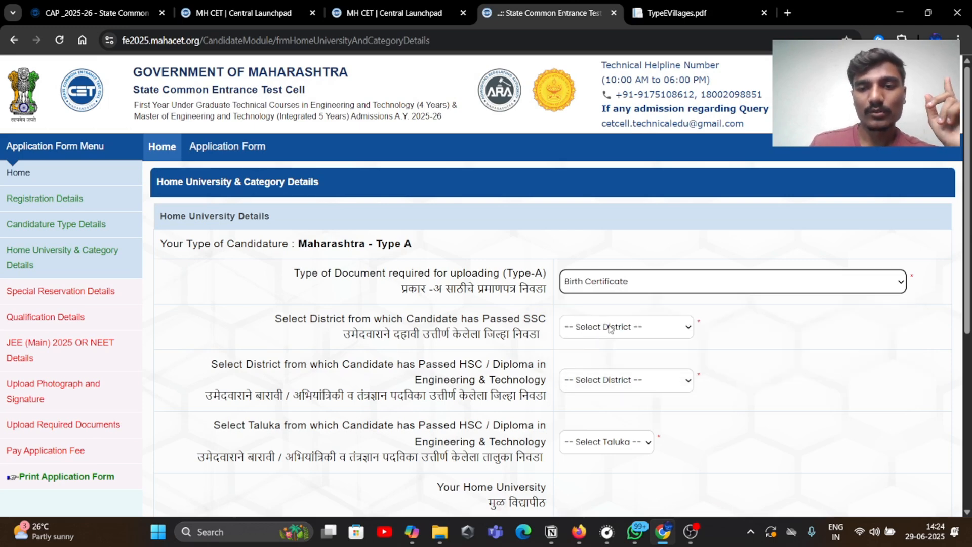
left_click(605, 282)
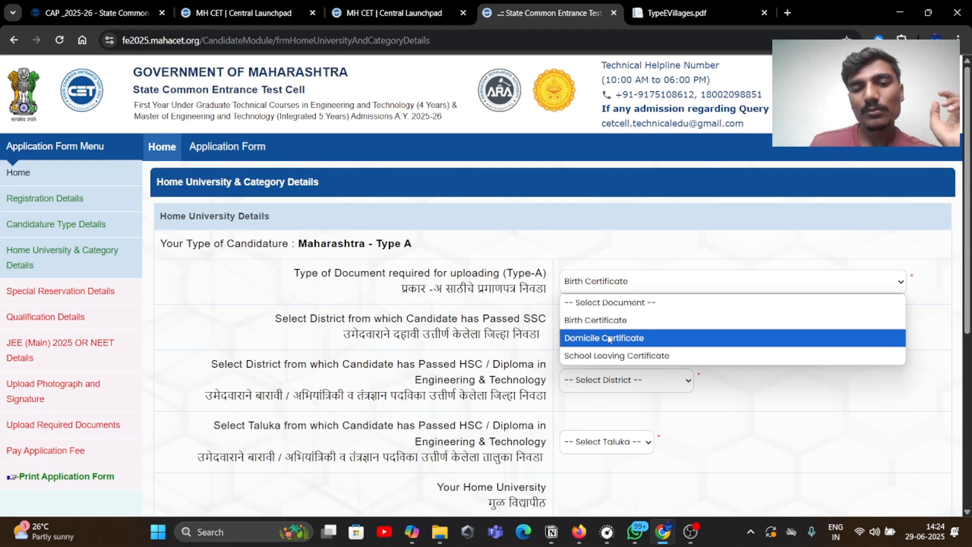
left_click(610, 353)
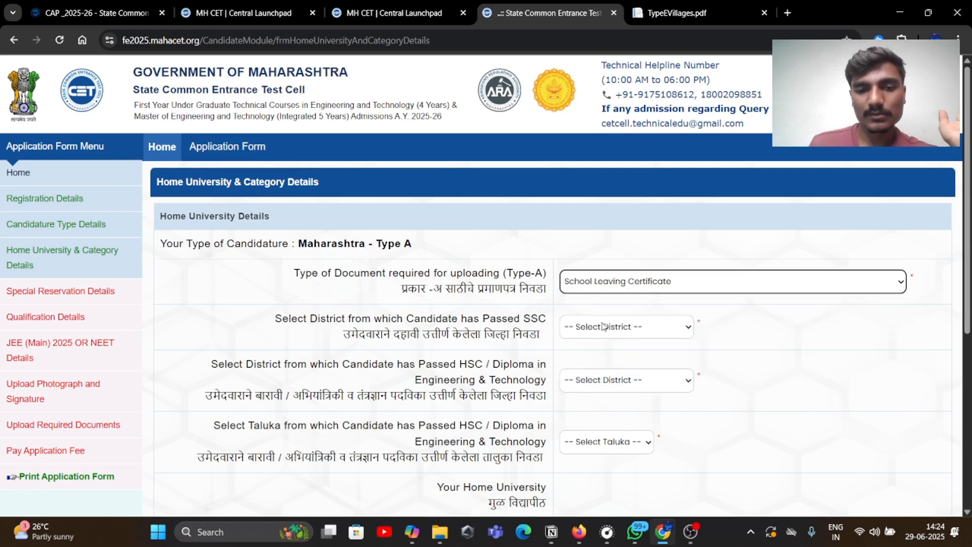
left_click(604, 326)
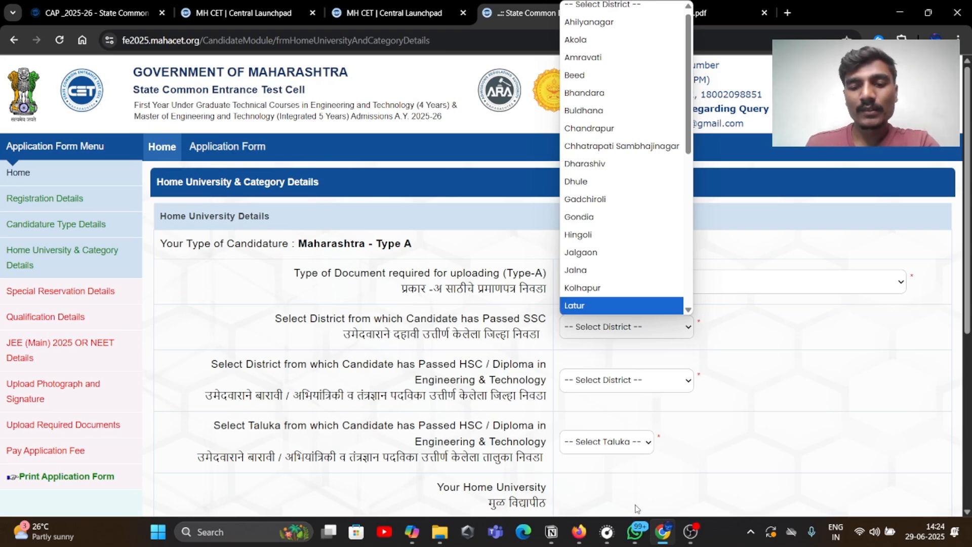
left_click(579, 530)
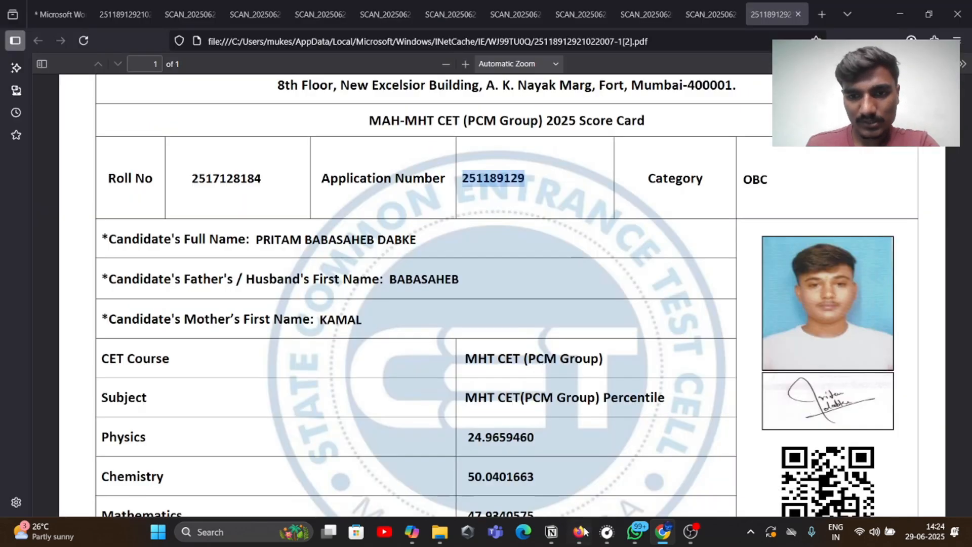
Review the scanned school leaving certificate in Firefox, then go back to the CAP form
left_click(656, 11)
left_click(709, 14)
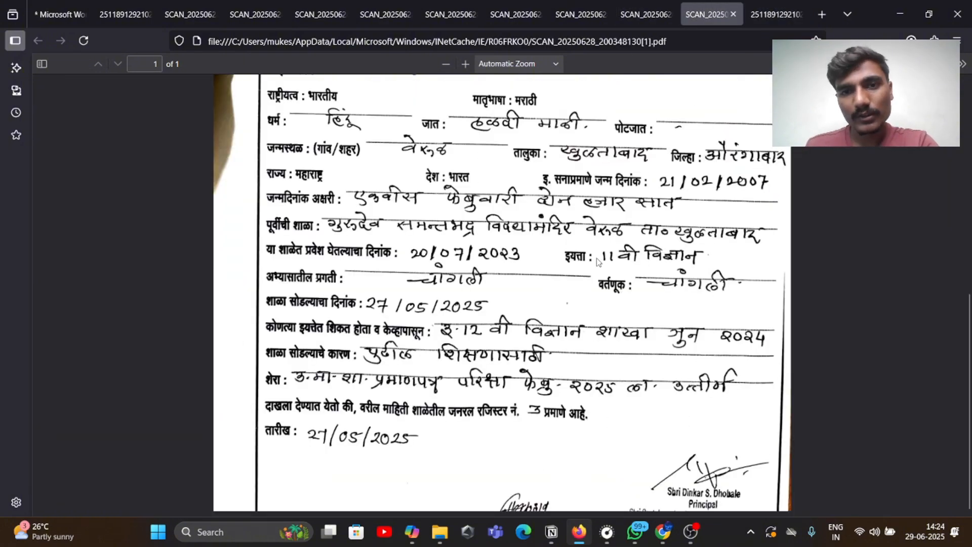
scroll(597, 261, "up", 5)
scroll(574, 210, "down", 5)
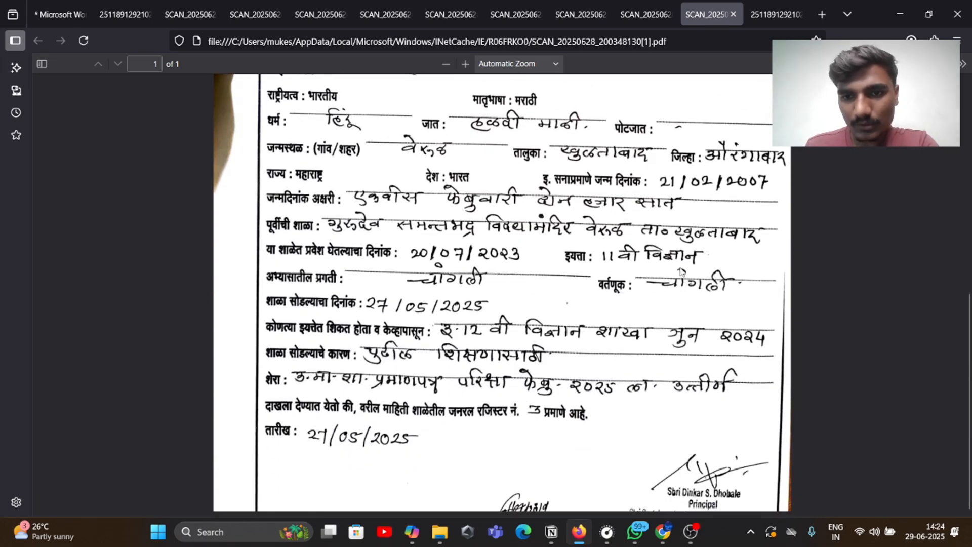
scroll(658, 265, "up", 4)
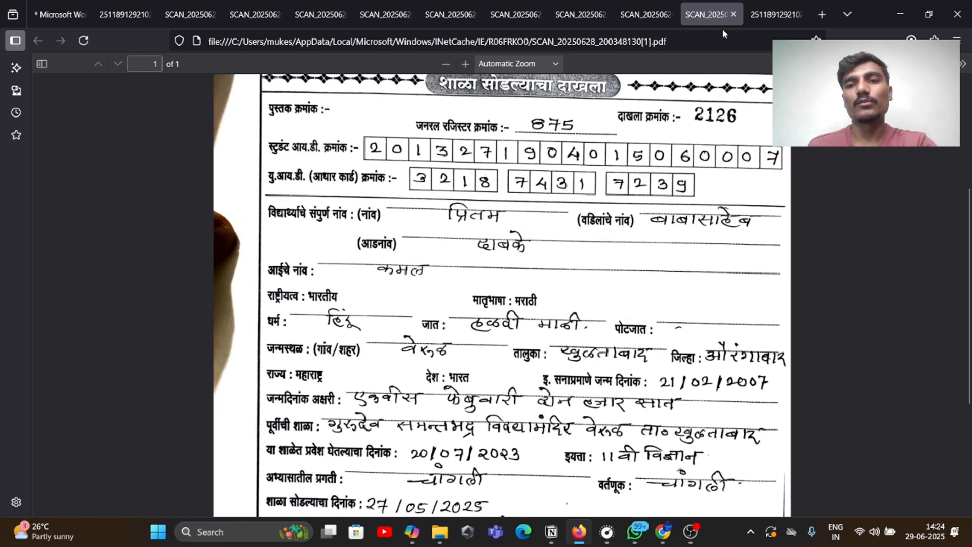
left_click(663, 531)
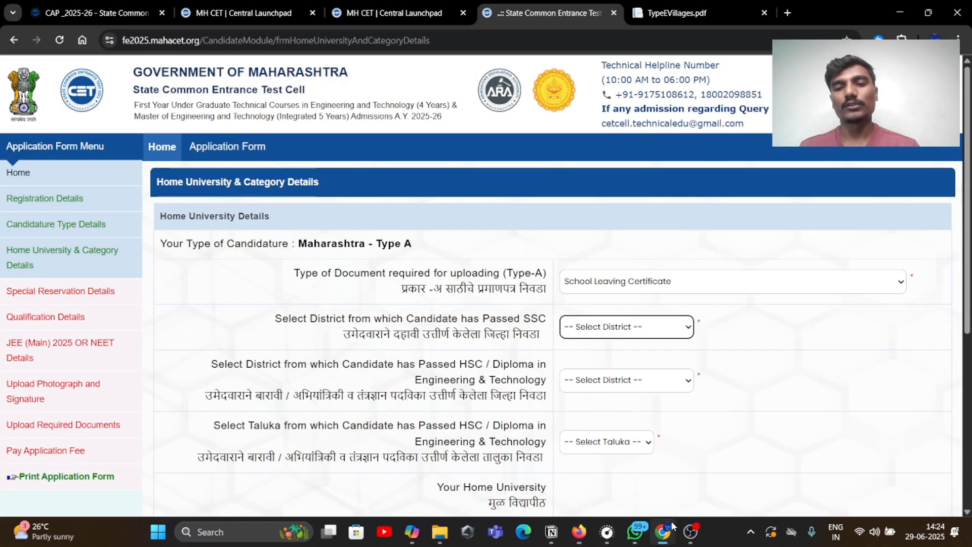
Set both the SSC and HSC districts to Chhatrapati Sambhajinagar
left_click(592, 325)
left_click(622, 151)
scroll(552, 283, "down", 1)
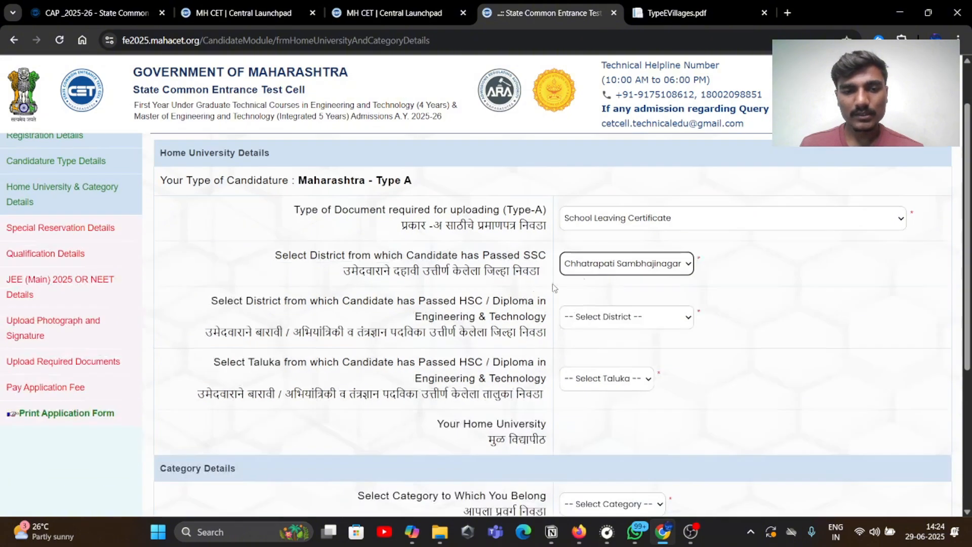
left_click(600, 317)
scroll(619, 151, "down", 1)
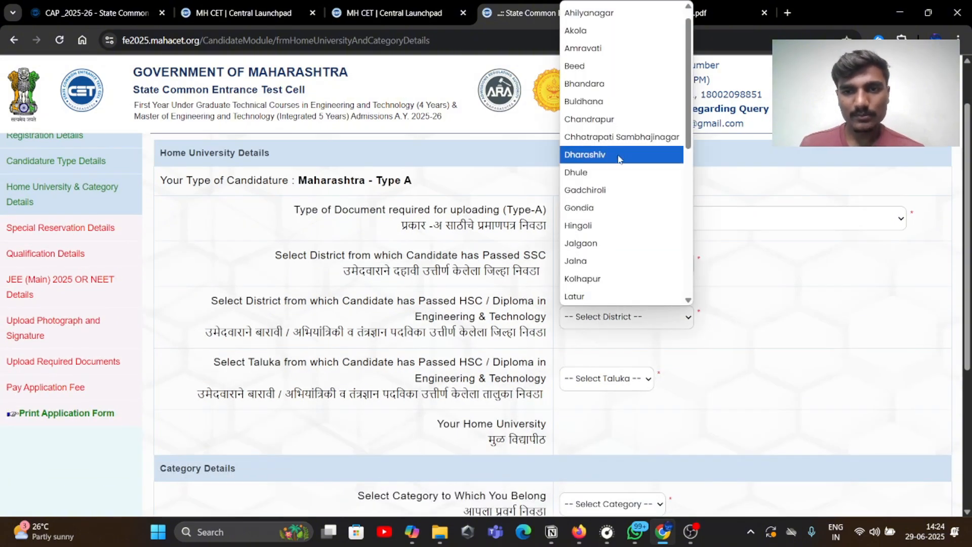
left_click(618, 146)
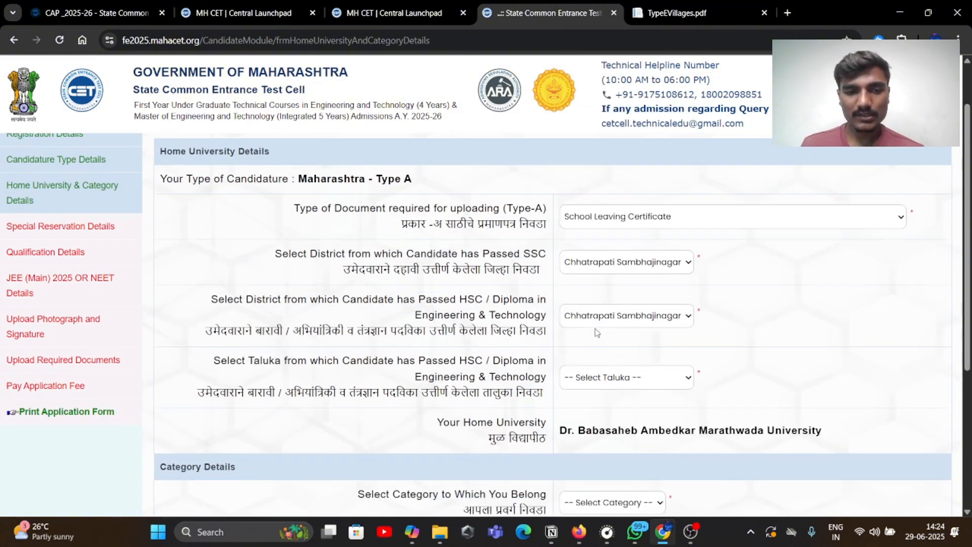
Confirm the taluka on the school leaving certificate and set the HSC taluka to Khuldabad
scroll(476, 334, "down", 2)
left_click(680, 253)
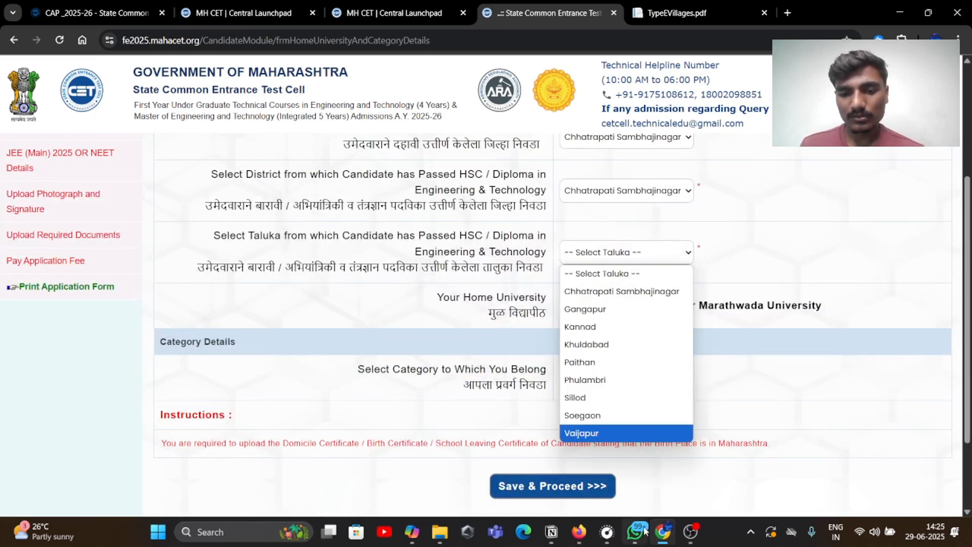
left_click(579, 532)
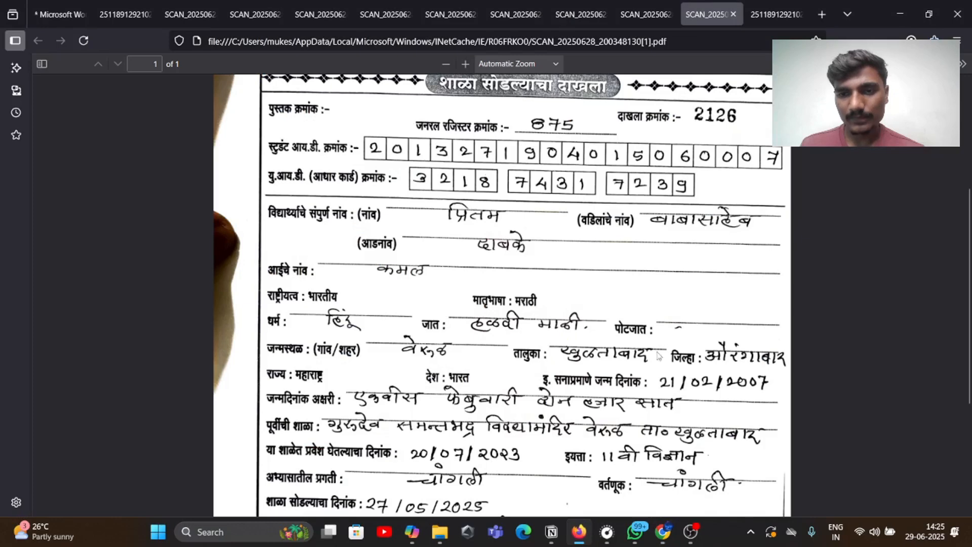
left_click(664, 534)
left_click(615, 243)
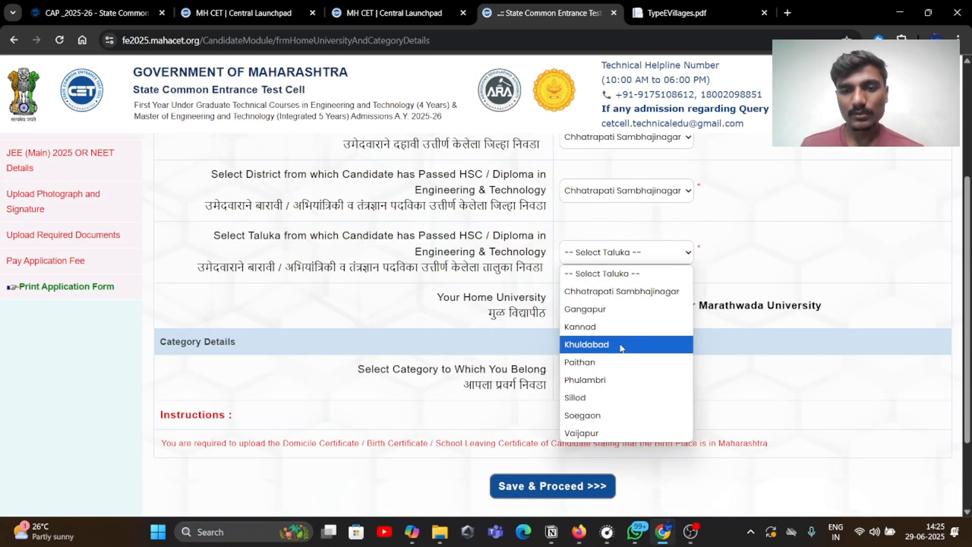
left_click(628, 341)
scroll(606, 334, "down", 2)
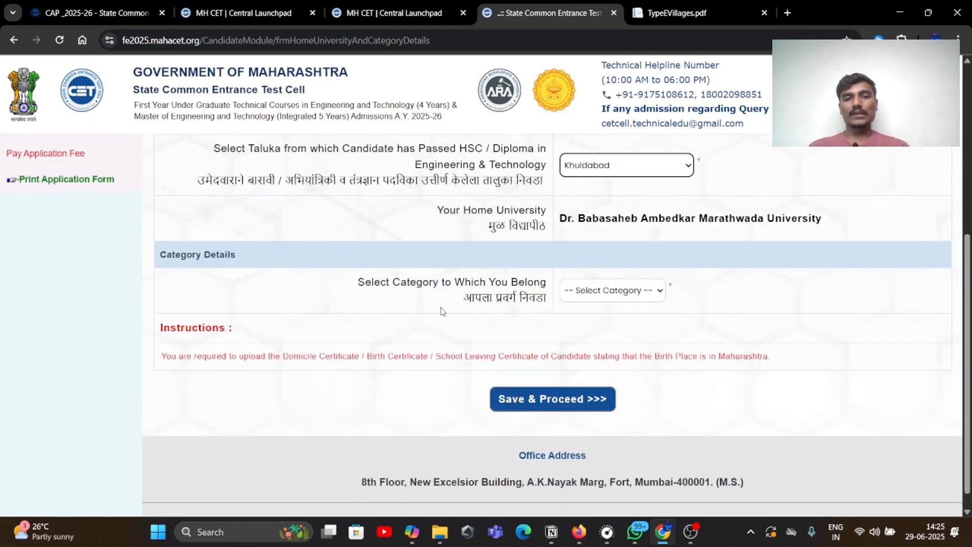
scroll(506, 344, "up", 2)
Set the category to OBC
scroll(580, 385, "down", 2)
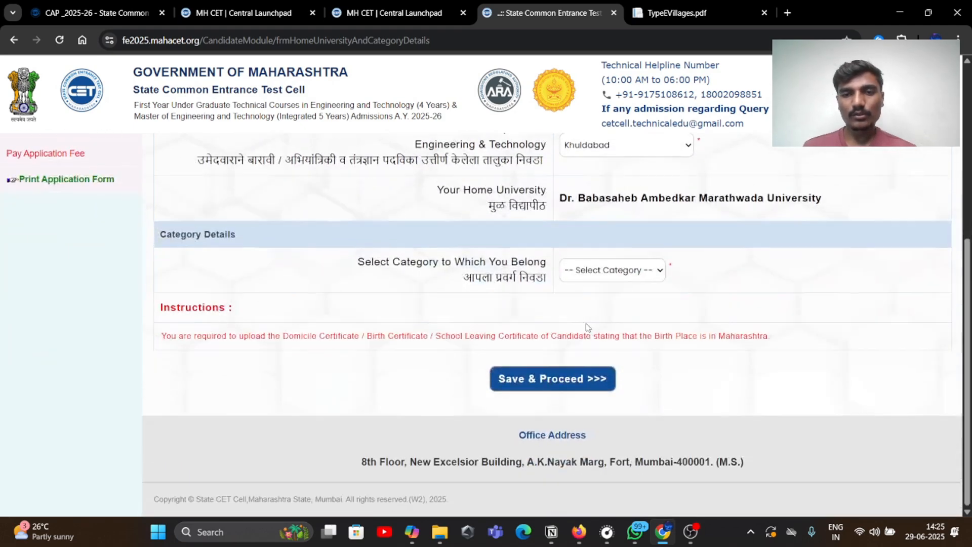
left_click(587, 267)
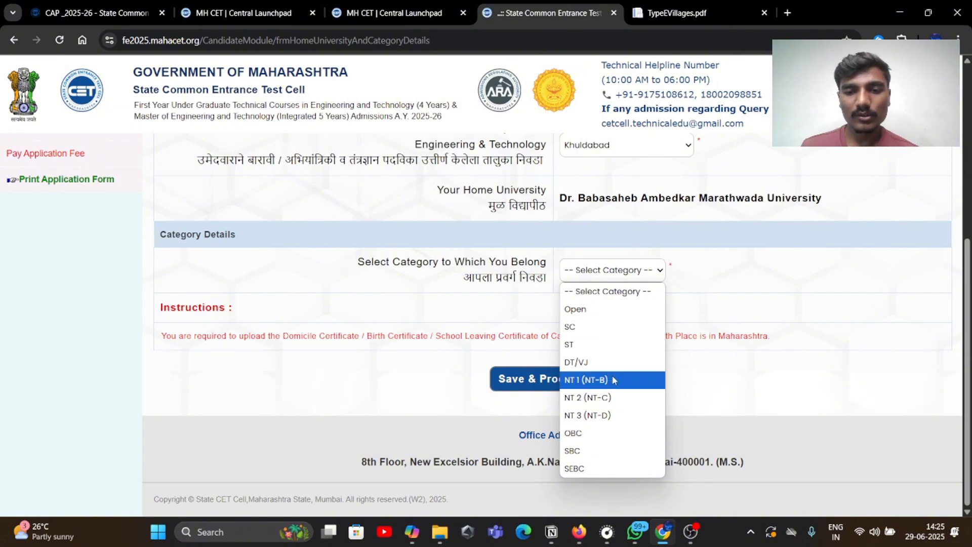
left_click(591, 439)
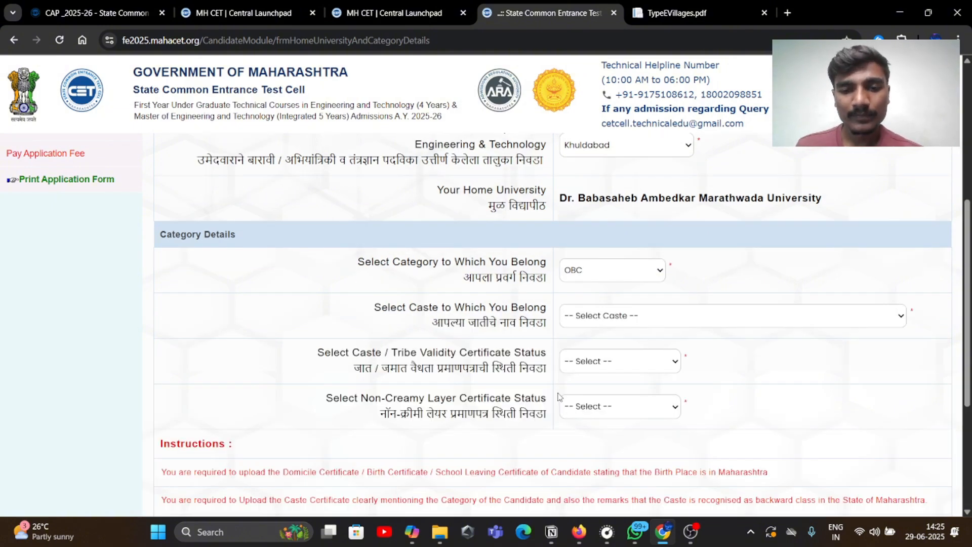
scroll(574, 386, "up", 1)
scroll(572, 386, "down", 2)
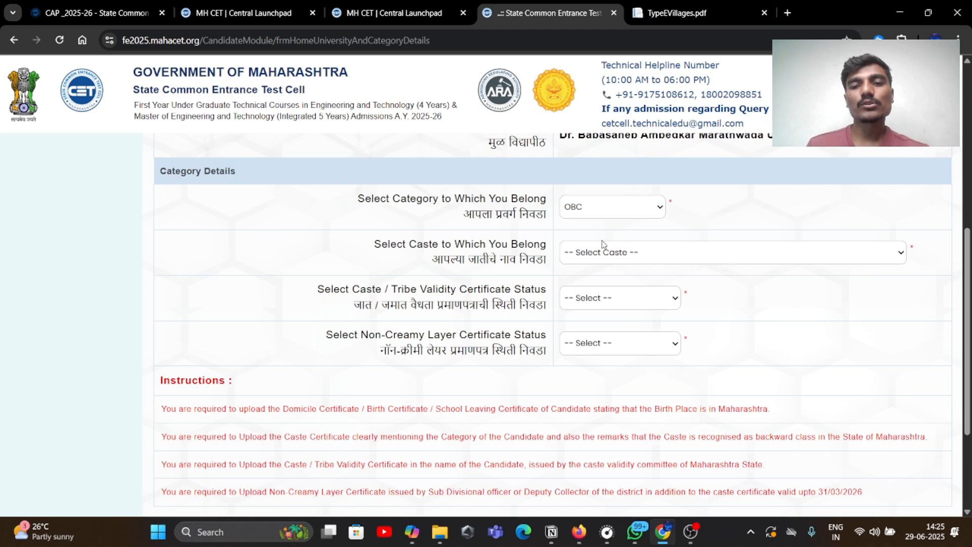
Look up the caste on the school leaving certificate before choosing one, then return to the form
left_click(611, 261)
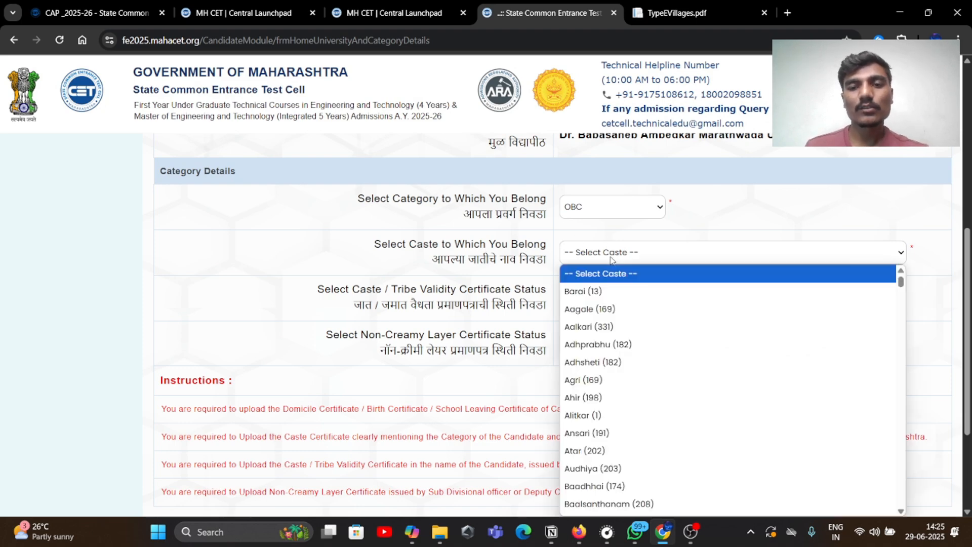
left_click(611, 259)
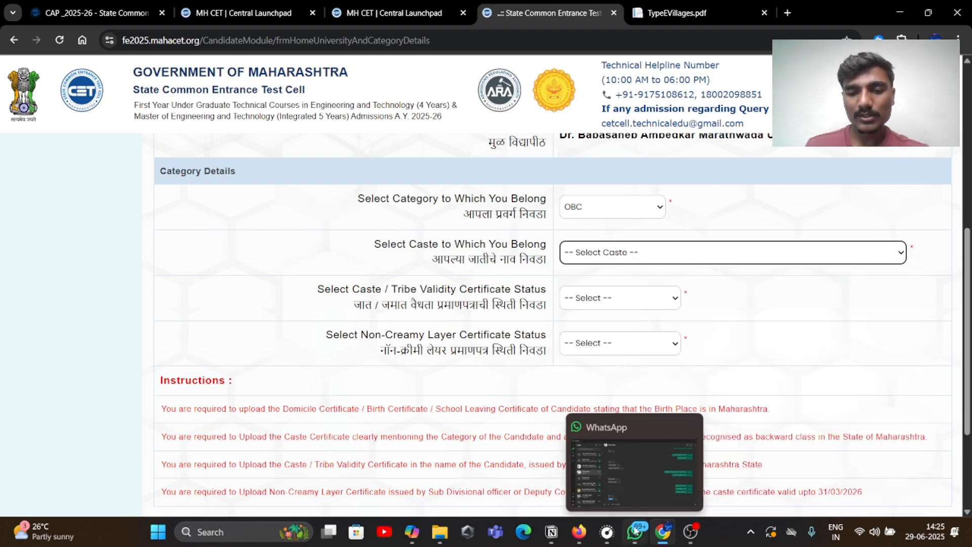
mouse_move(634, 531)
left_click(579, 532)
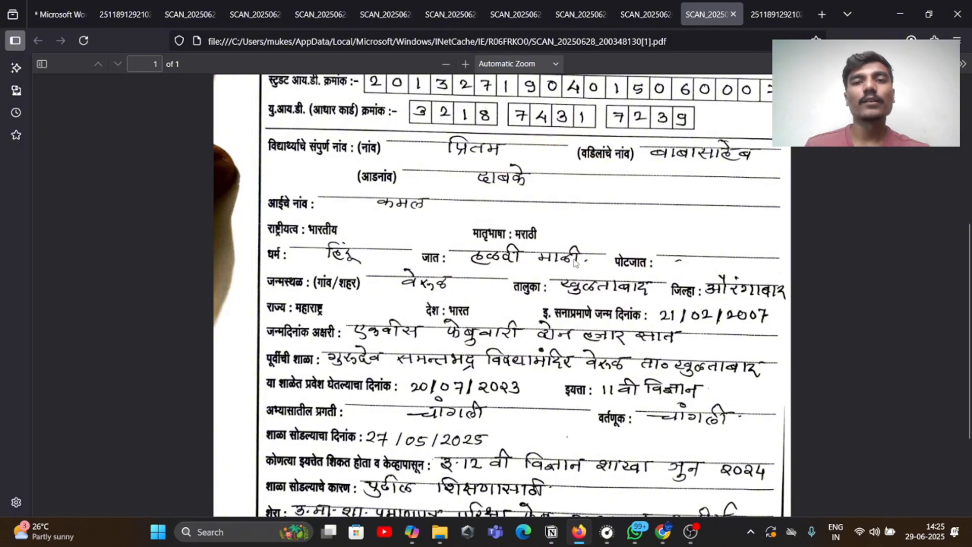
left_click(658, 531)
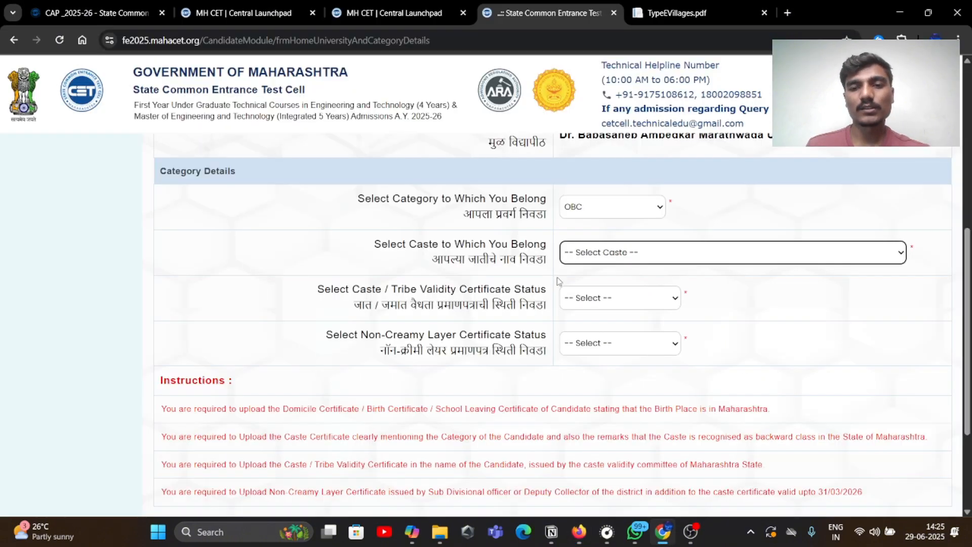
Find Mali (182) in the caste list and select it as the caste
left_click(595, 259)
scroll(599, 319, "down", 20)
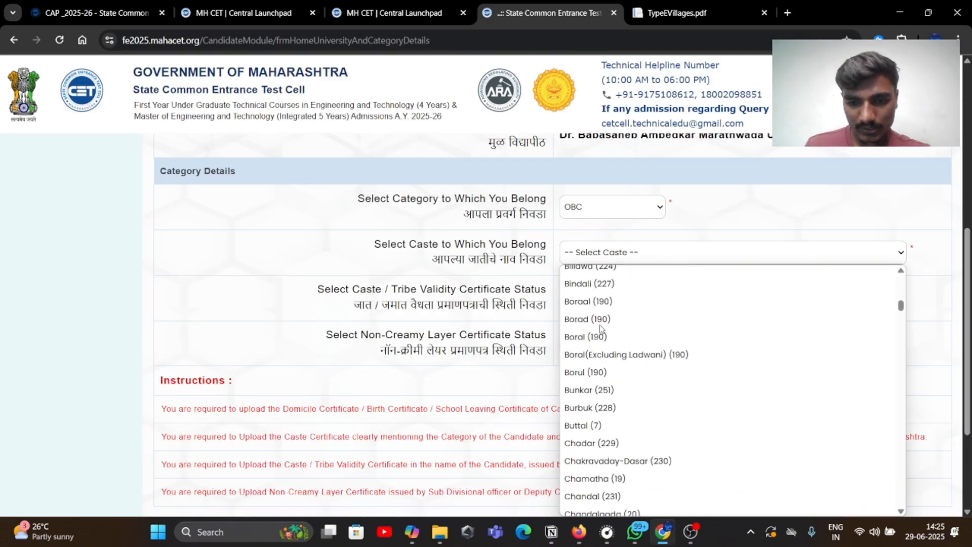
scroll(600, 328, "up", 10)
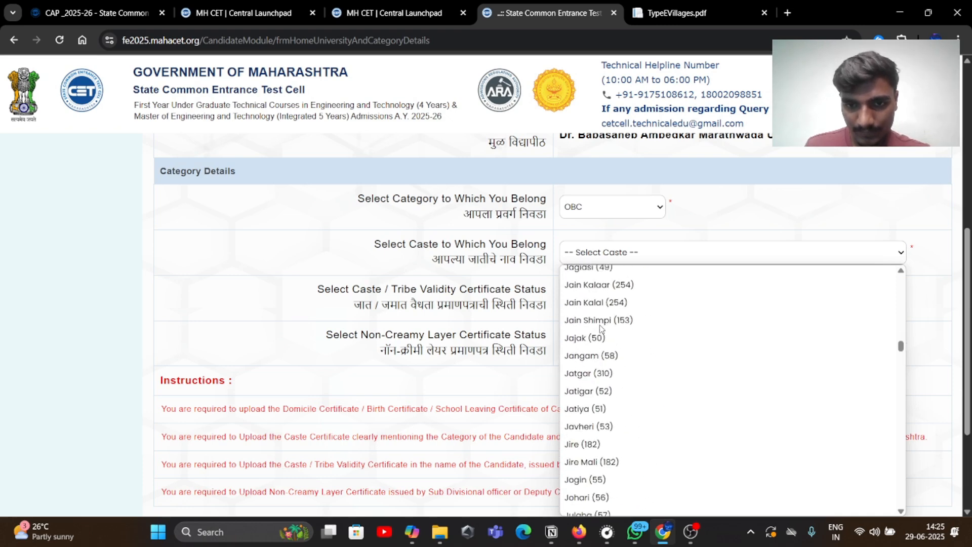
scroll(601, 327, "down", 2)
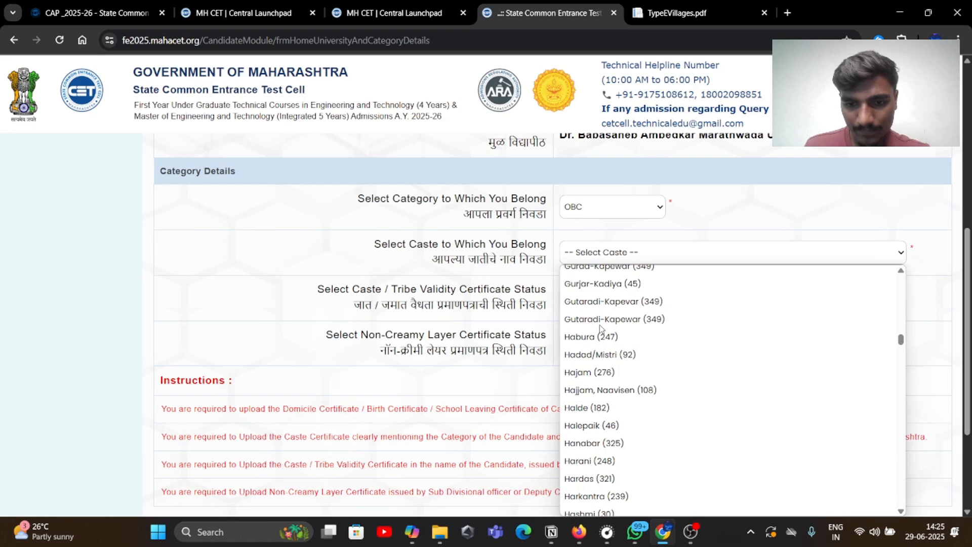
scroll(599, 328, "down", 2)
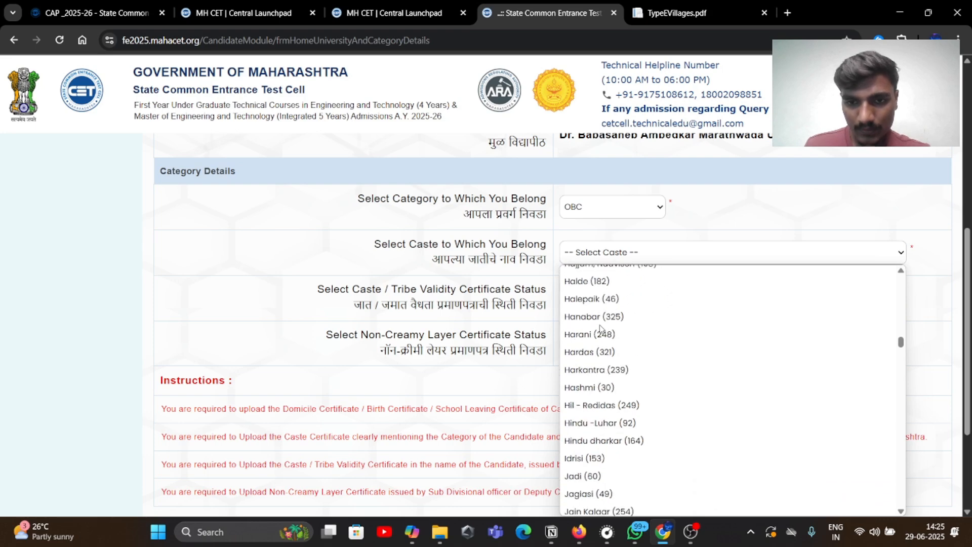
scroll(600, 328, "down", 2)
scroll(600, 328, "up", 2)
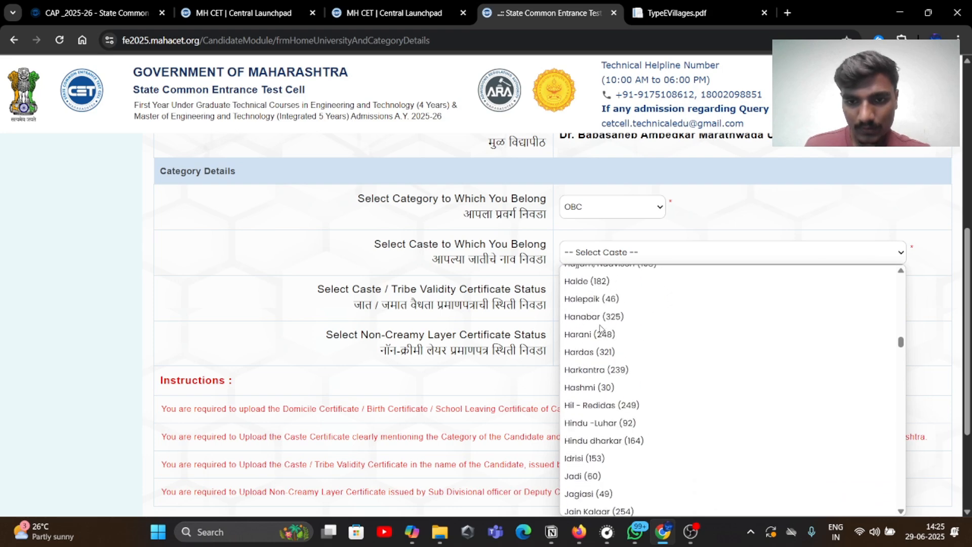
scroll(587, 301, "down", 10)
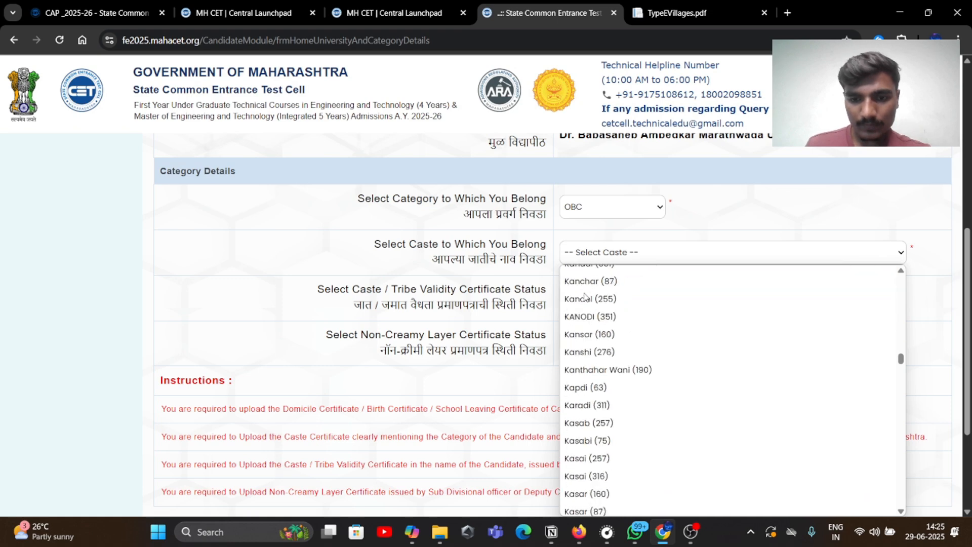
scroll(588, 304, "down", 10)
scroll(592, 324, "up", 3)
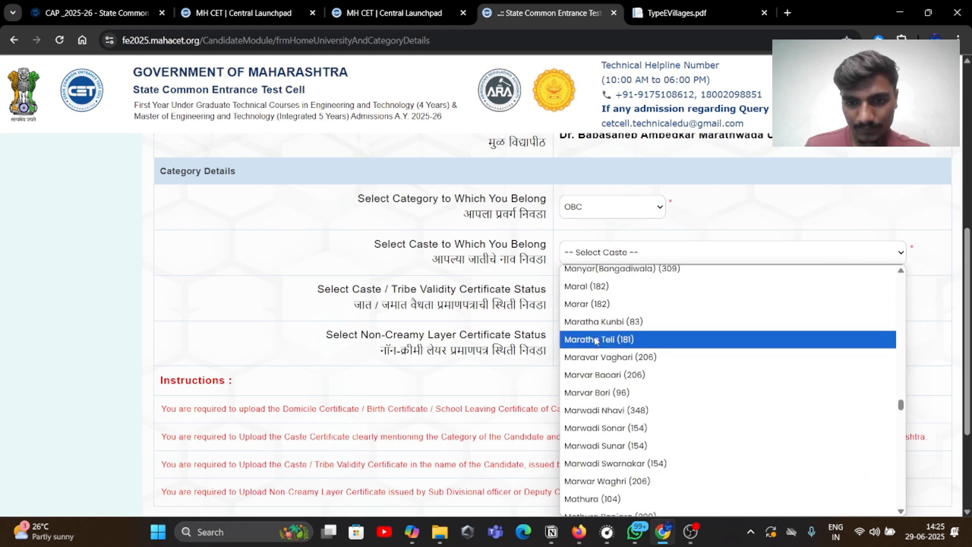
scroll(596, 337, "up", 2)
scroll(595, 340, "up", 2)
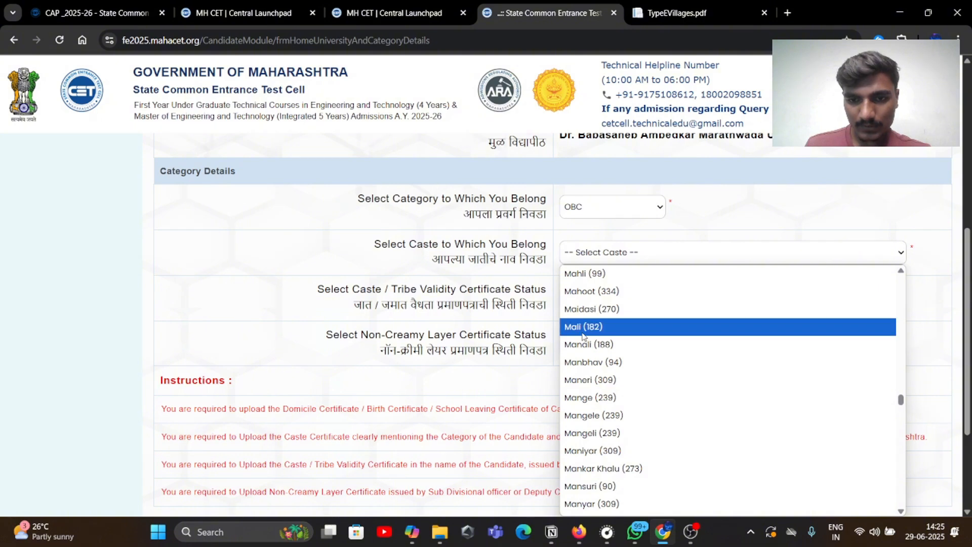
left_click(583, 328)
left_click(618, 303)
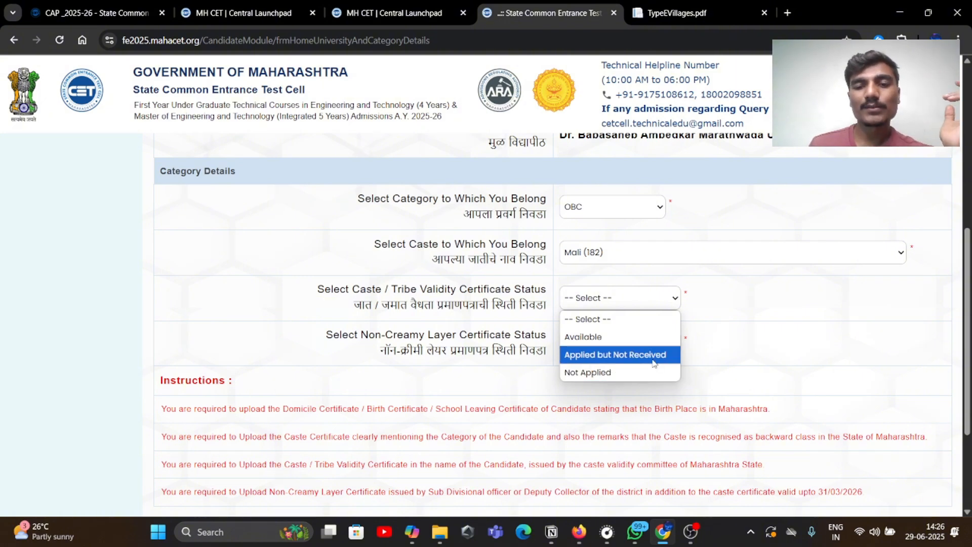
left_click(640, 337)
scroll(640, 343, "up", 1)
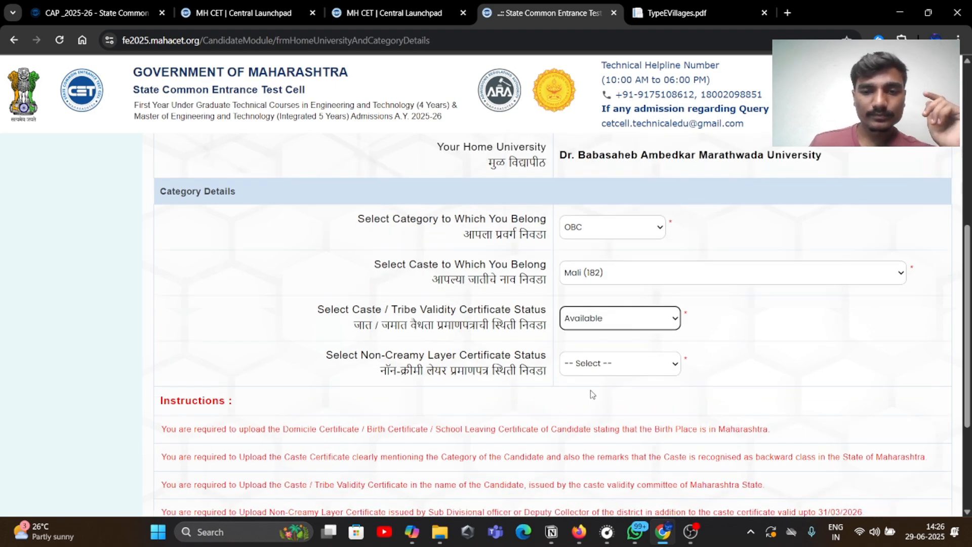
scroll(536, 375, "down", 1)
left_click(606, 350)
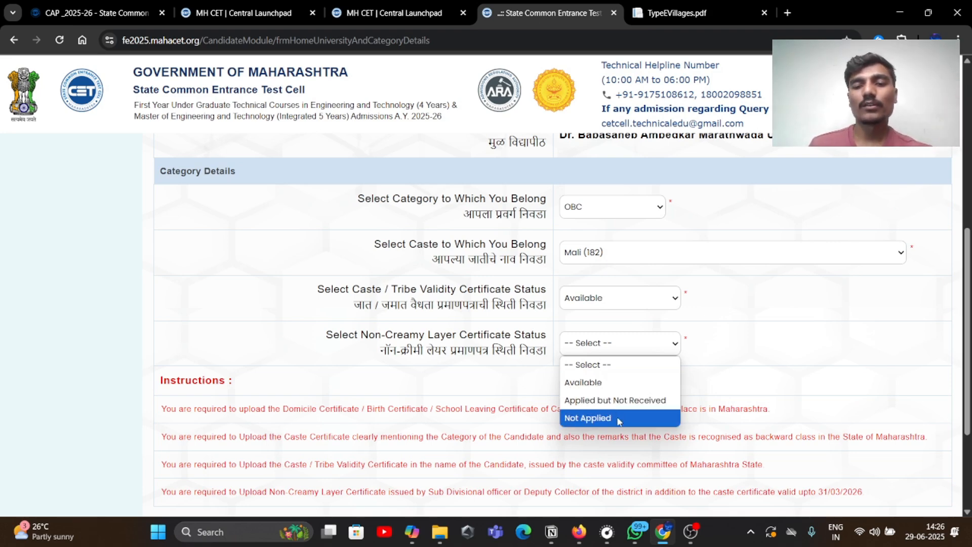
left_click(615, 389)
scroll(616, 392, "up", 1)
scroll(616, 393, "down", 3)
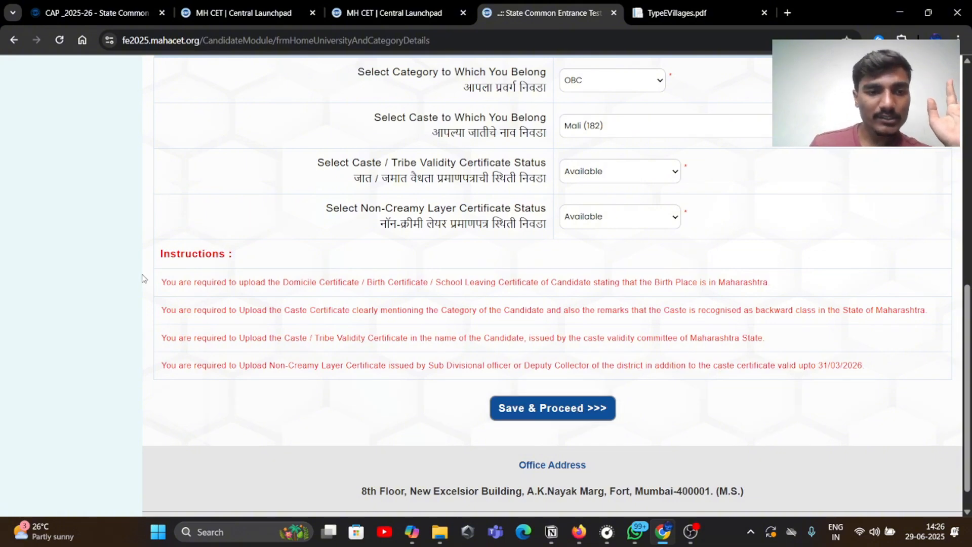
left_click_drag(151, 292, 162, 394)
left_click(181, 290)
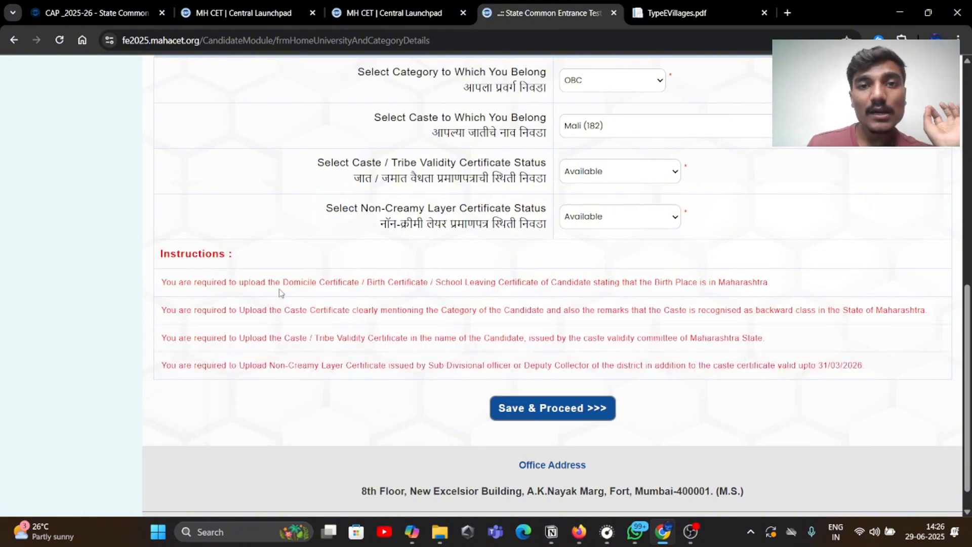
left_click_drag(226, 282, 360, 287)
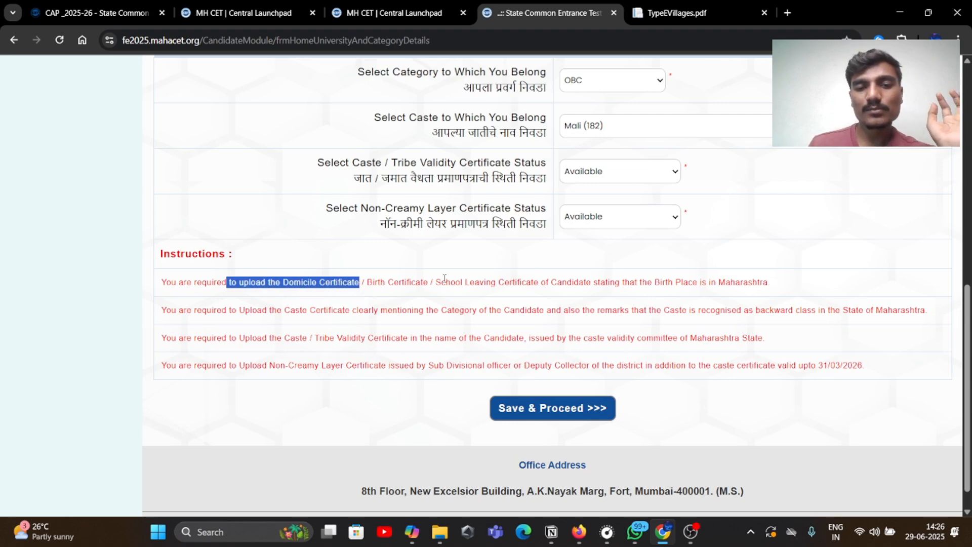
left_click(574, 281)
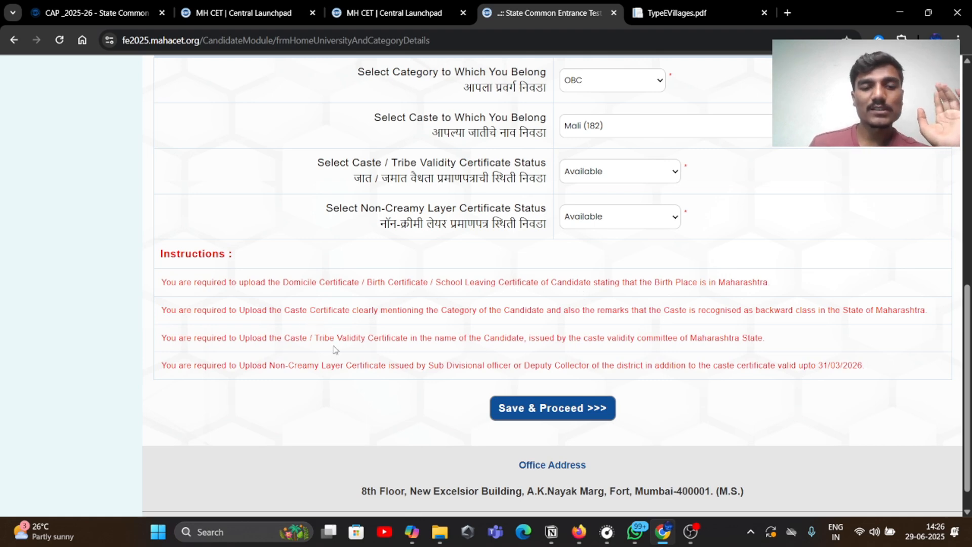
scroll(646, 298, "up", 2)
scroll(640, 301, "down", 3)
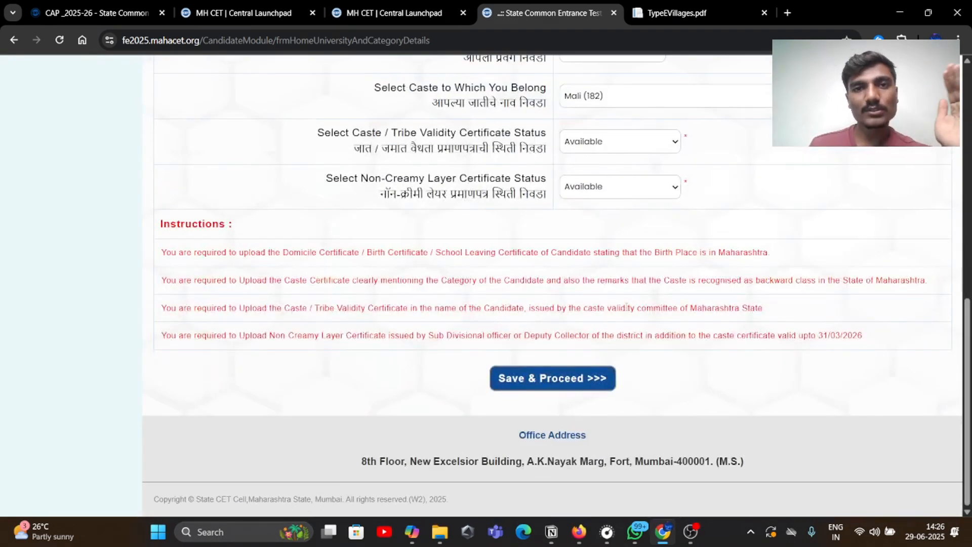
Save the category details and keep Person with Disability as Not Applicable
left_click(575, 385)
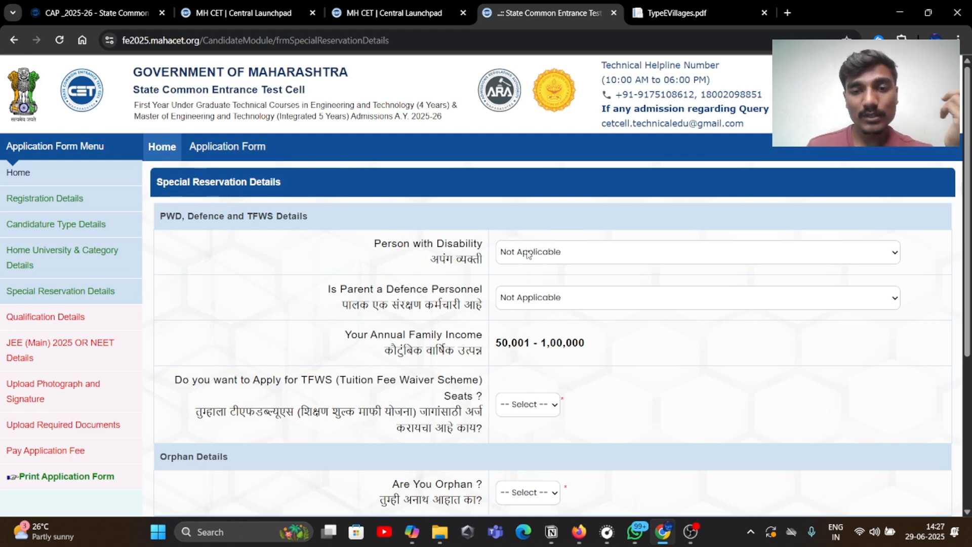
left_click(528, 255)
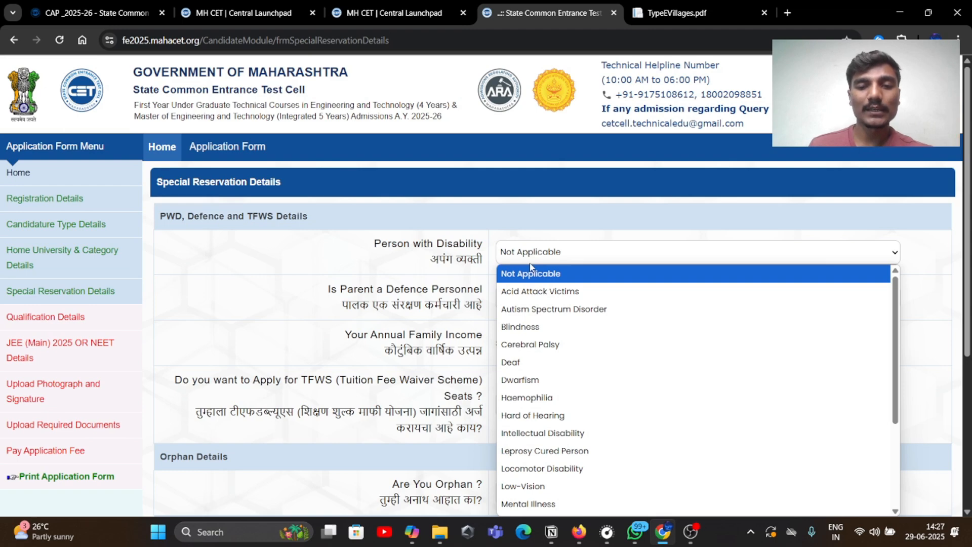
scroll(557, 350, "down", 3)
scroll(557, 349, "up", 3)
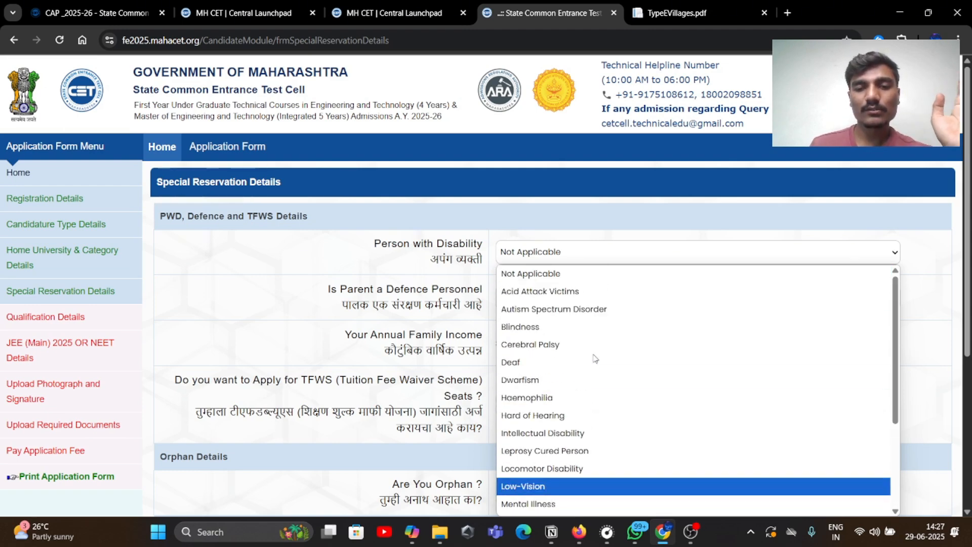
left_click(476, 265)
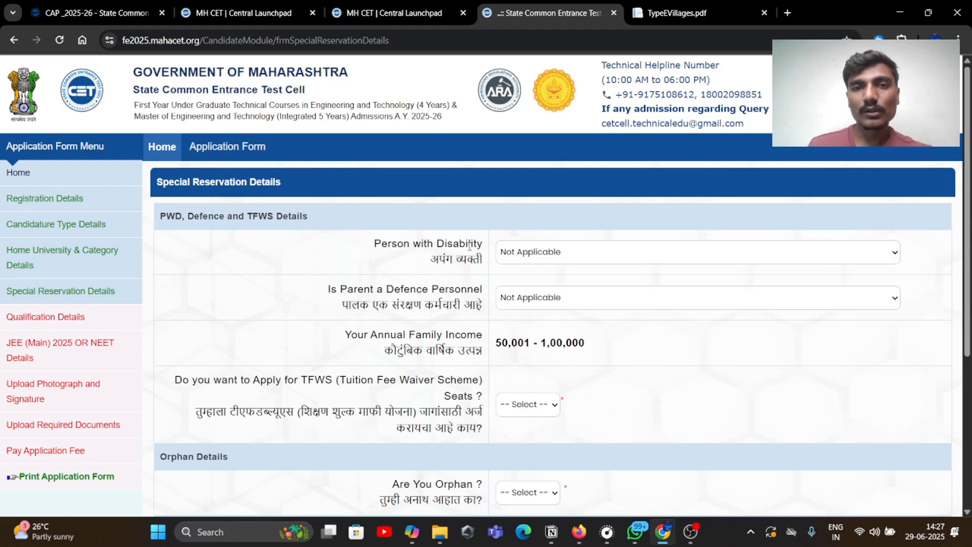
scroll(476, 323, "down", 3)
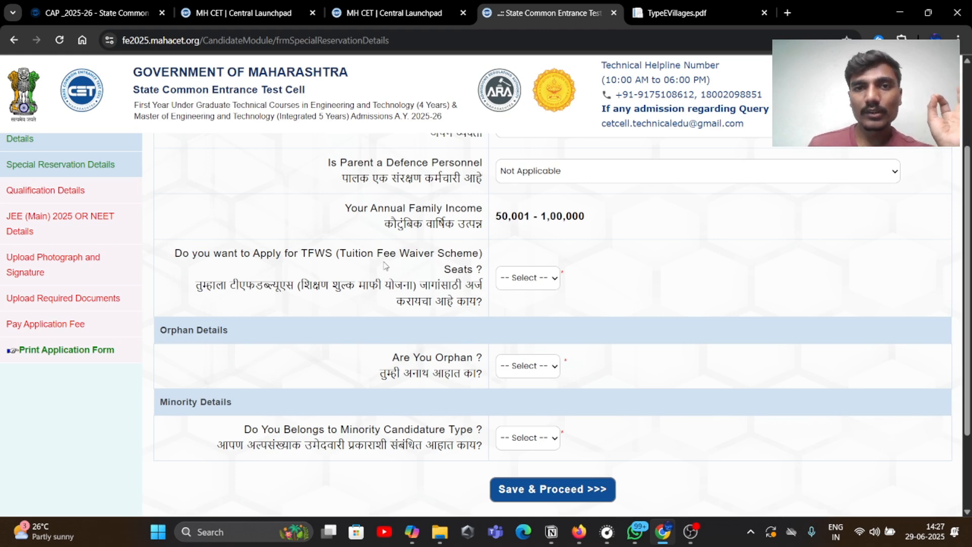
Choose Yes to apply for TFWS seats
left_click(507, 273)
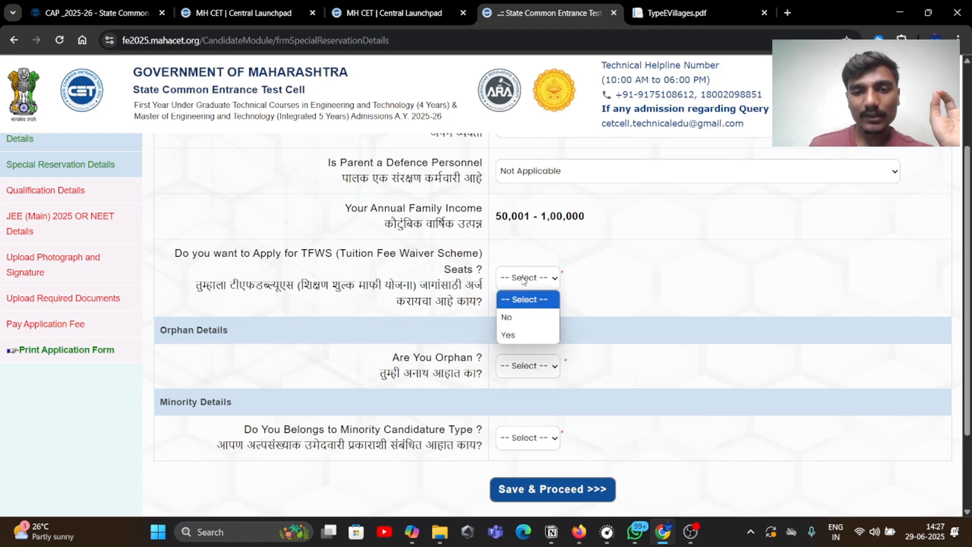
left_click(529, 334)
scroll(530, 333, "up", 1)
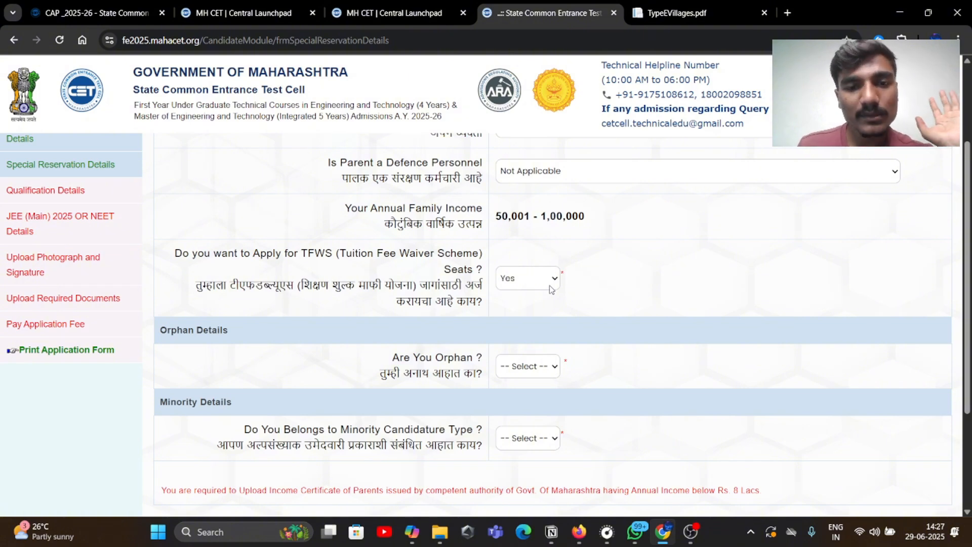
scroll(562, 289, "down", 3)
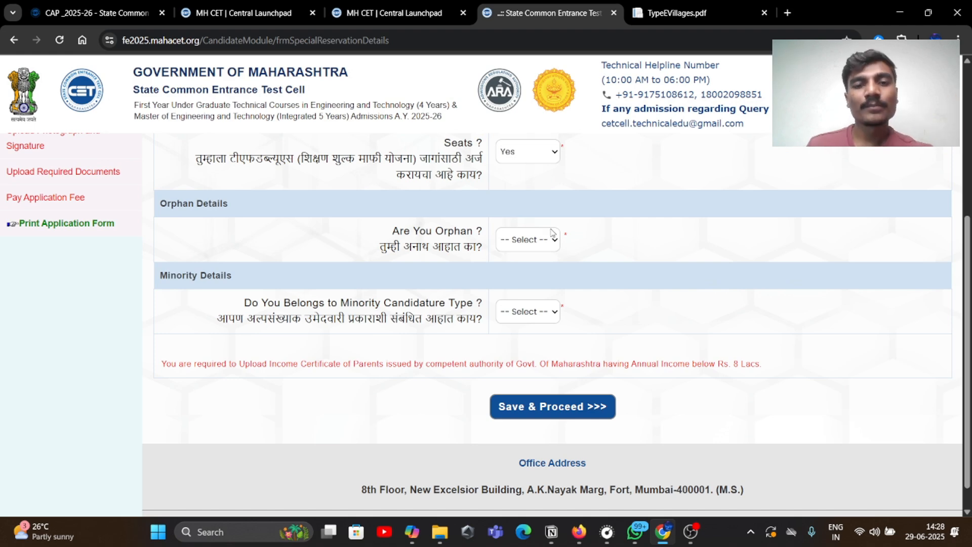
Answer No for orphan and minority candidature, then save and proceed
left_click(541, 245)
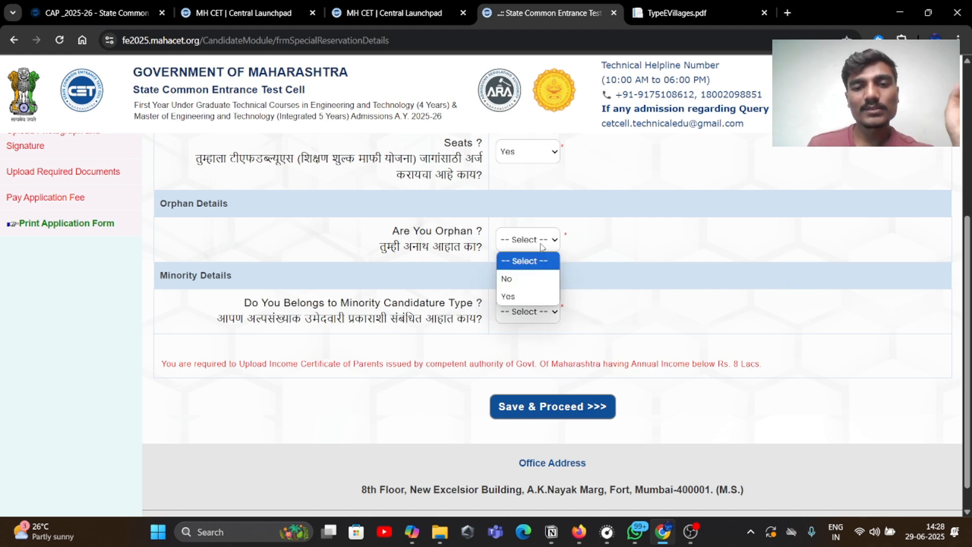
left_click(537, 280)
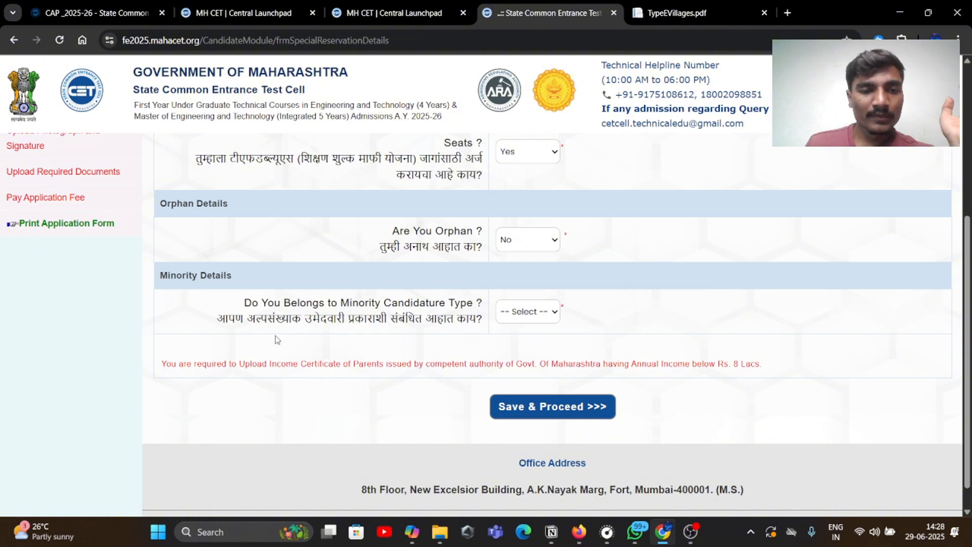
left_click(533, 310)
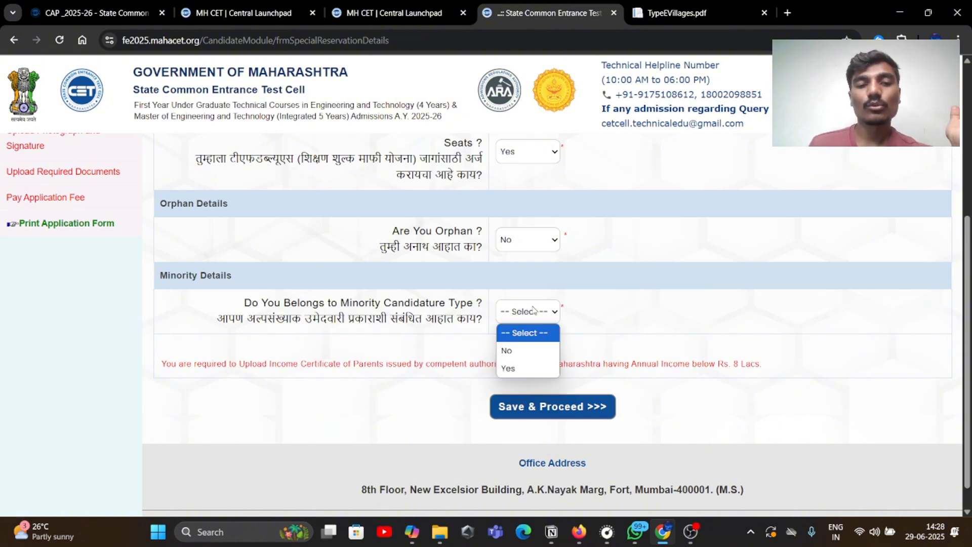
left_click(526, 354)
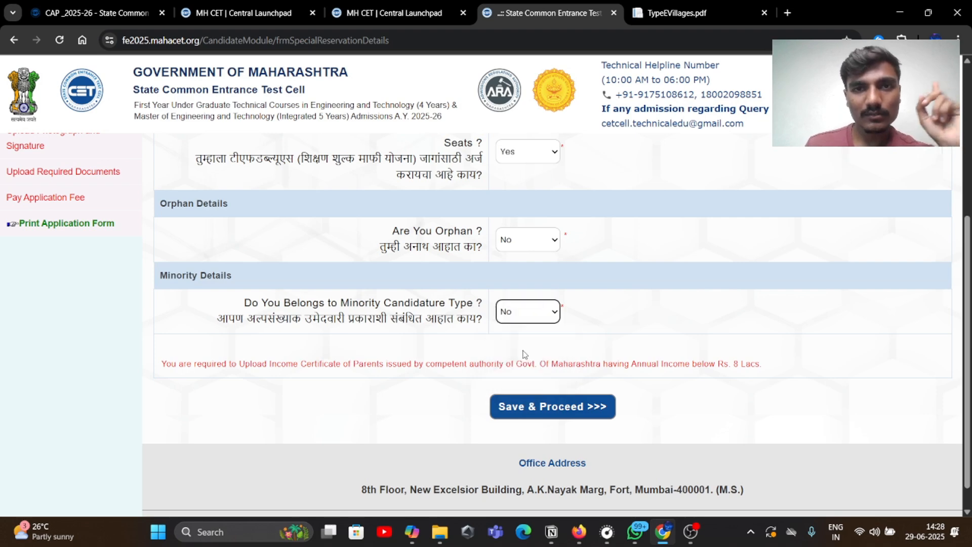
left_click(533, 405)
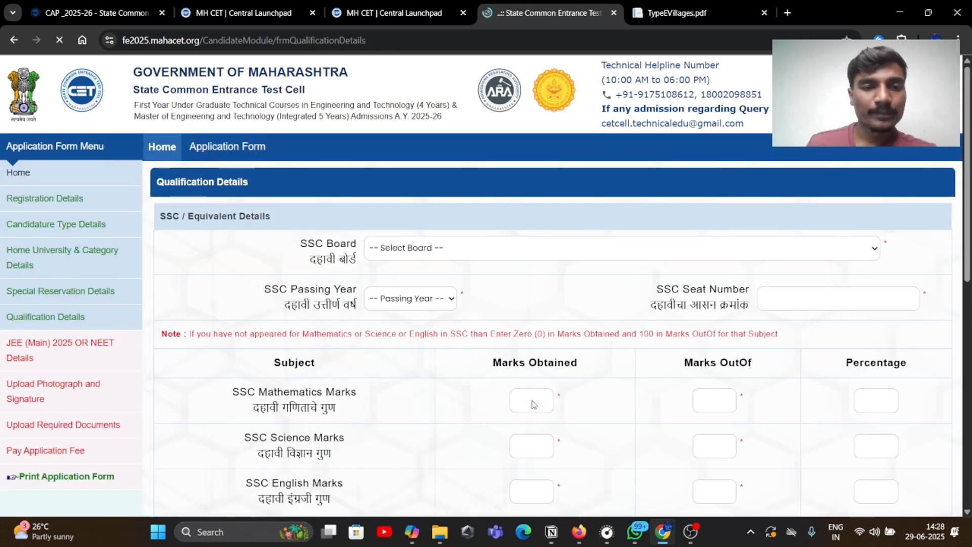
Choose Maharashtra State Board of Secondary and Higher Secondary Education, Pune as the SSC board
left_click(525, 259)
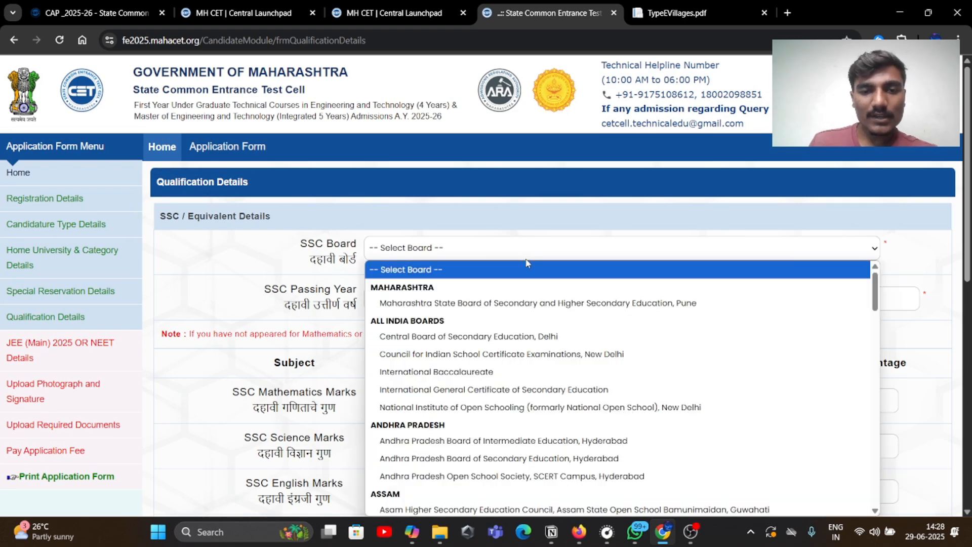
left_click(557, 304)
left_click(556, 311)
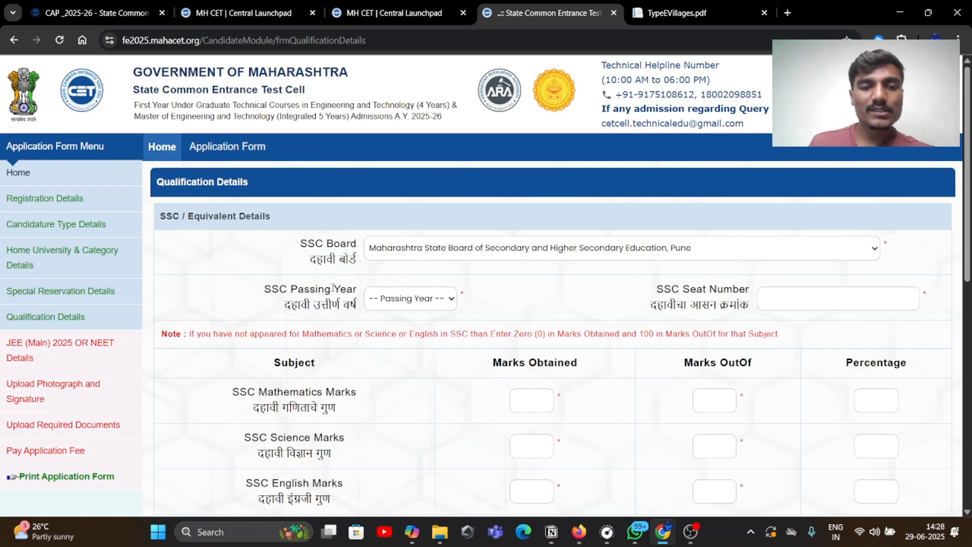
left_click(402, 302)
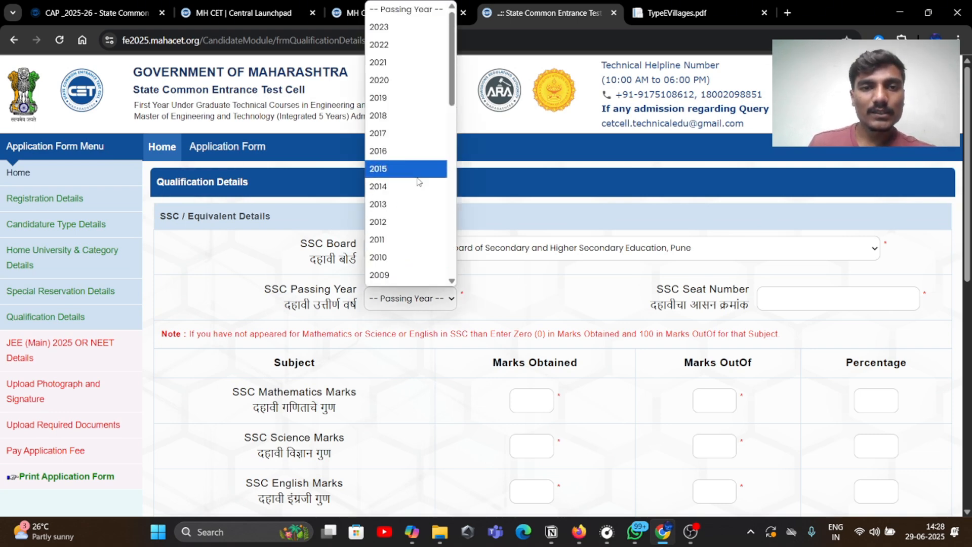
left_click(540, 289)
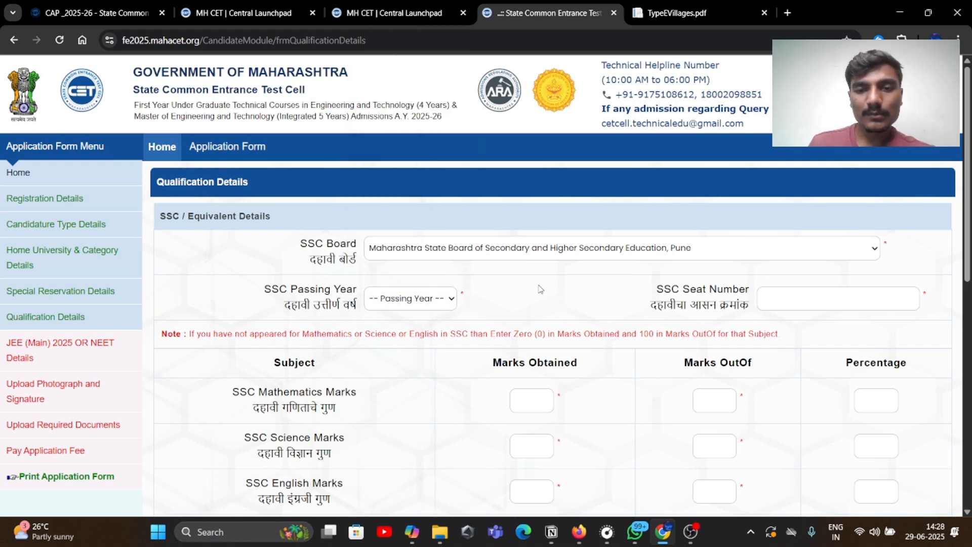
Open the scanned SSC marksheet PDF in Firefox, then switch to the WhatsApp window
left_click(578, 532)
left_click(60, 14)
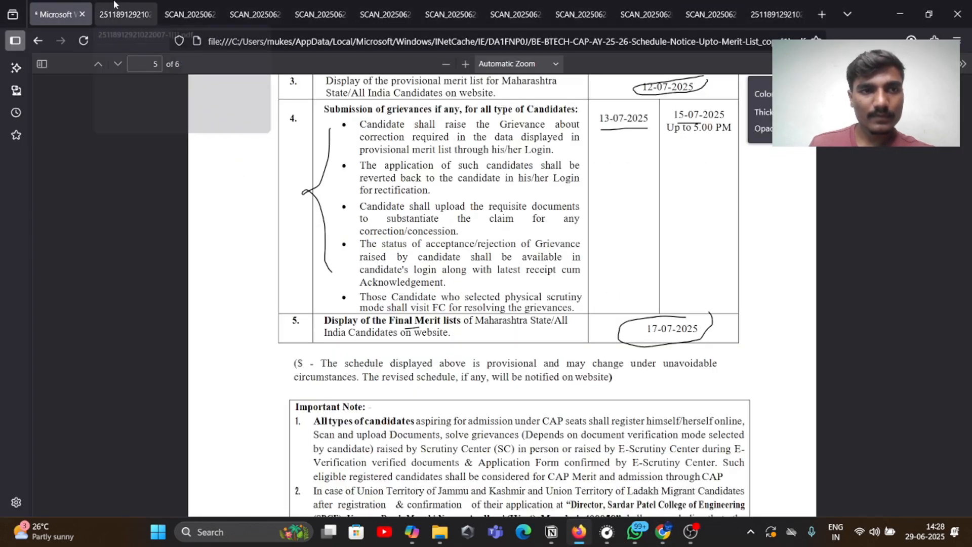
left_click(116, 8)
left_click(169, 10)
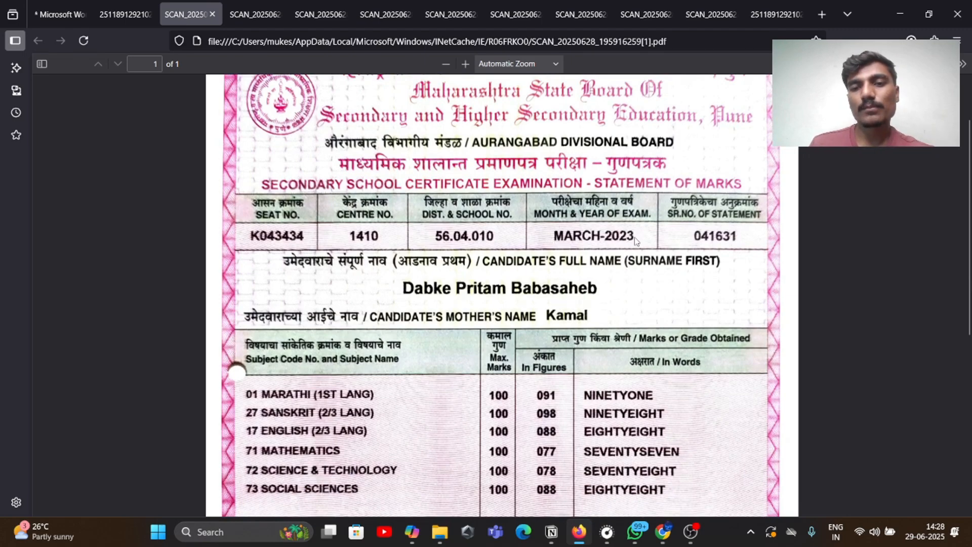
left_click(635, 531)
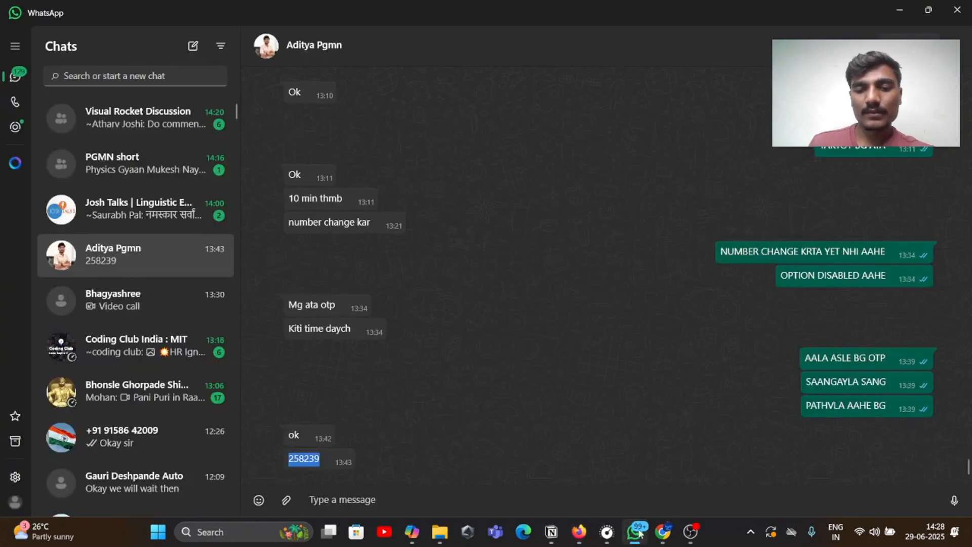
Set the SSC passing year to 2023 on the qualification form
left_click(663, 531)
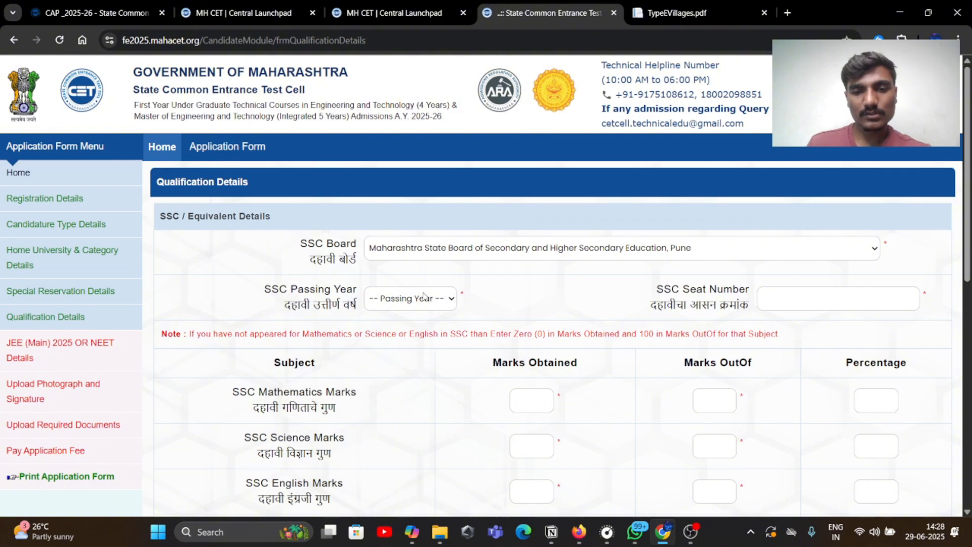
left_click(423, 297)
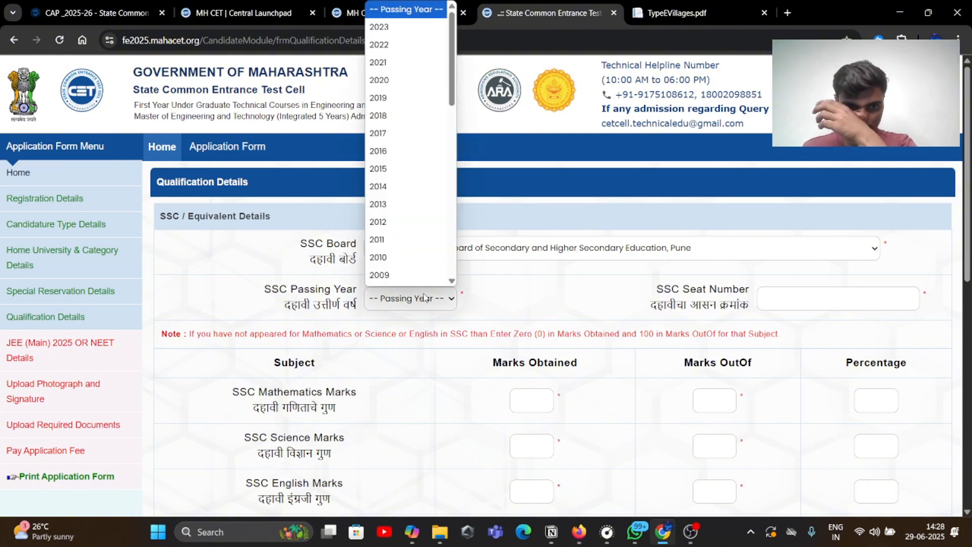
left_click(392, 26)
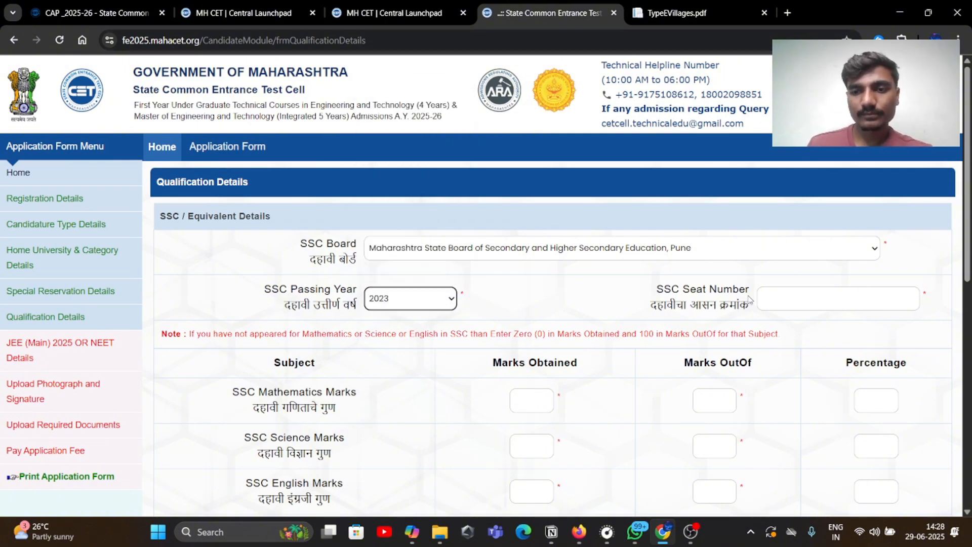
scroll(458, 299, "down", 2)
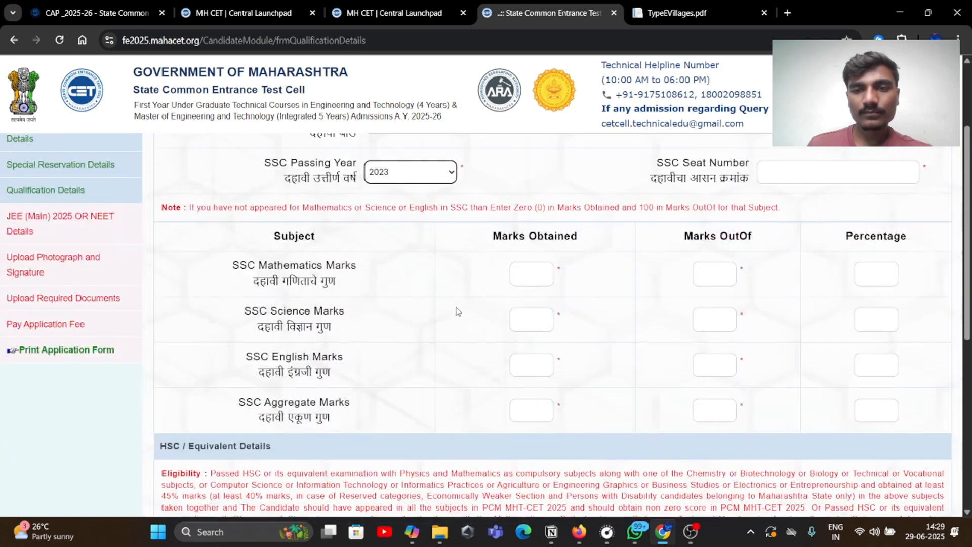
Enter the SSC seat number read from the marksheet, then reopen the marksheet PDF
left_click(838, 162)
left_click(579, 531)
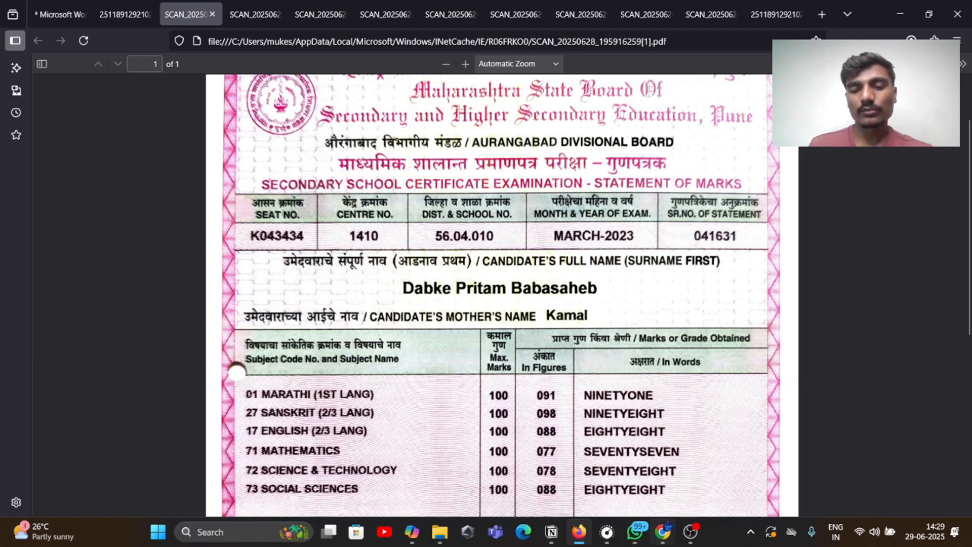
left_click(662, 531)
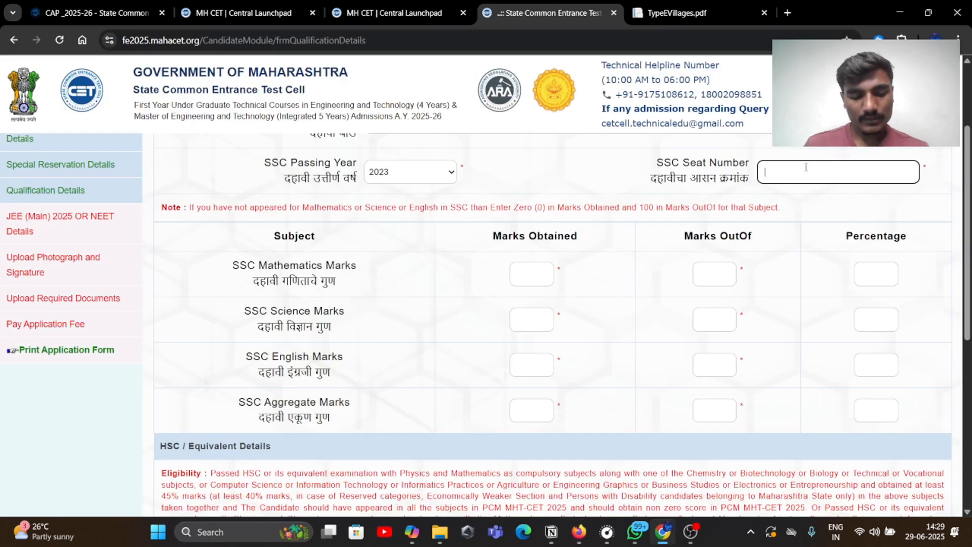
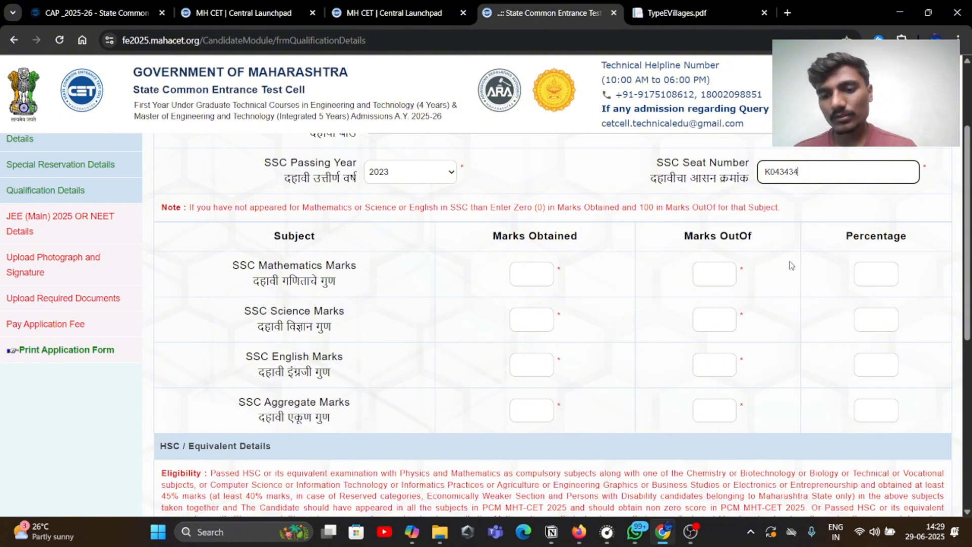
left_click(578, 531)
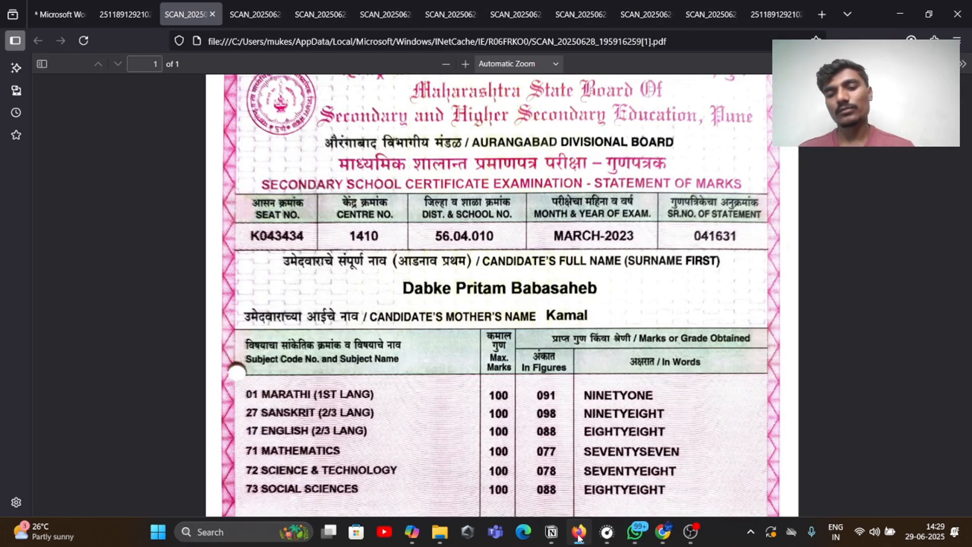
Enter SSC Mathematics marks as 77 out of 100, checking the marksheet
left_click(663, 531)
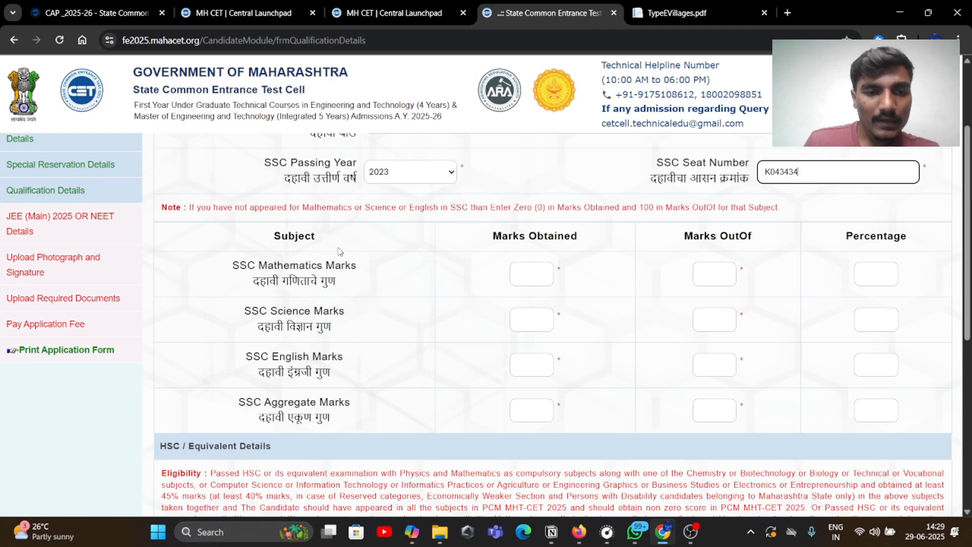
left_click(544, 269)
scroll(536, 268, "down", 1)
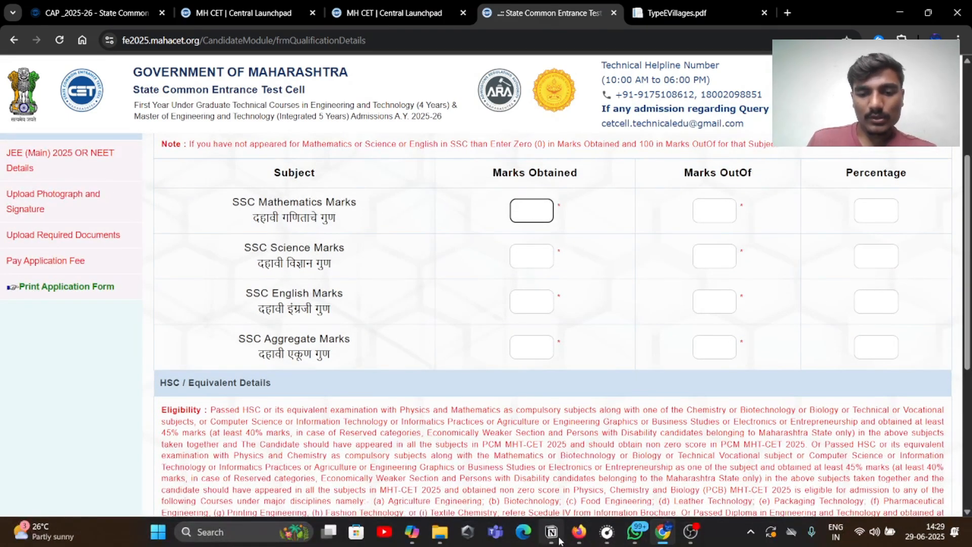
left_click(582, 522)
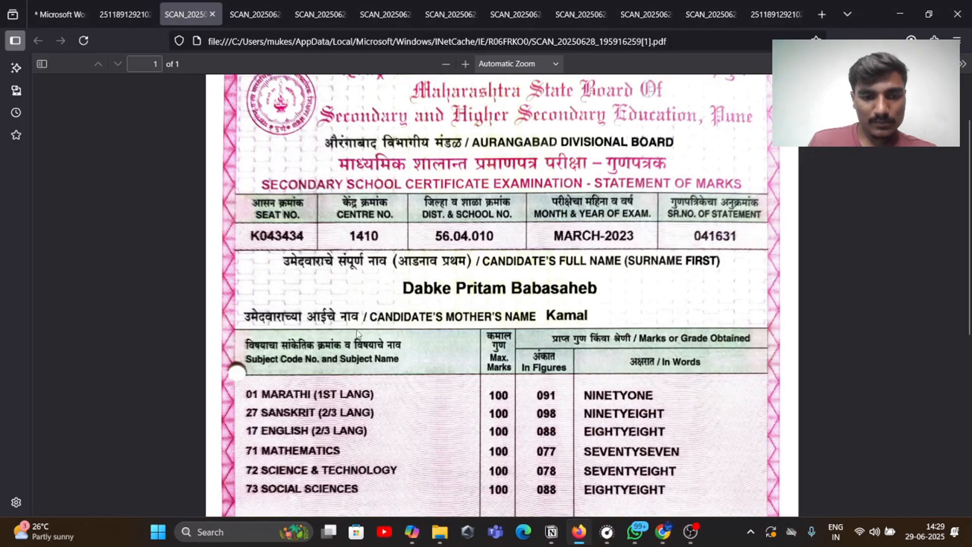
scroll(328, 356, "down", 3)
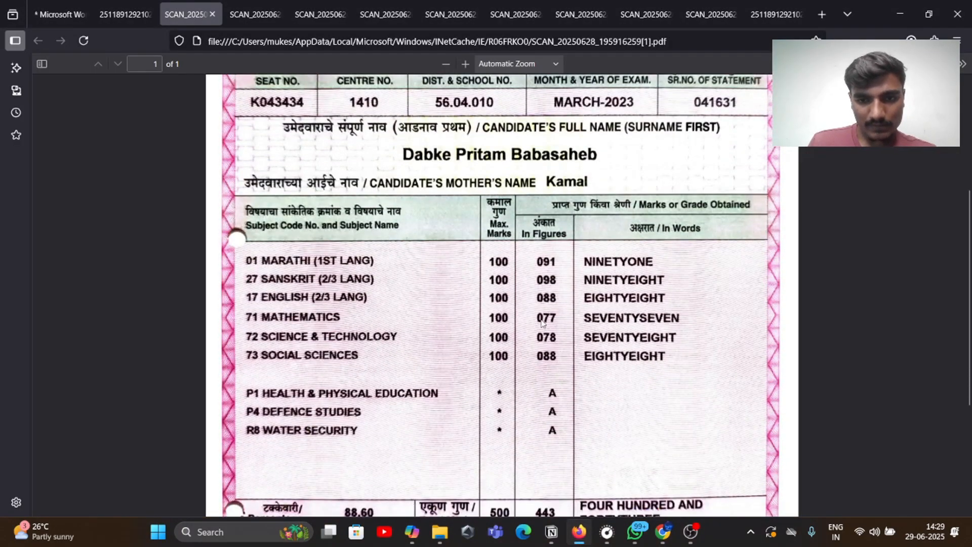
left_click(663, 531)
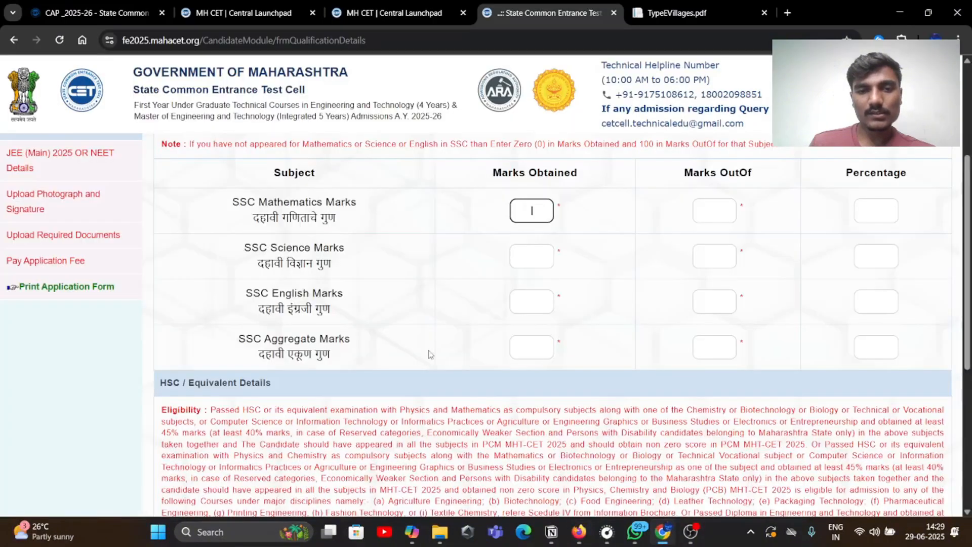
type("77")
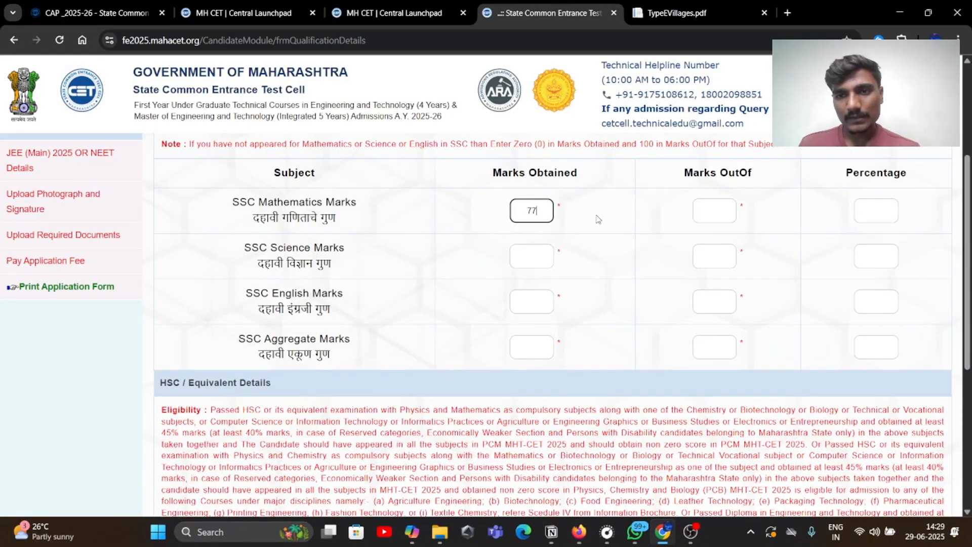
left_click(723, 208)
type("10")
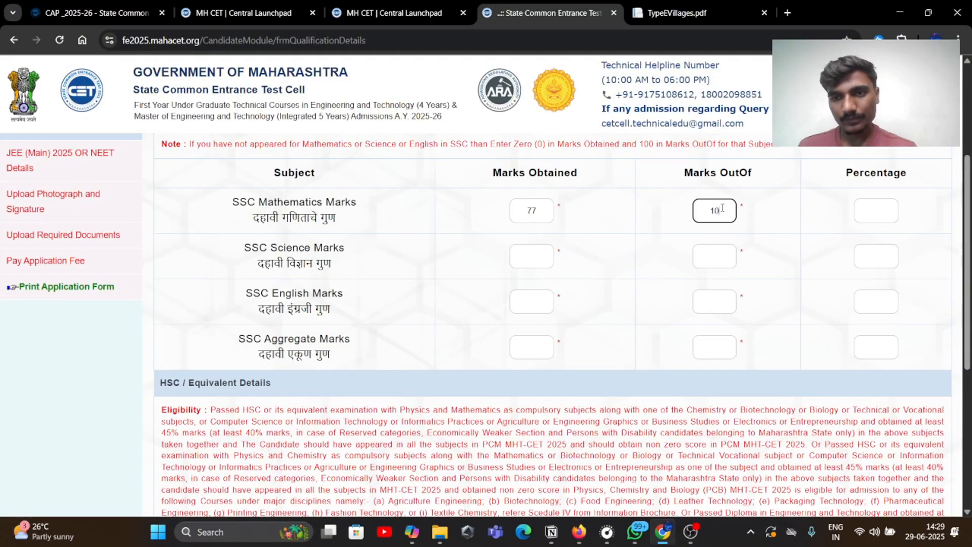
type("0")
Enter Science 78 and English 88 marks, each out of 100
left_click(534, 260)
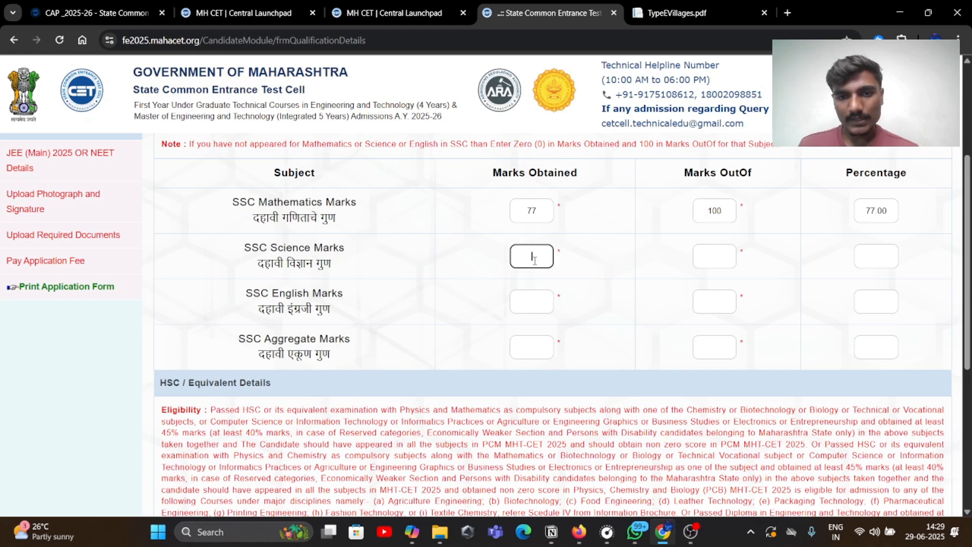
left_click(662, 531)
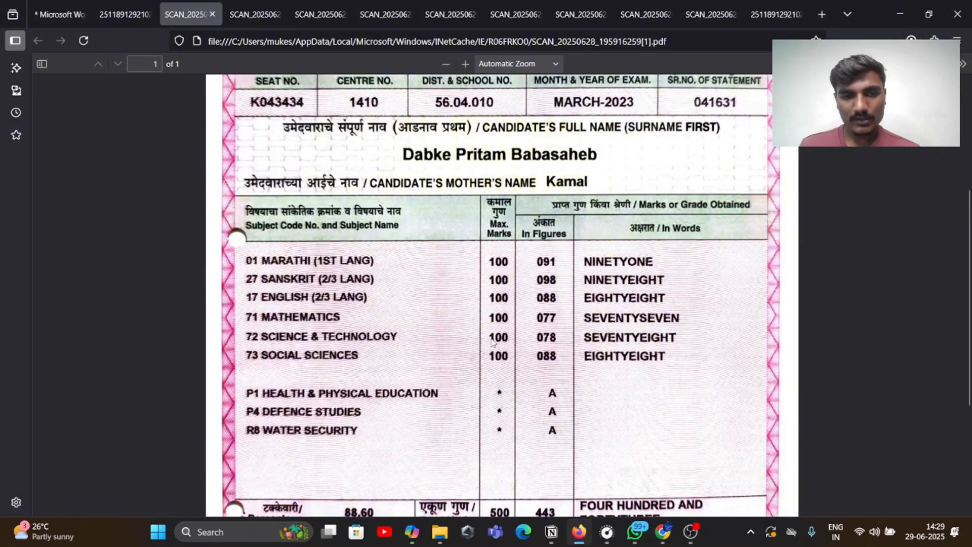
left_click(660, 529)
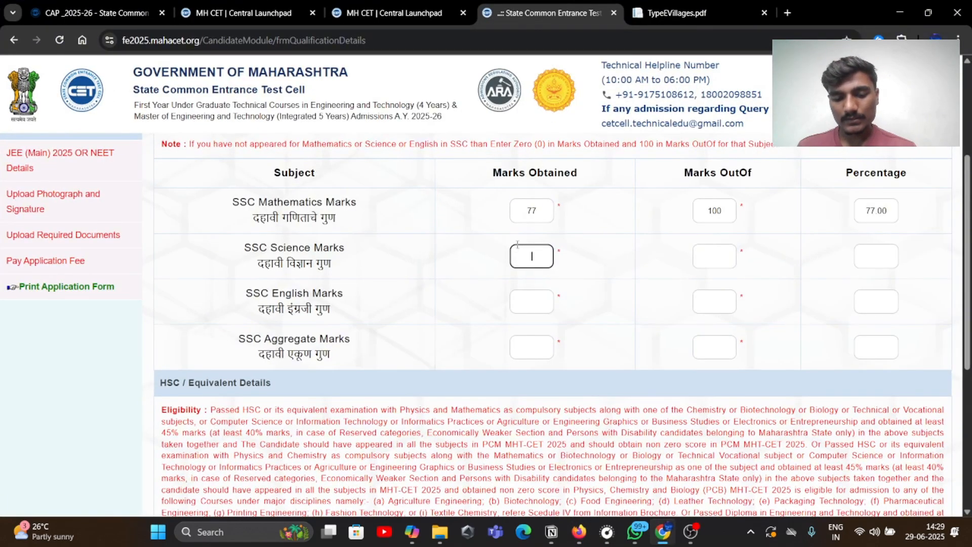
type("78")
left_click(531, 303)
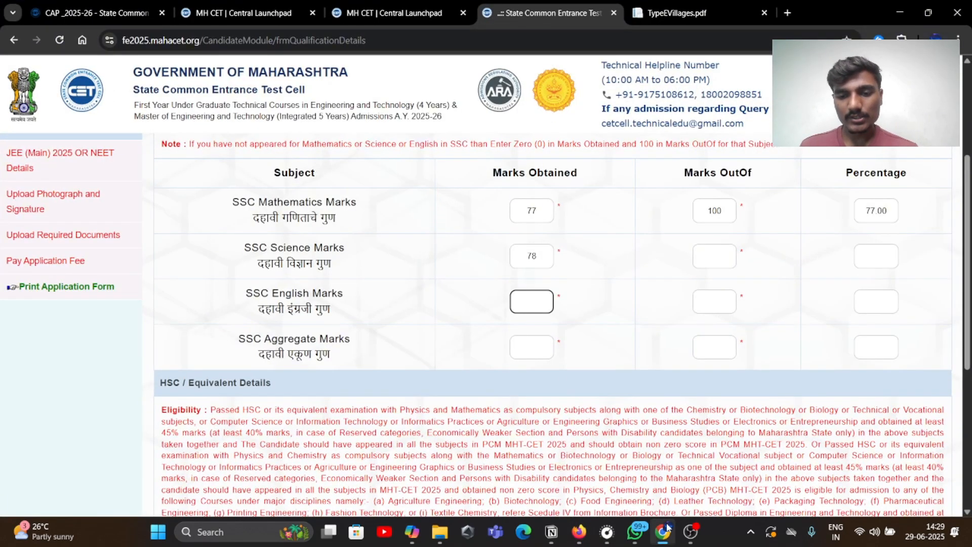
left_click(578, 531)
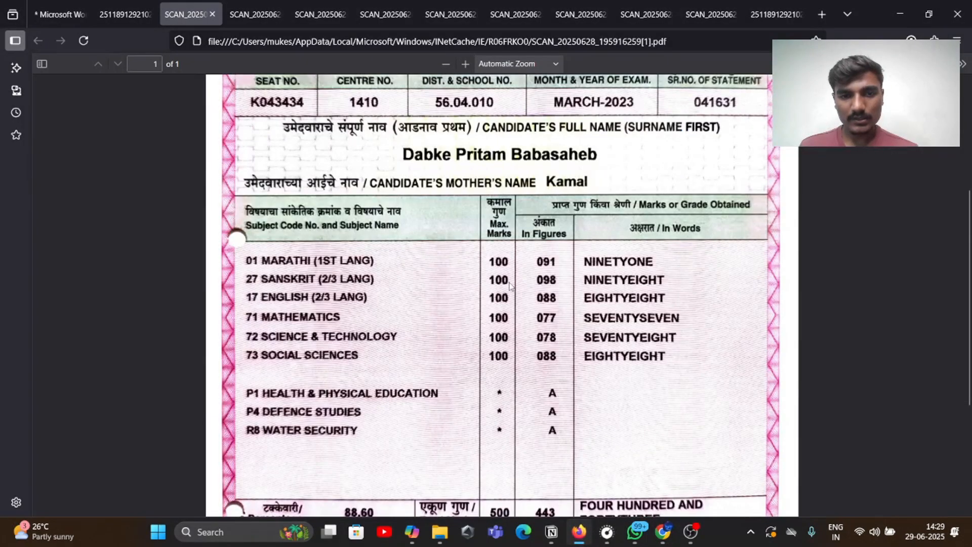
left_click(662, 531)
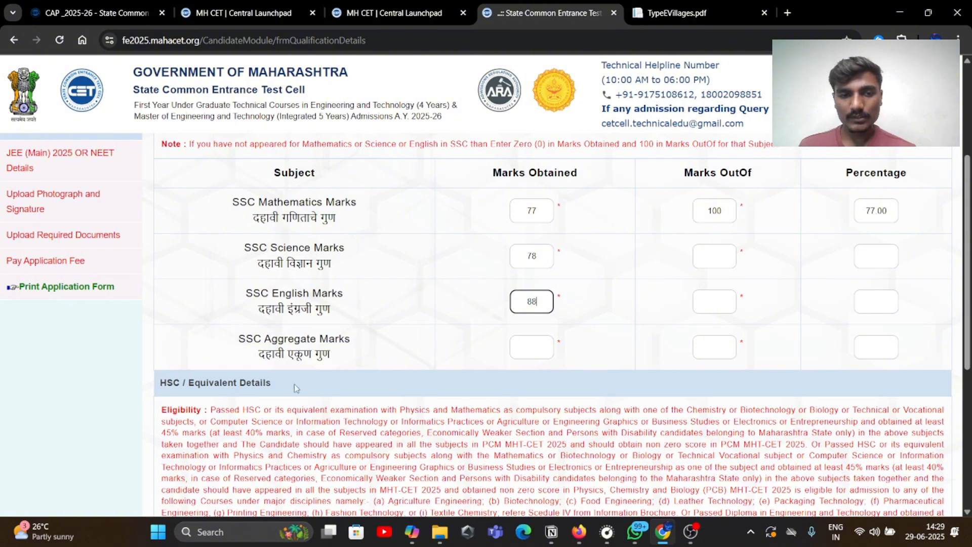
left_click(536, 346)
left_click(725, 258)
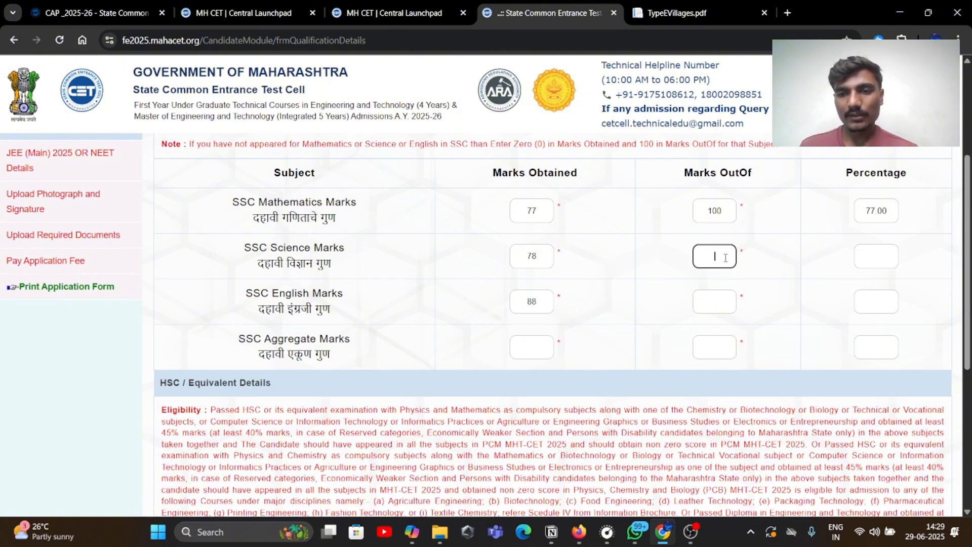
type("100")
left_click(720, 307)
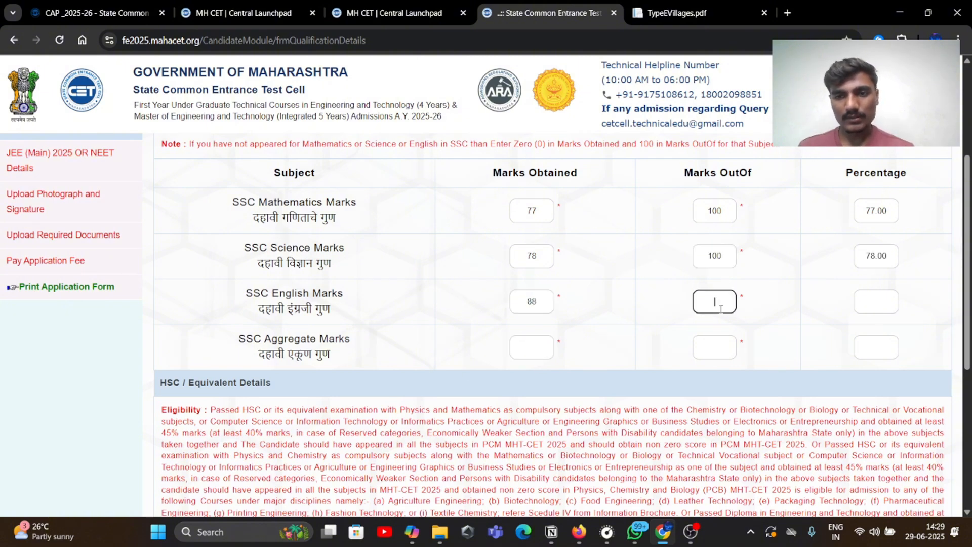
type("100")
Enter the SSC aggregate as 443 out of 500 so 88.60% computes
left_click(654, 325)
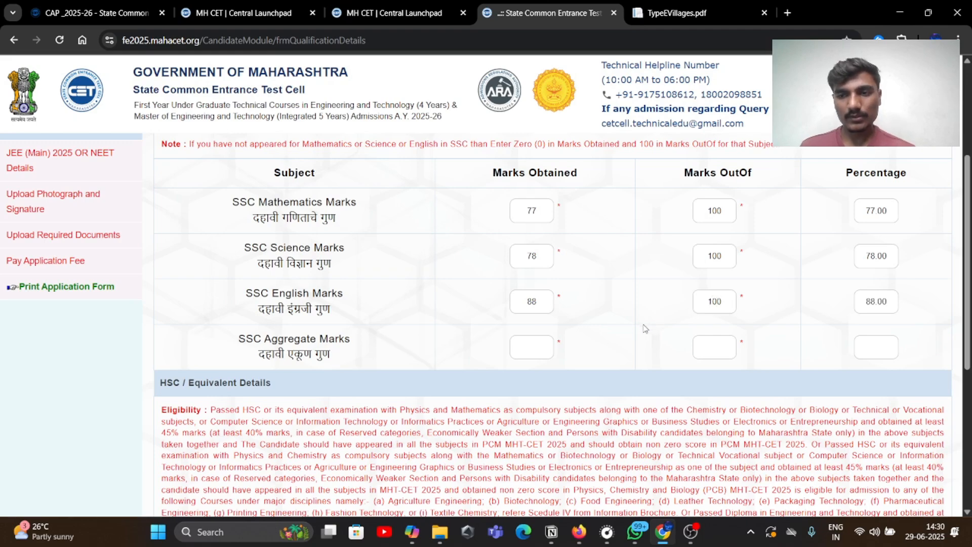
left_click(524, 356)
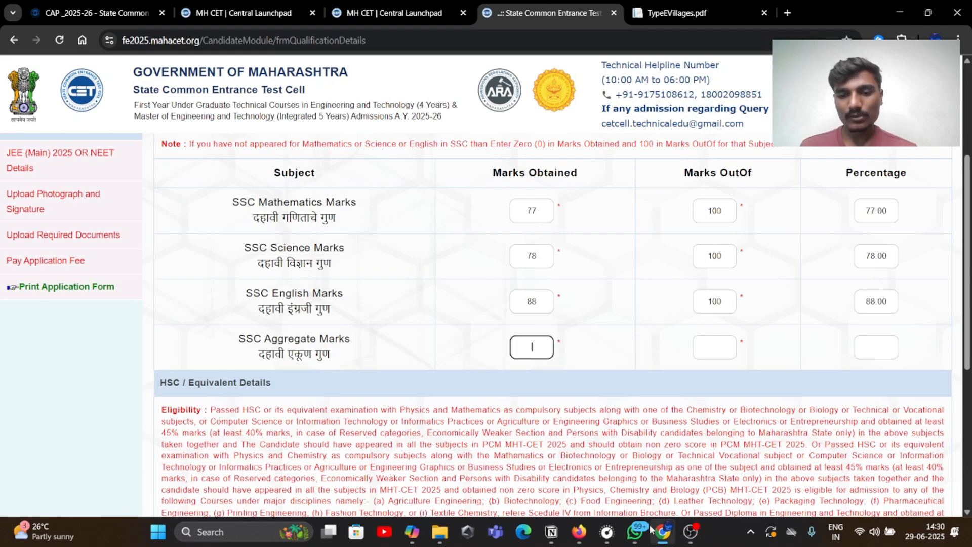
left_click(578, 529)
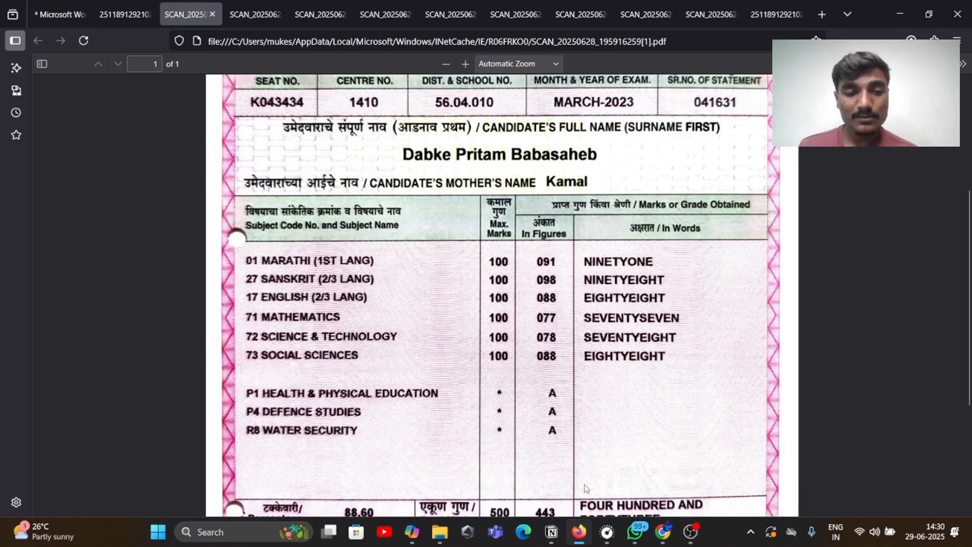
scroll(583, 375, "down", 3)
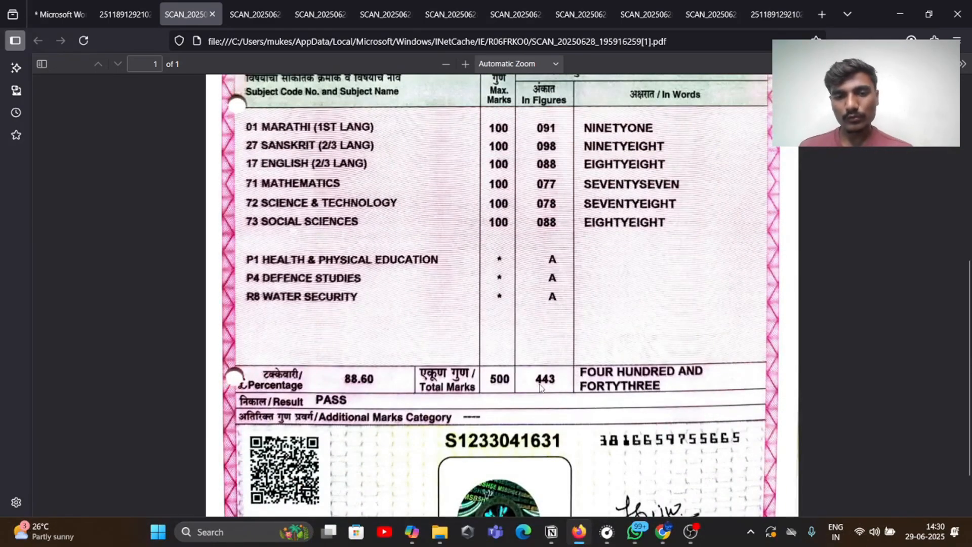
mouse_move(637, 525)
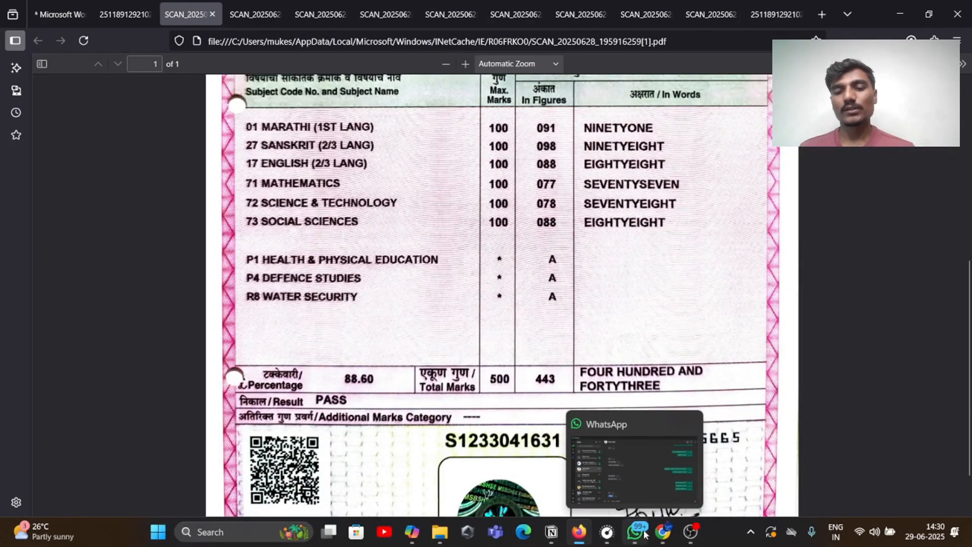
left_click(662, 531)
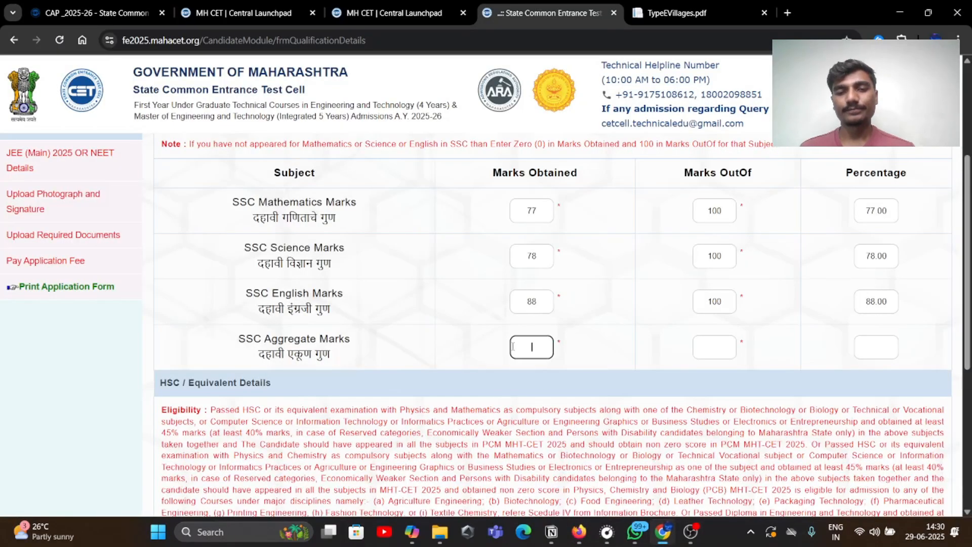
left_click(533, 349)
type("443")
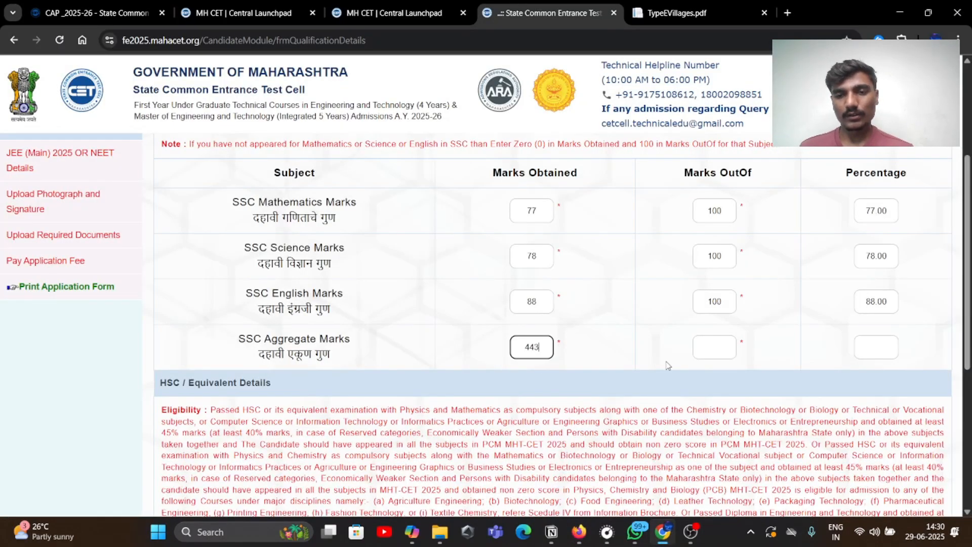
left_click(703, 348)
type("5")
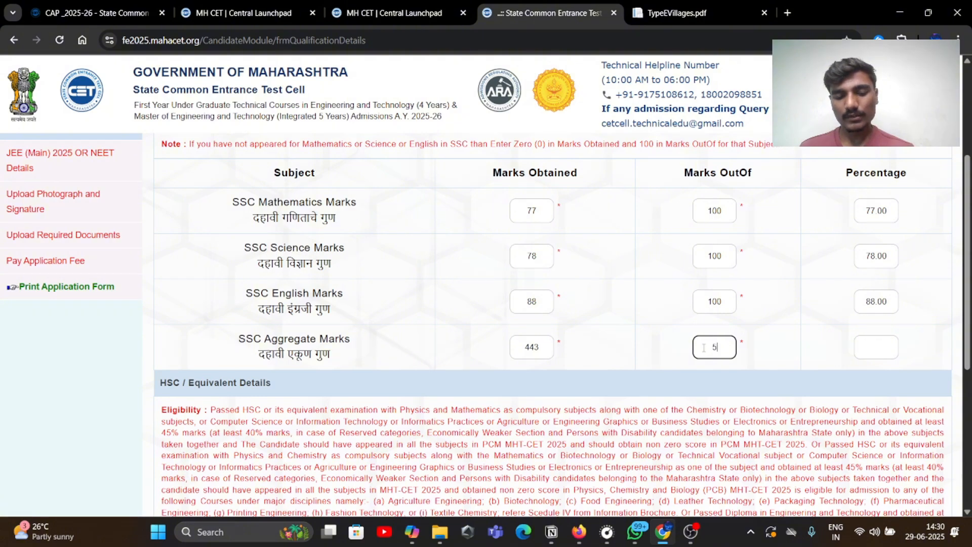
type("00")
left_click(802, 349)
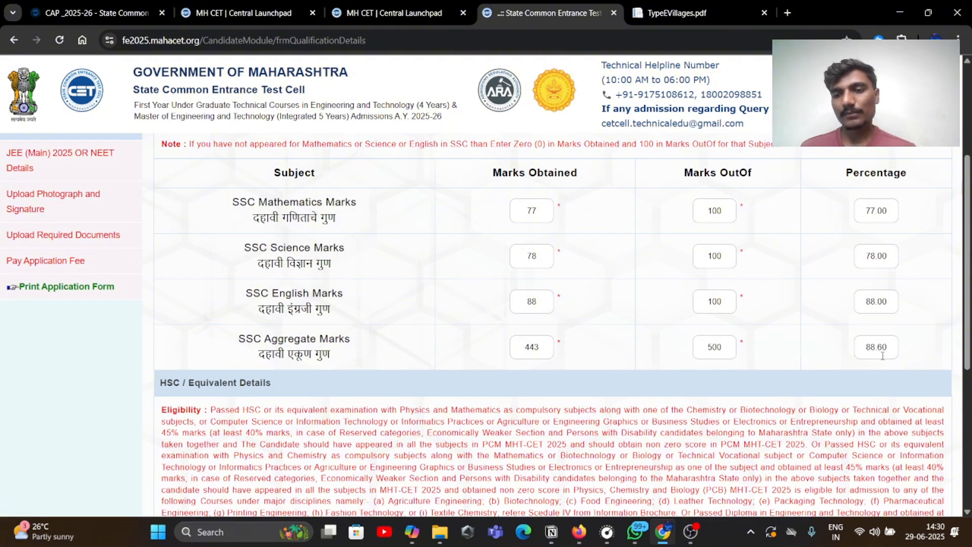
Set the HSC board location to India and board to Maharashtra State Board
scroll(883, 353, "down", 6)
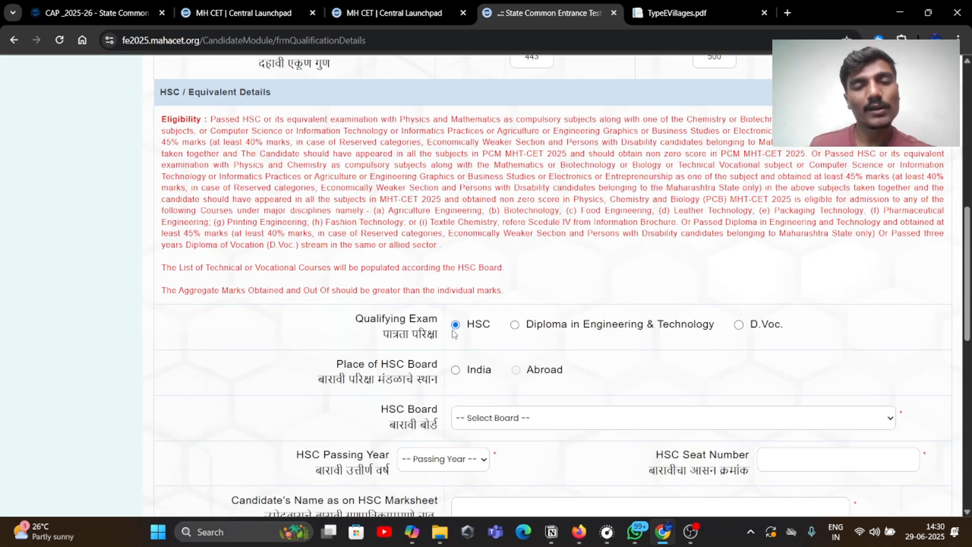
scroll(373, 326, "down", 2)
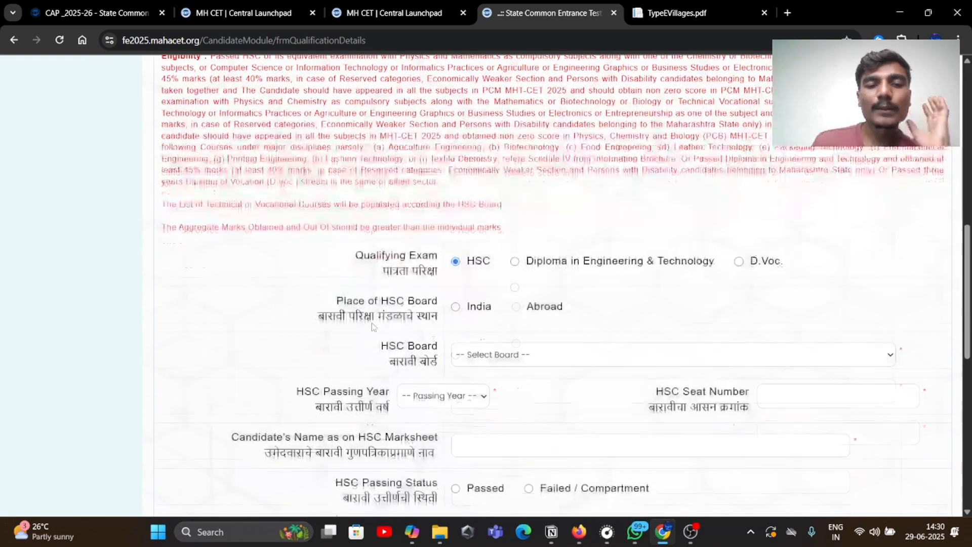
left_click(456, 306)
scroll(481, 356, "down", 1)
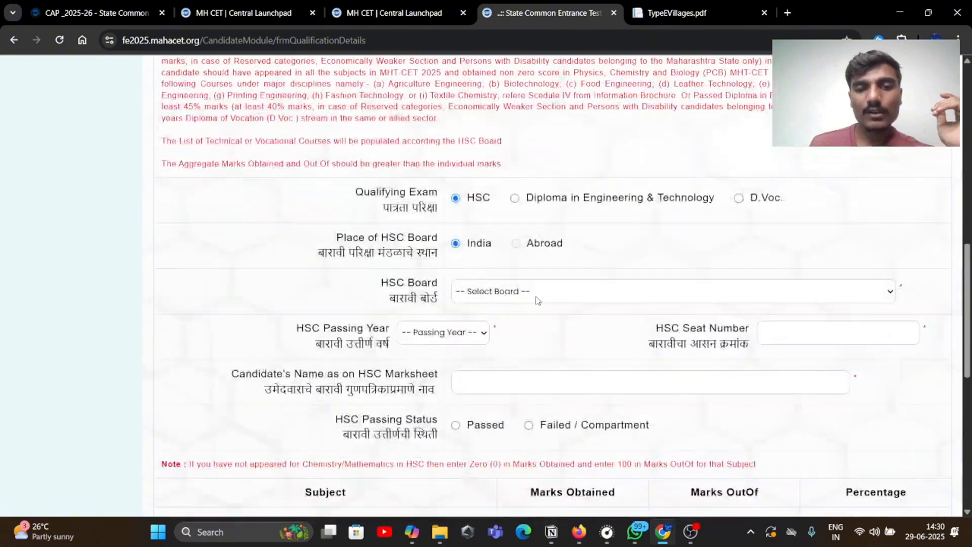
left_click(533, 293)
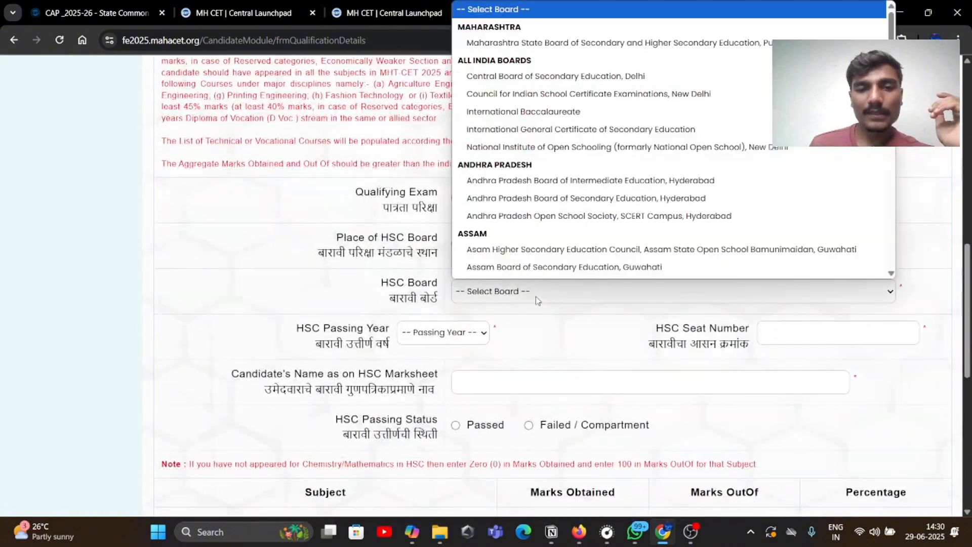
left_click(531, 43)
Set the HSC passing year to 2025 and bring up the scanned marksheets
scroll(476, 146, "down", 3)
left_click(476, 146)
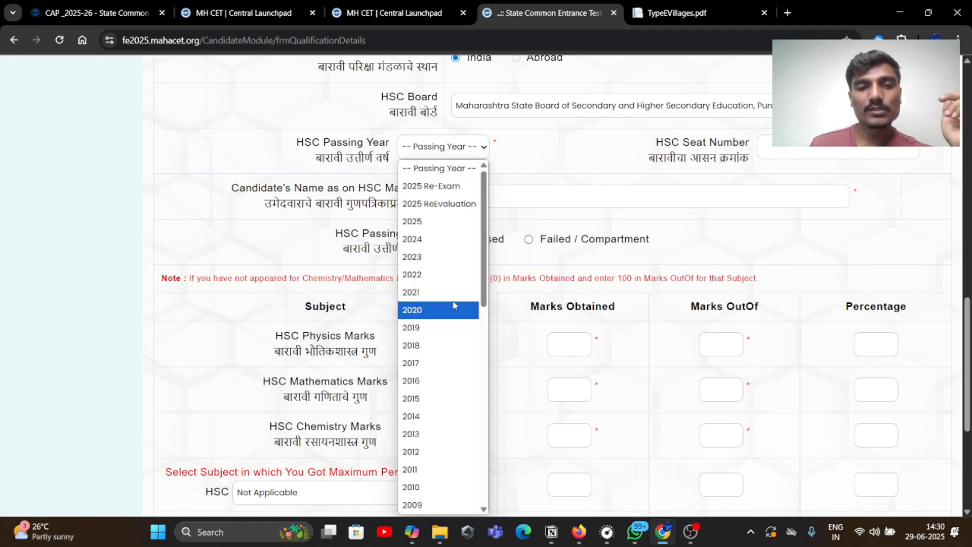
left_click(453, 223)
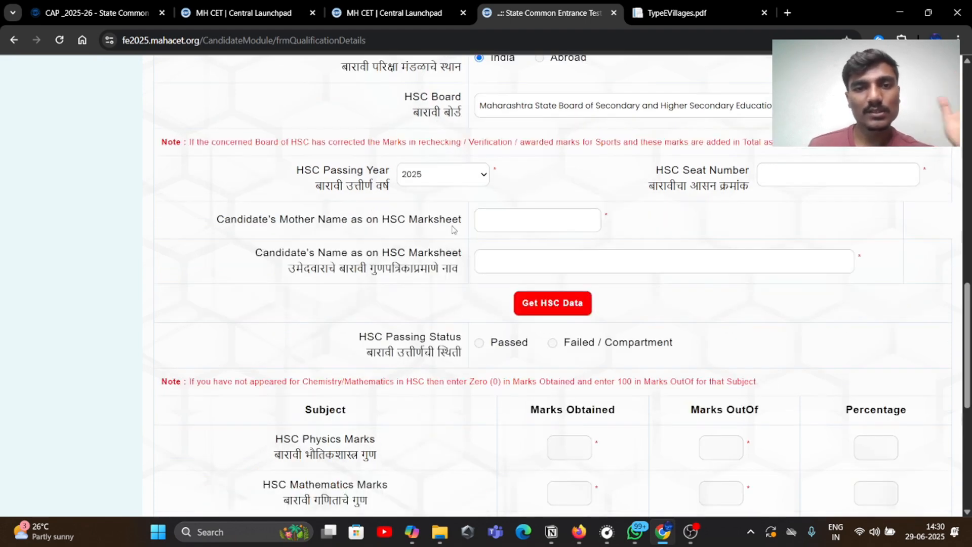
left_click(800, 182)
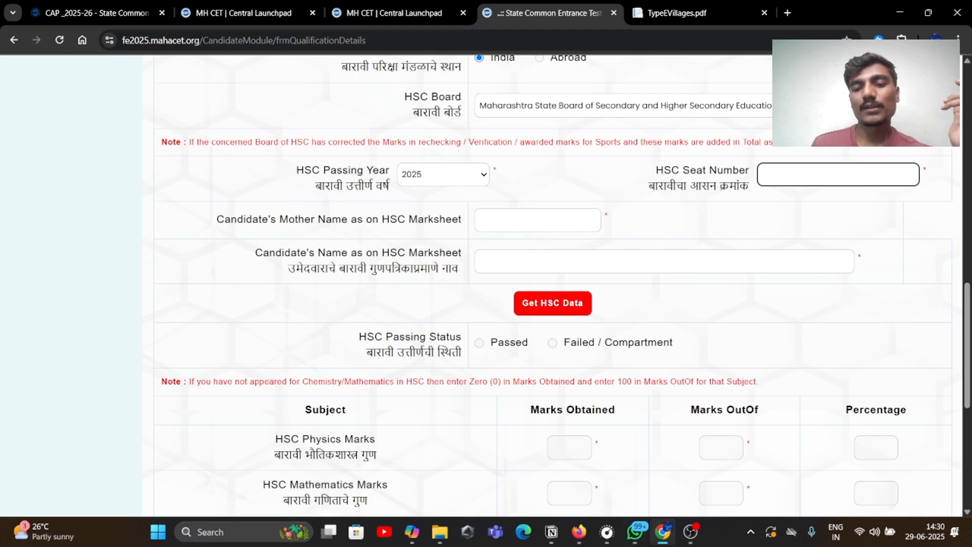
left_click(579, 531)
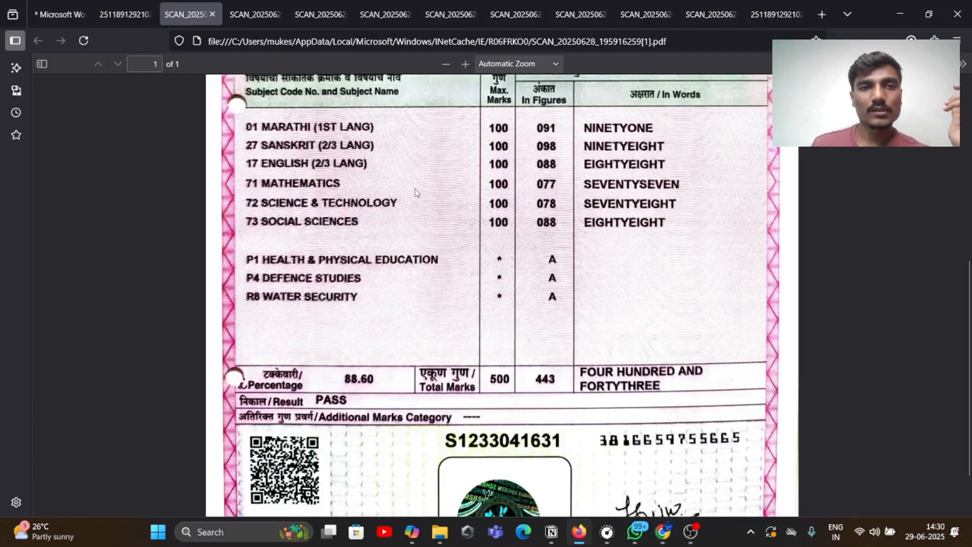
Find the HSC marksheet among the SCAN PDF tabs, then resume the HSC seat number field
left_click(244, 5)
left_click(321, 11)
left_click(383, 6)
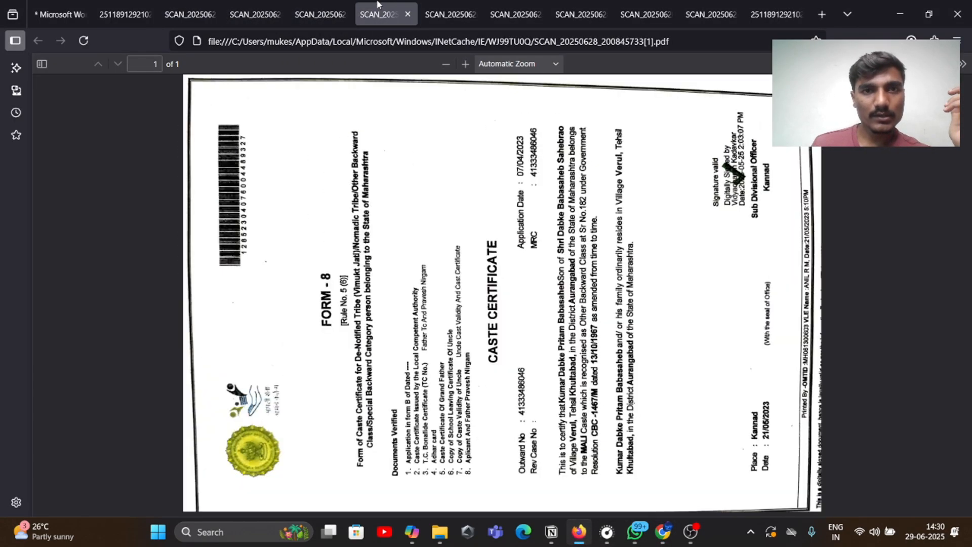
left_click(433, 6)
left_click(508, 13)
left_click(561, 11)
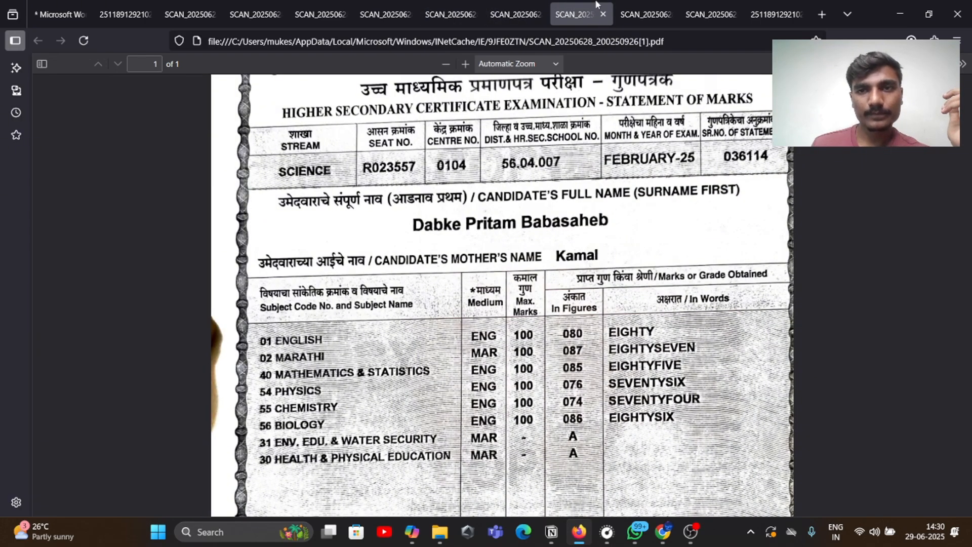
left_click(645, 11)
left_click(586, 5)
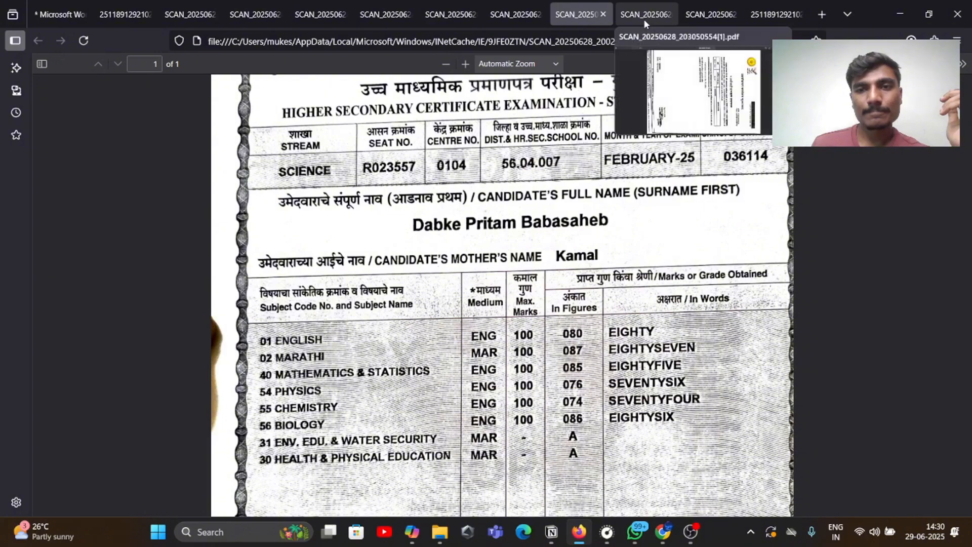
scroll(326, 213, "up", 3)
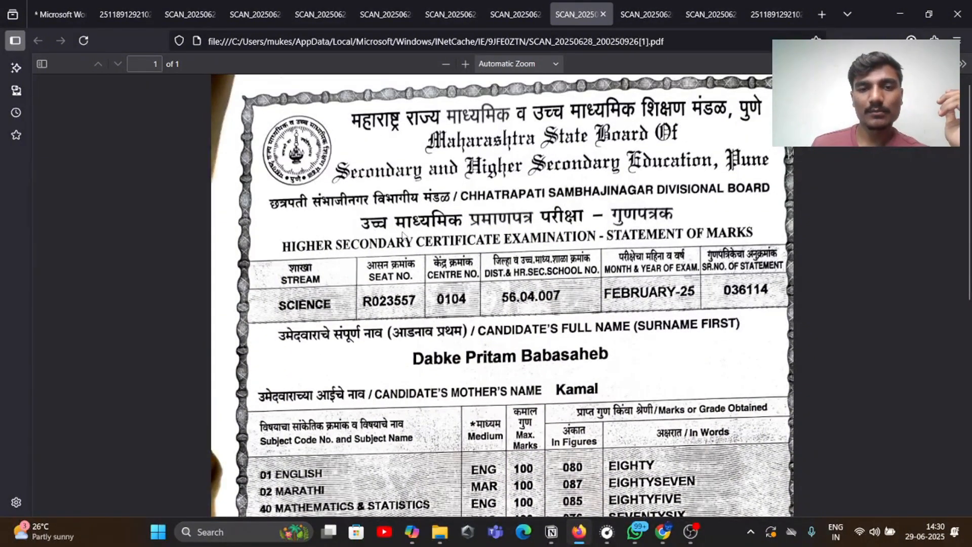
scroll(541, 241, "down", 3)
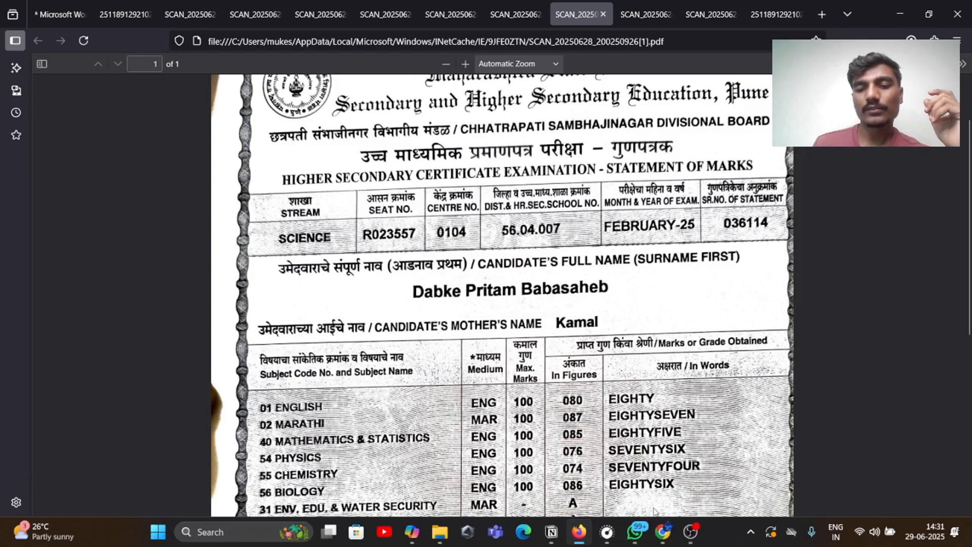
left_click(658, 489)
left_click(759, 177)
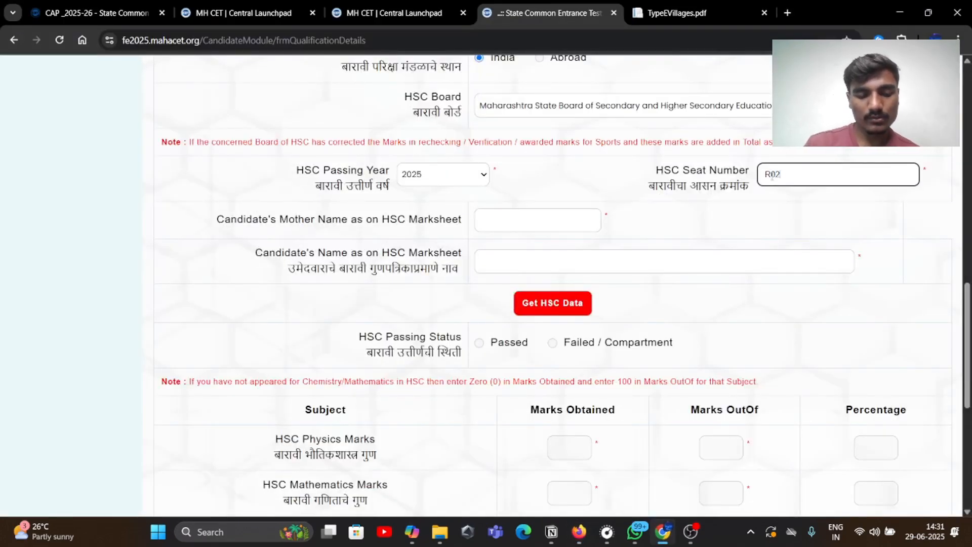
Recheck the marksheet and enter the mother's name on the form
left_click(584, 529)
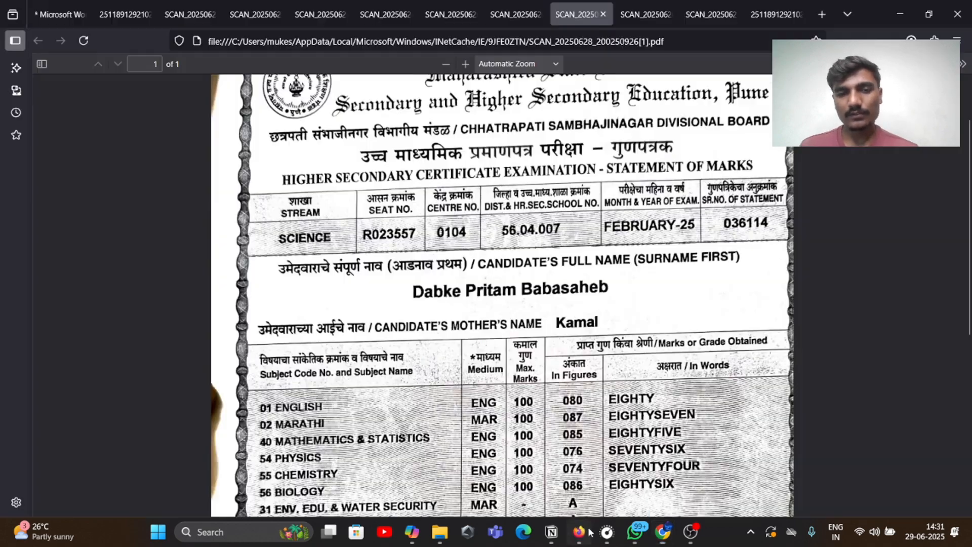
left_click(663, 531)
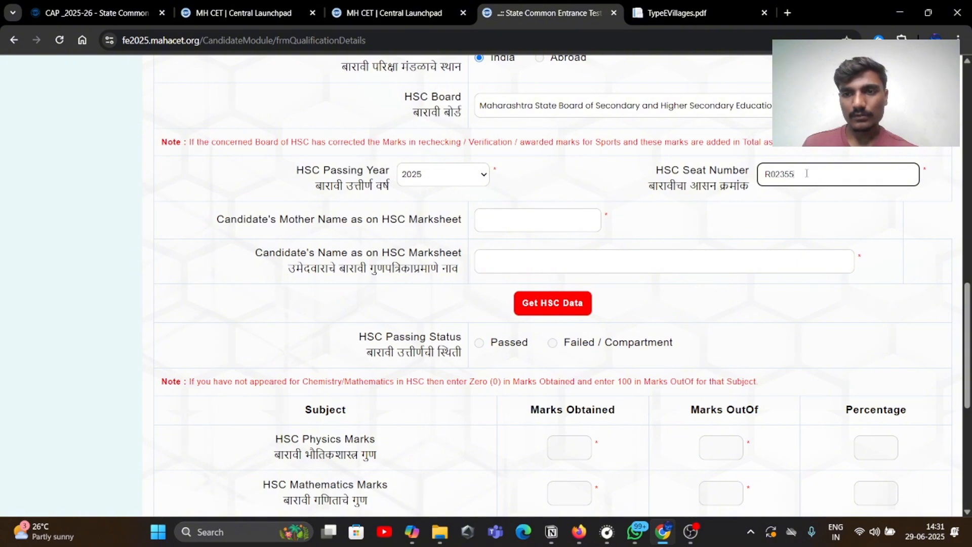
left_click(487, 220)
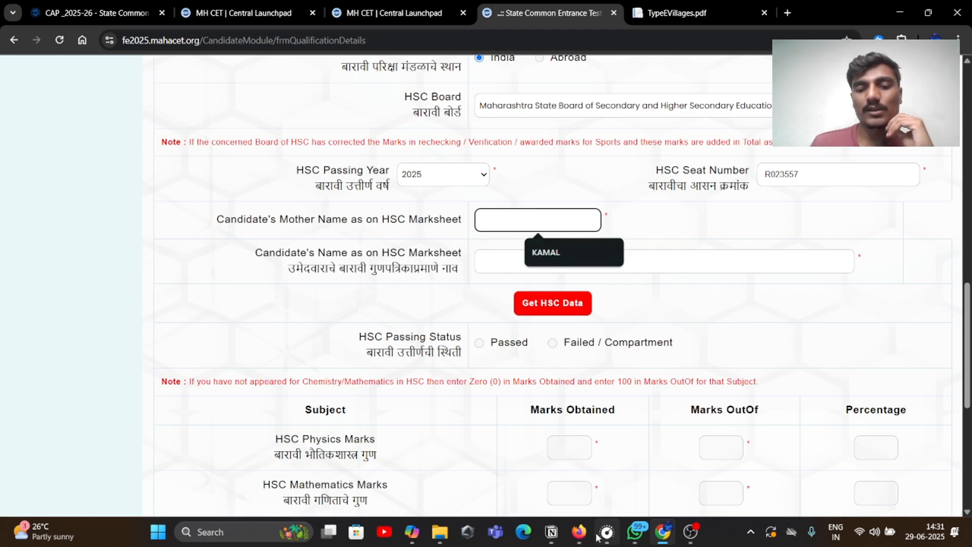
left_click(579, 531)
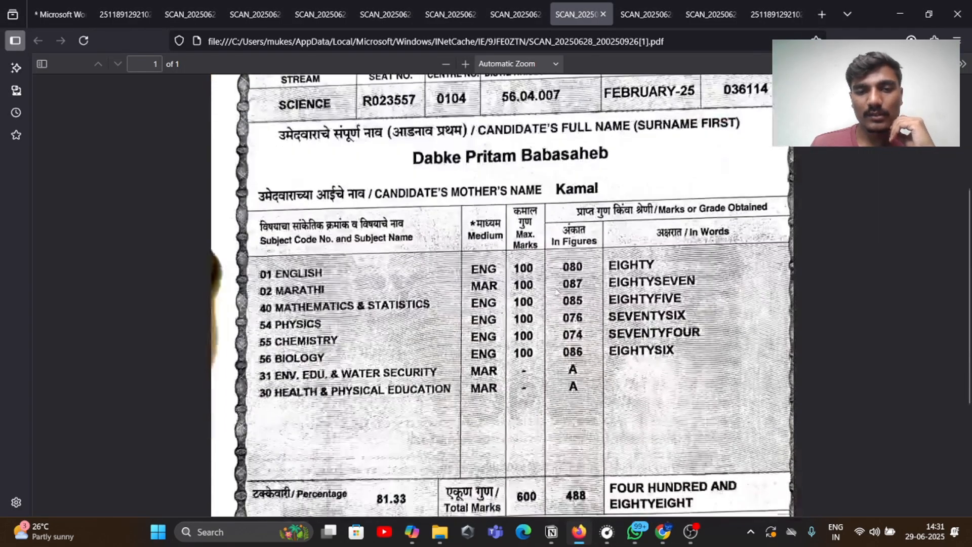
scroll(556, 290, "up", 2)
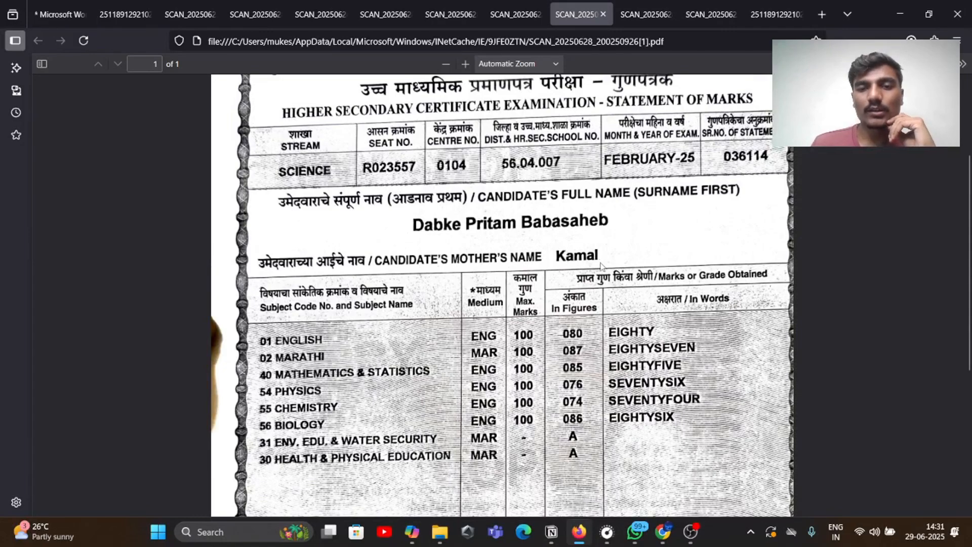
left_click(663, 531)
left_click(561, 213)
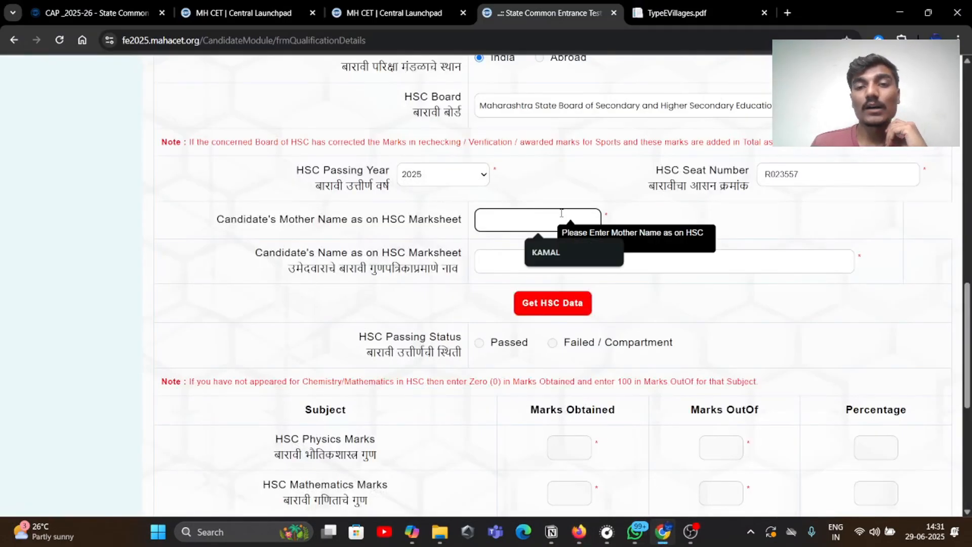
type("KA")
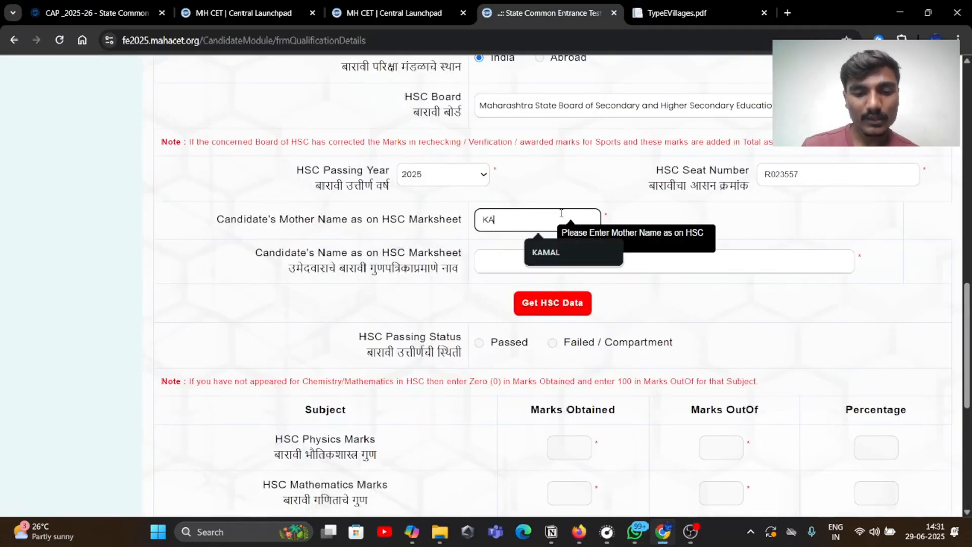
type("MAL")
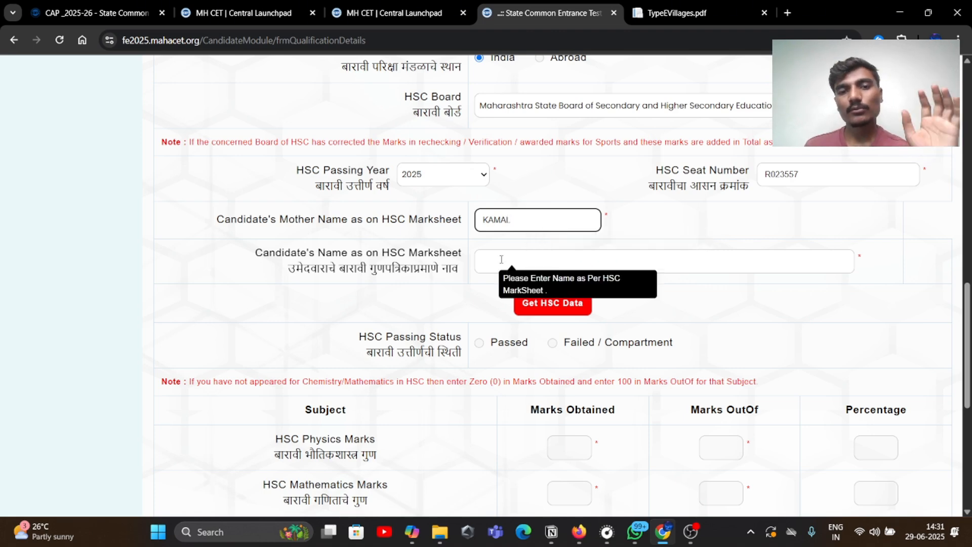
Enter the candidate's full name and fetch HSC data showing 488/600 (81.33%)
left_click(498, 254)
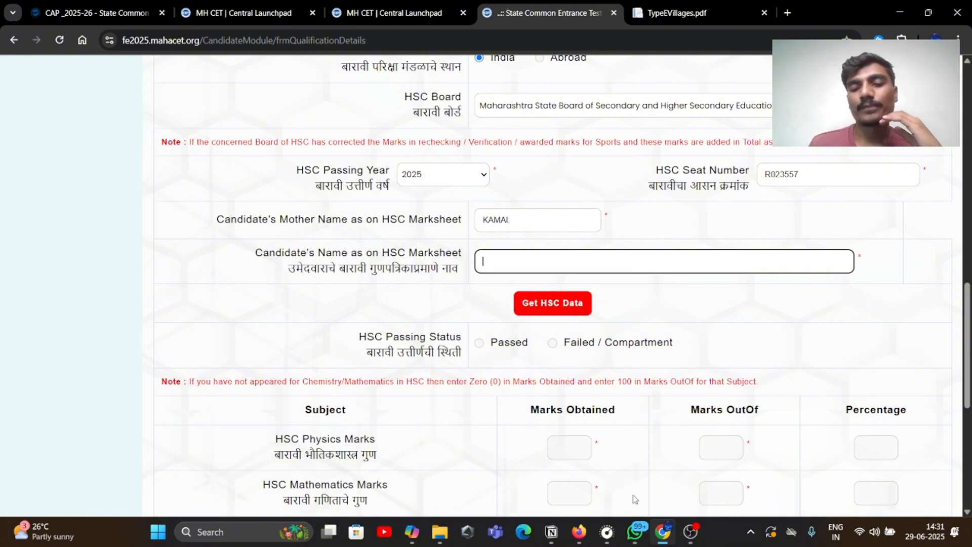
key("alt+Tab")
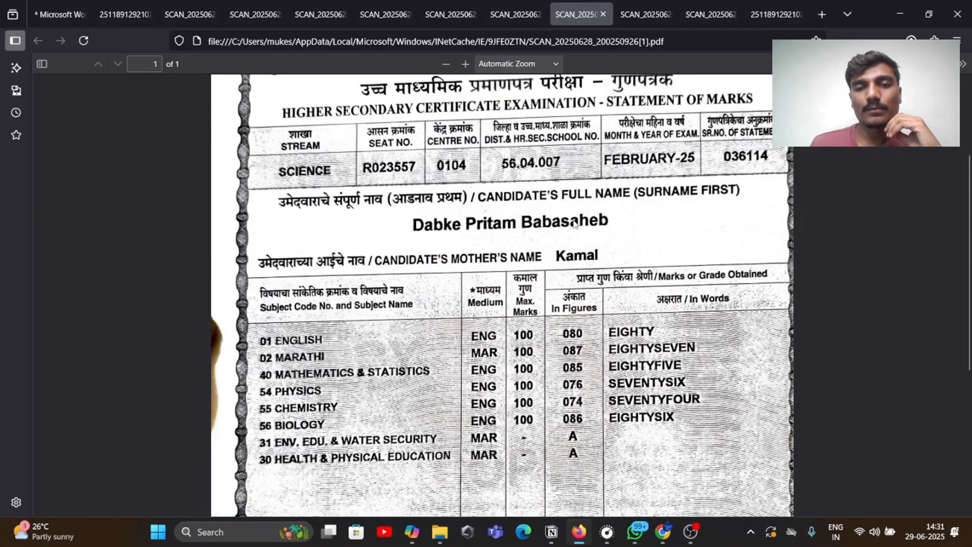
left_click(660, 532)
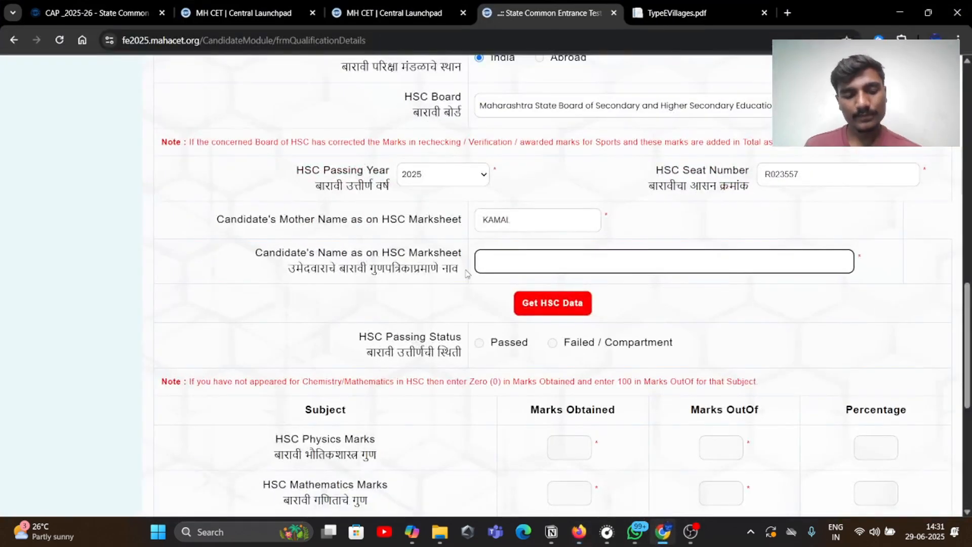
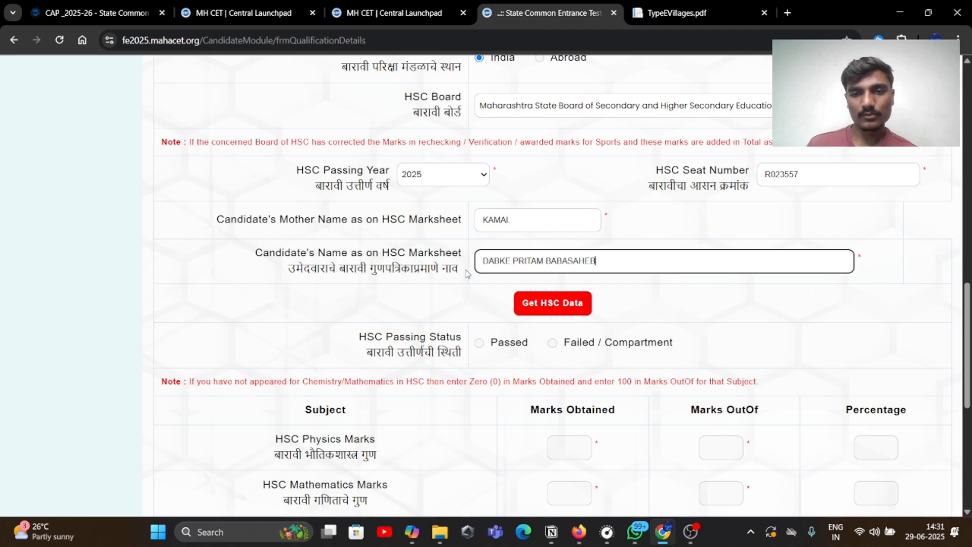
left_click(552, 304)
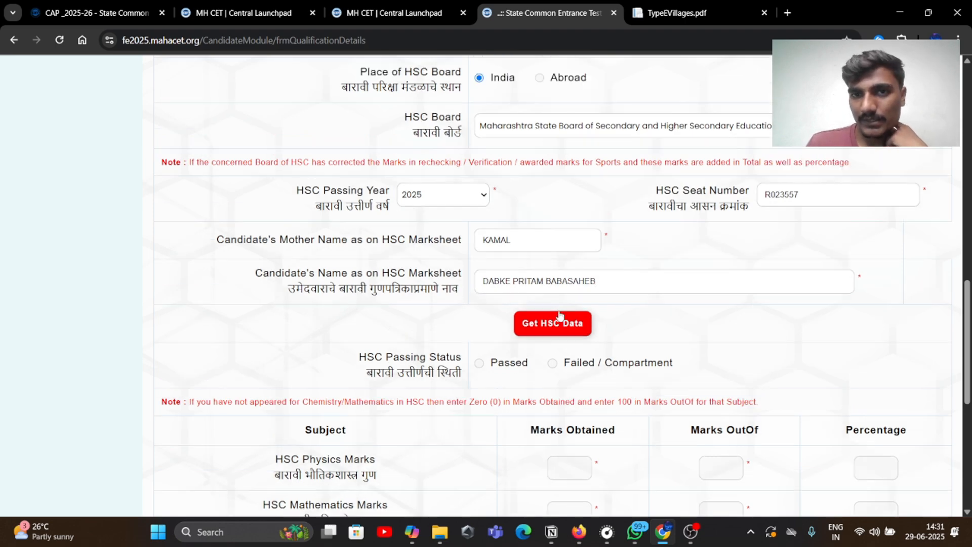
scroll(553, 303, "down", 3)
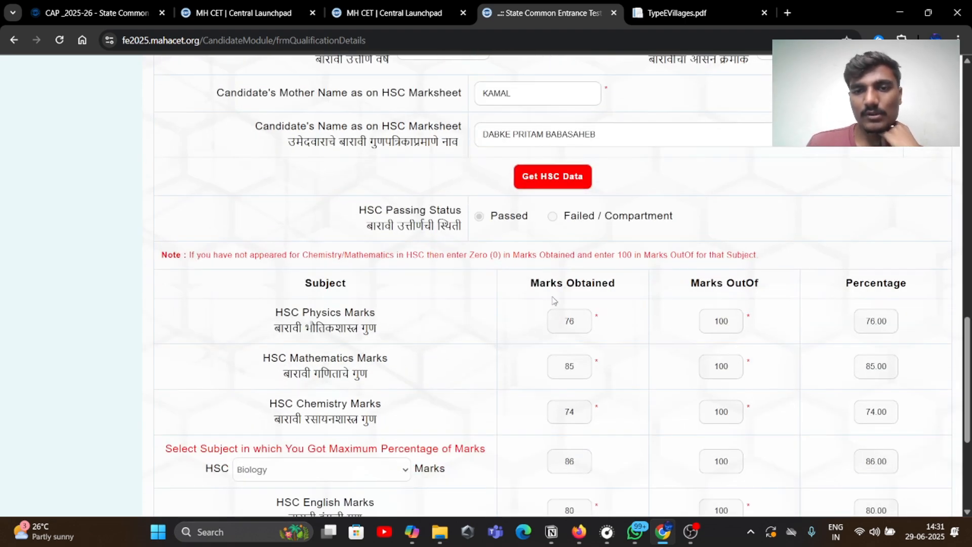
scroll(662, 369, "down", 4)
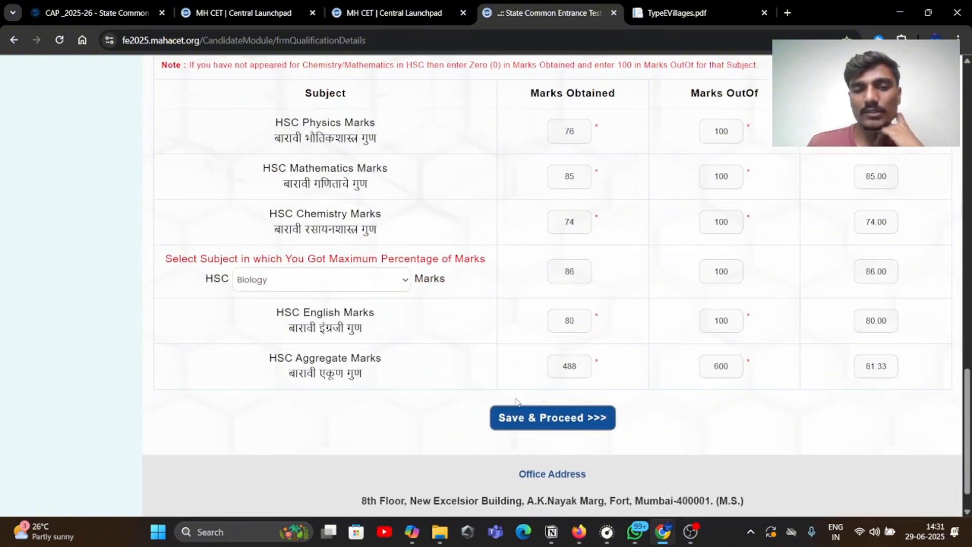
Save the qualification details, answer No for JEE (Main) 2025 and NEET 2025, and save
left_click(584, 417)
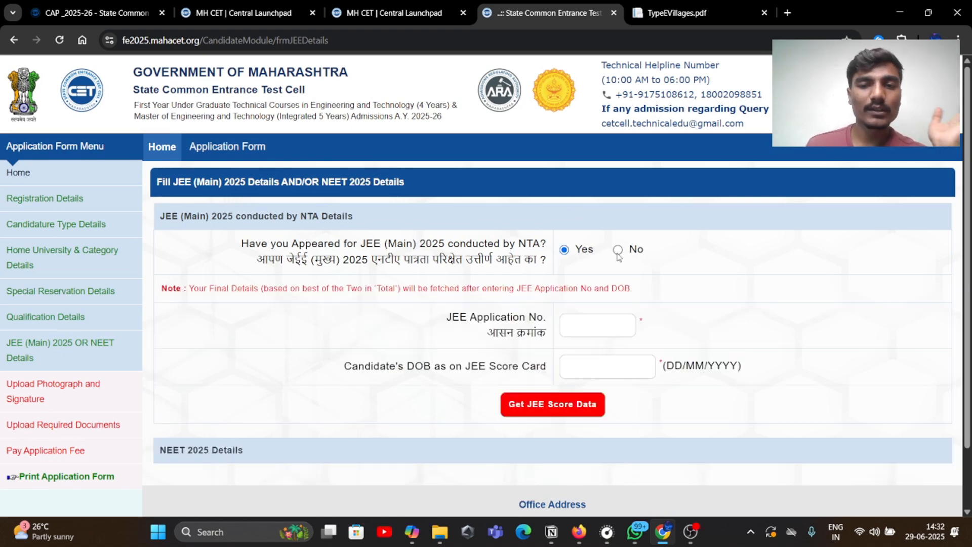
left_click(582, 327)
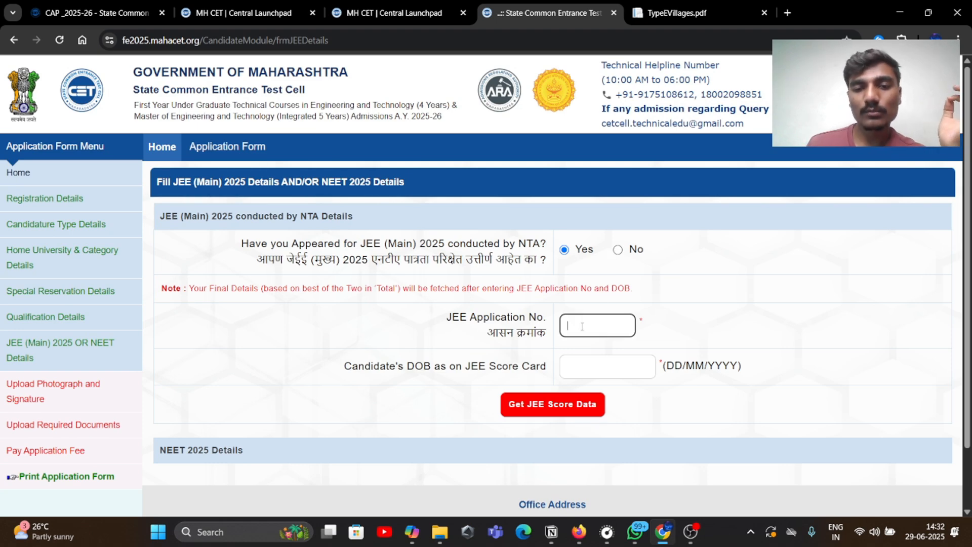
left_click(596, 358)
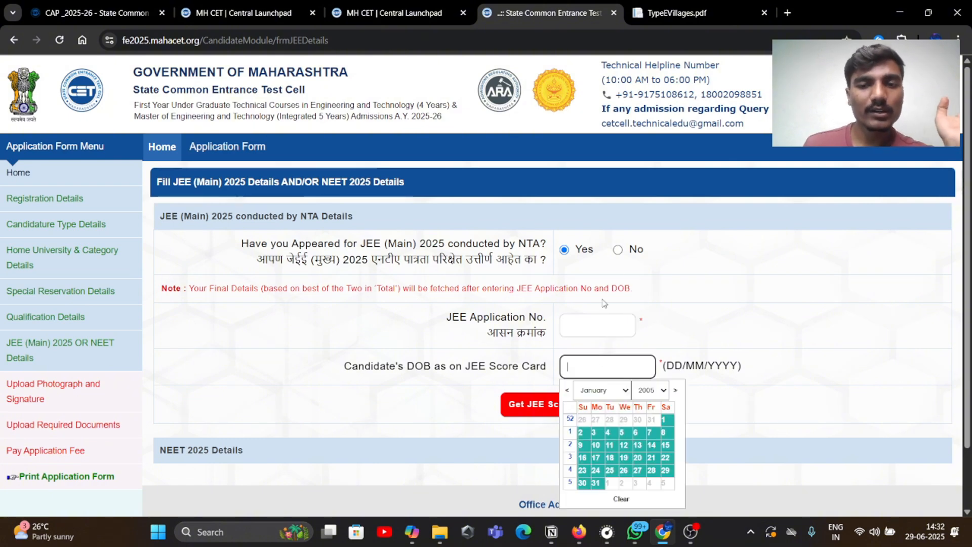
left_click(617, 256)
left_click(617, 253)
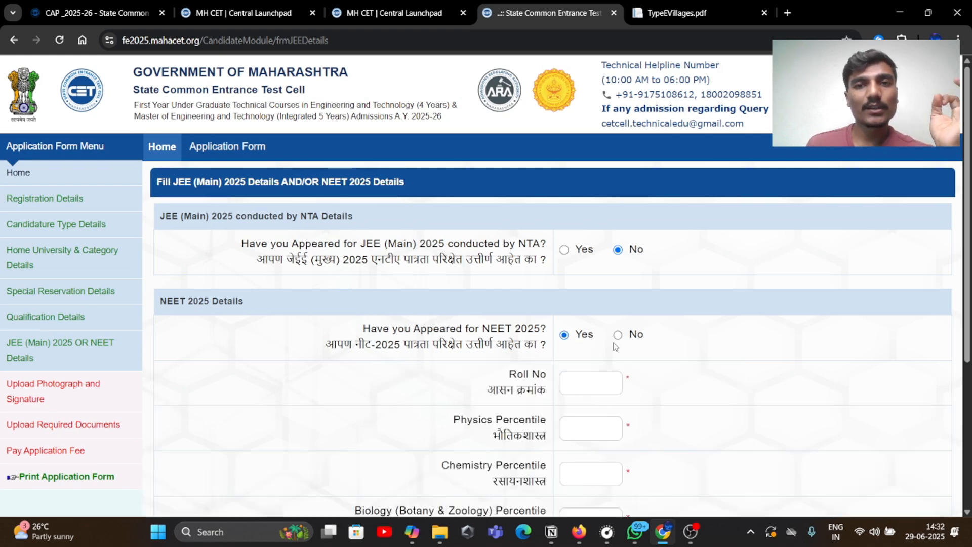
left_click(617, 334)
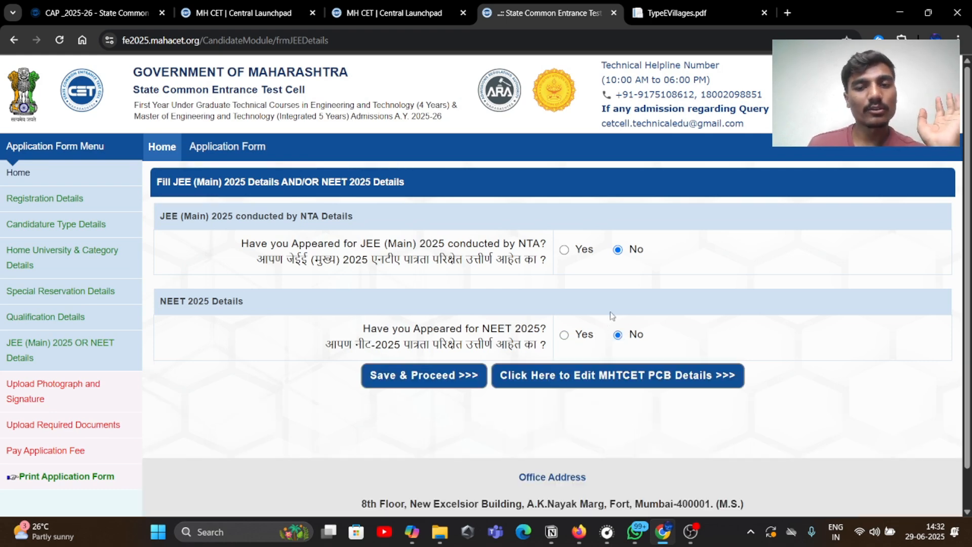
scroll(567, 311, "down", 1)
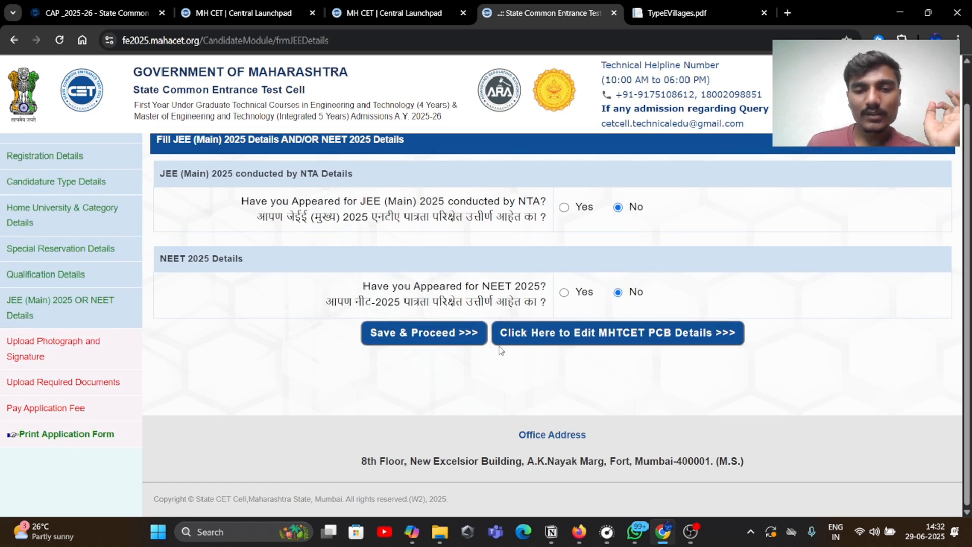
left_click(445, 336)
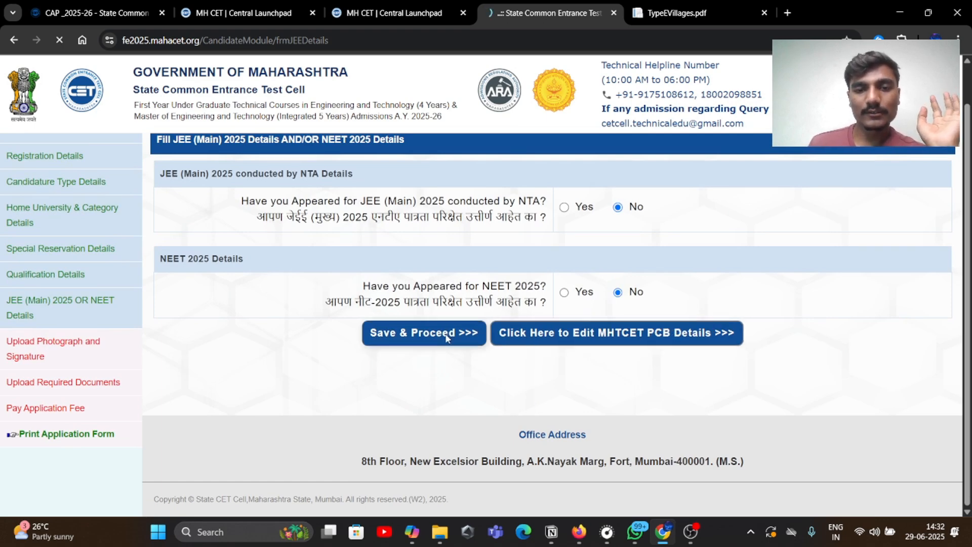
Upload the photograph using the 'imag' image from Downloads
scroll(446, 336, "down", 1)
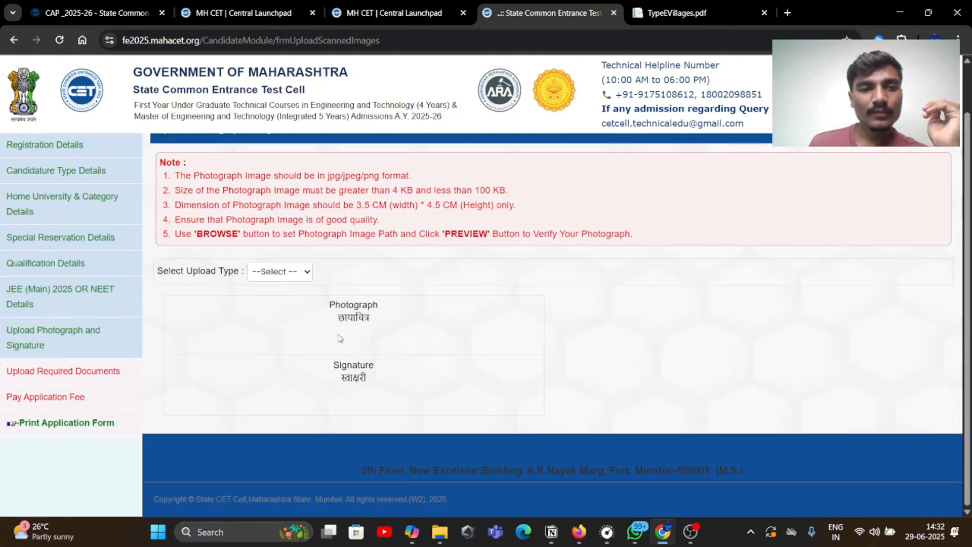
scroll(334, 314, "up", 1)
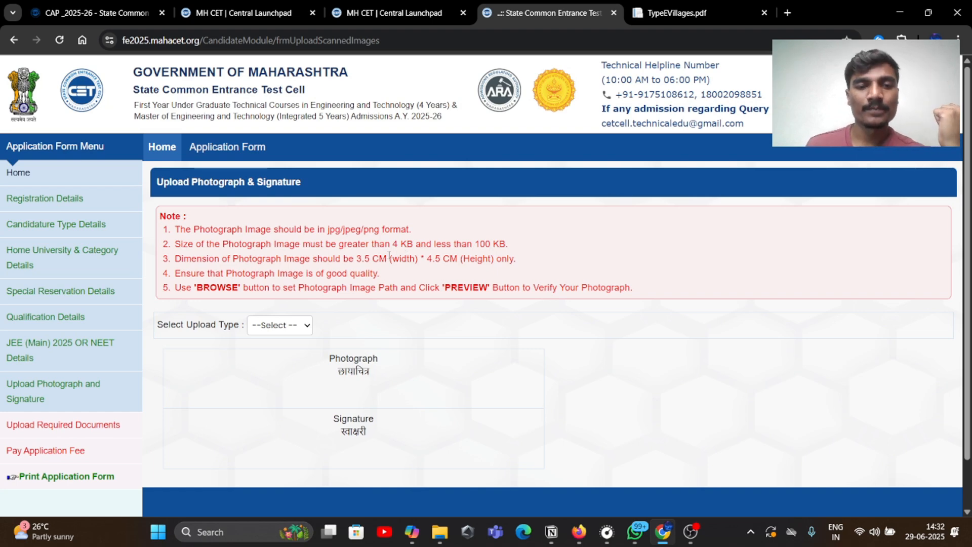
left_click_drag(362, 260, 407, 261)
left_click(403, 278)
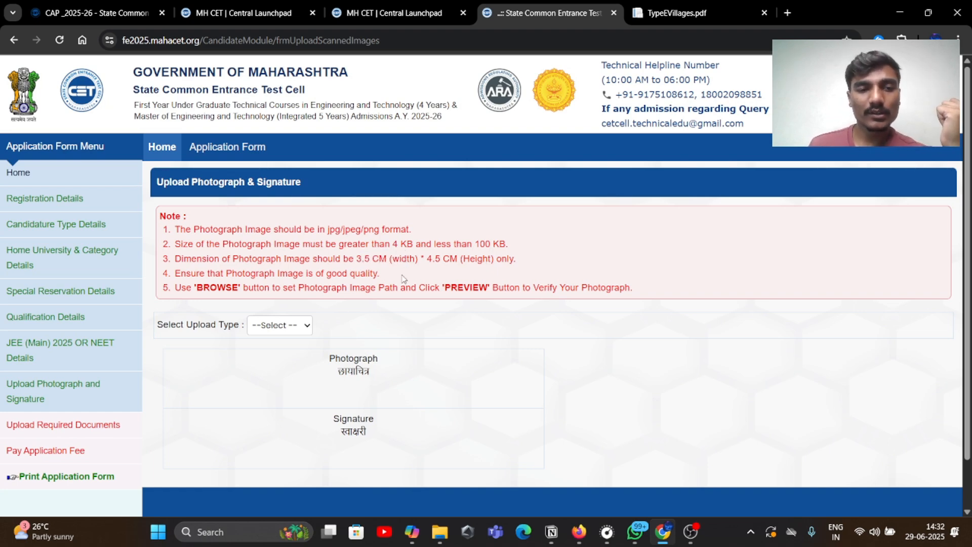
left_click(296, 327)
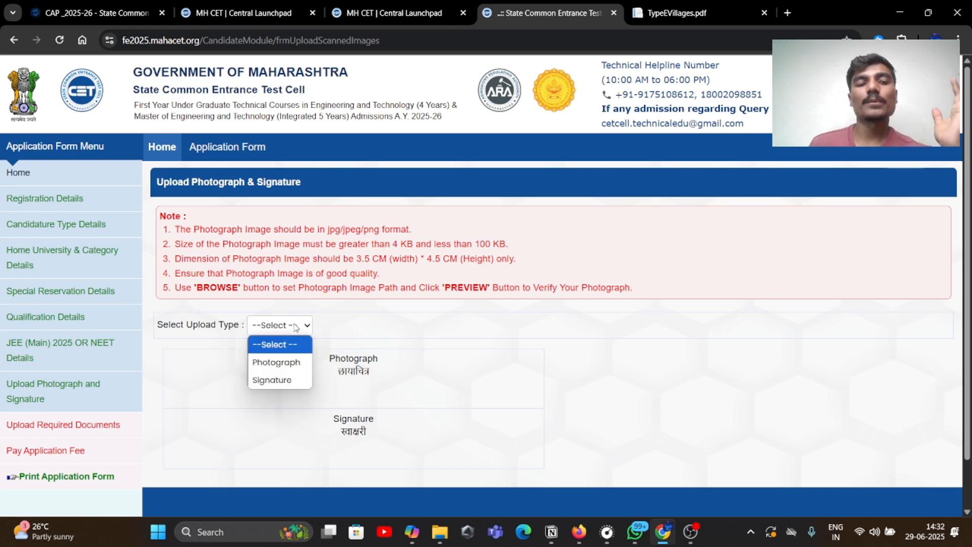
left_click(276, 361)
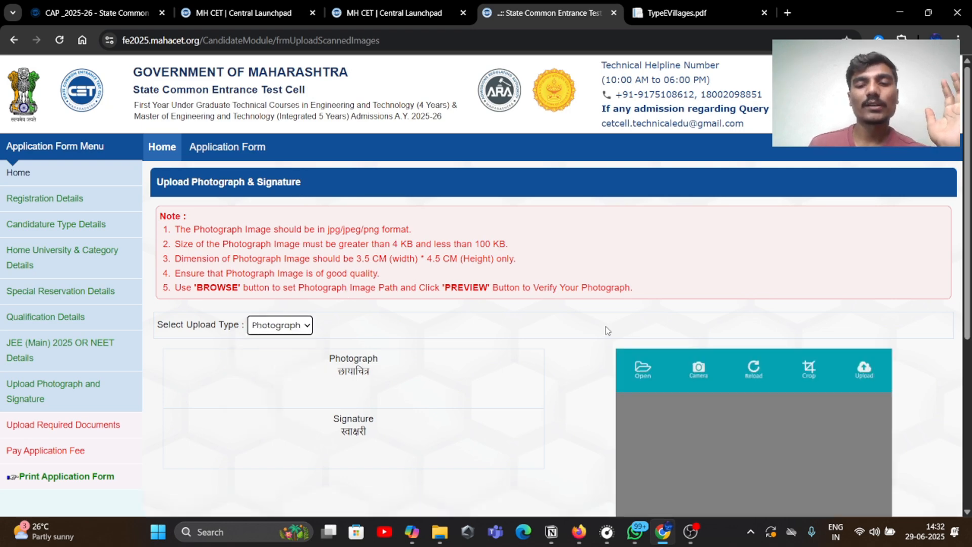
scroll(534, 264, "down", 5)
scroll(686, 317, "up", 4)
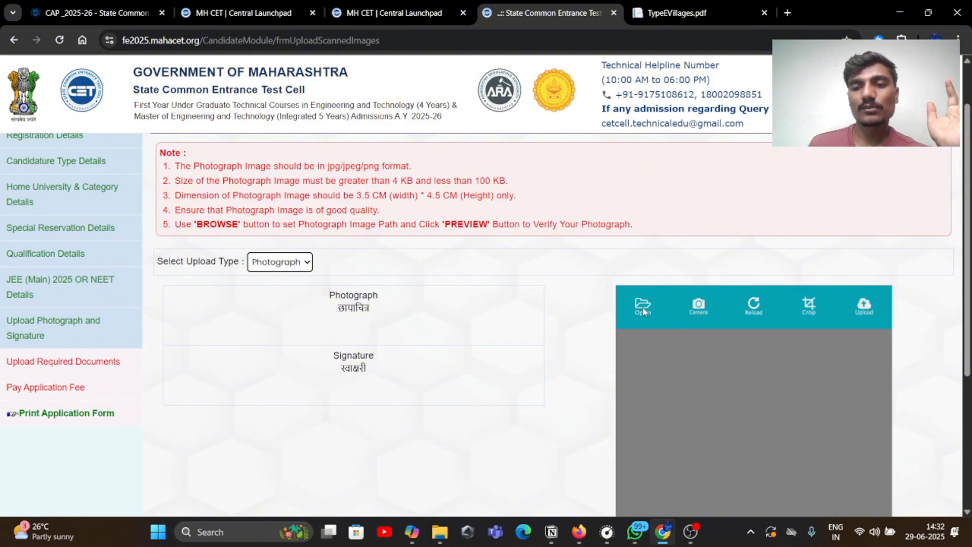
left_click(642, 305)
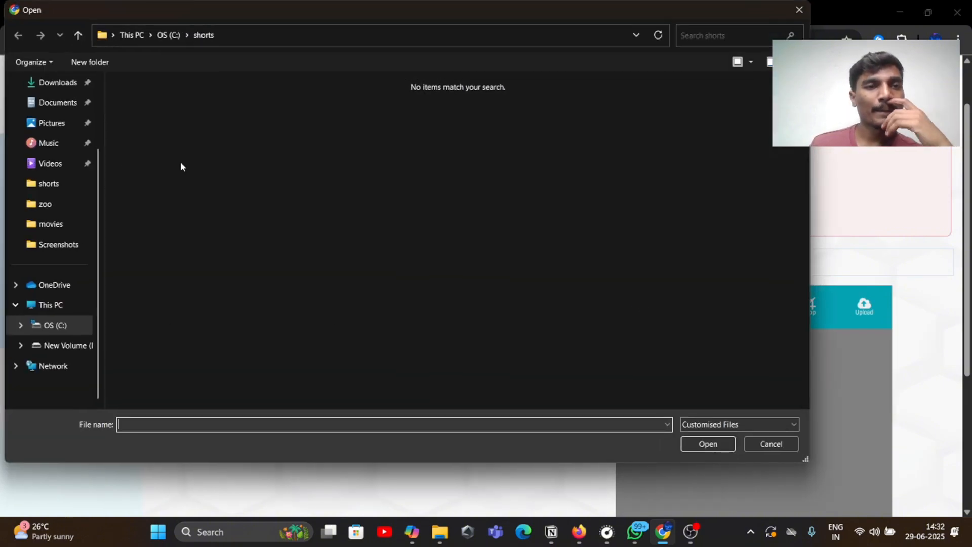
left_click(67, 105)
left_click(57, 82)
left_click(496, 133)
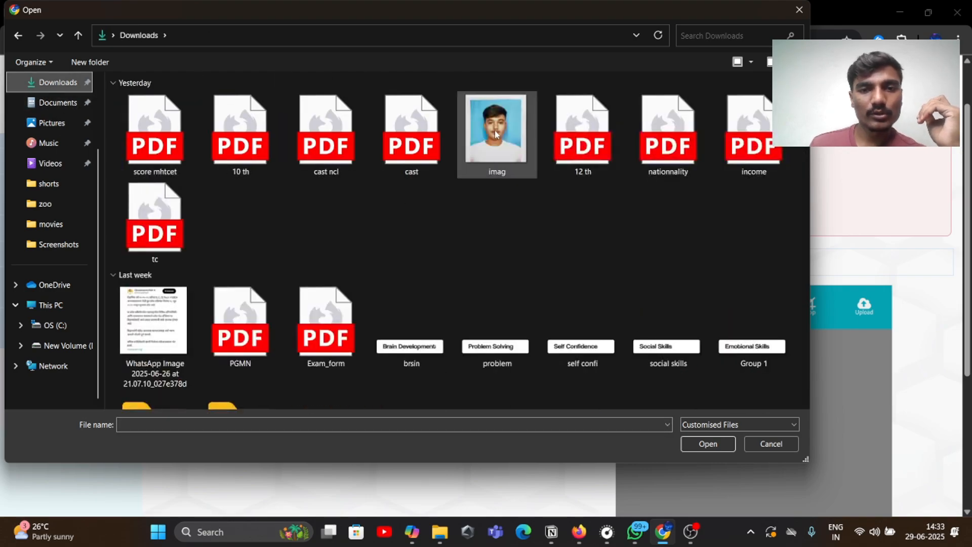
left_click(708, 443)
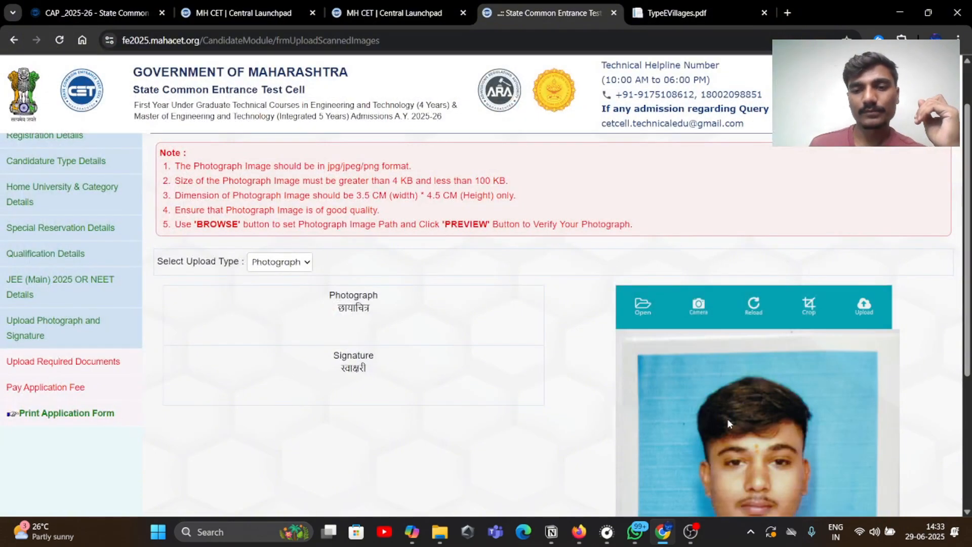
scroll(726, 418, "down", 5)
scroll(734, 393, "up", 4)
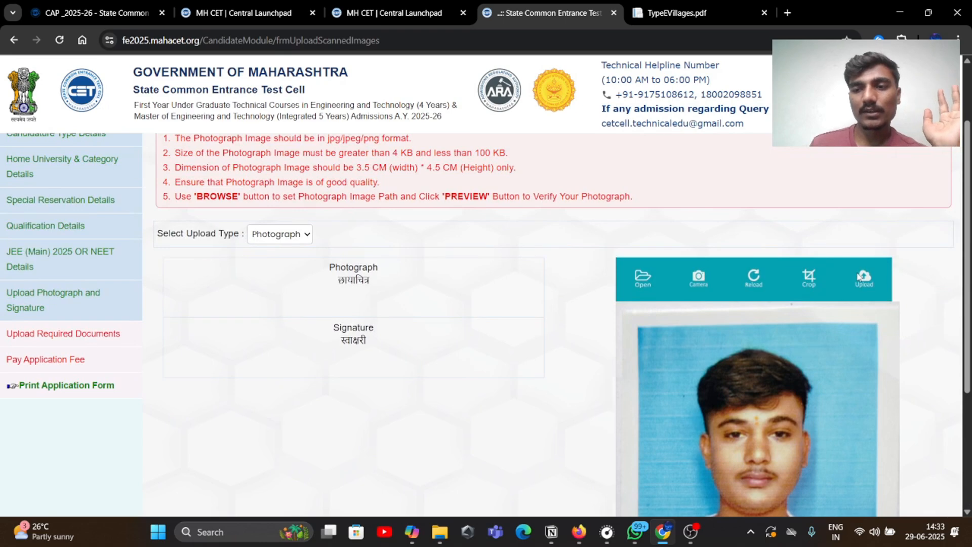
left_click(858, 276)
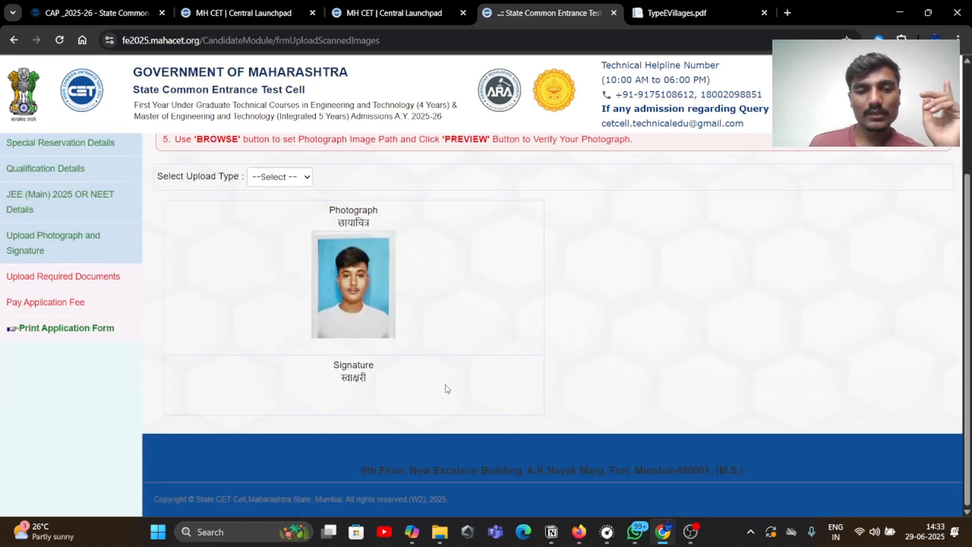
Upload the signature image, then save photo and signature and continue
left_click(280, 183)
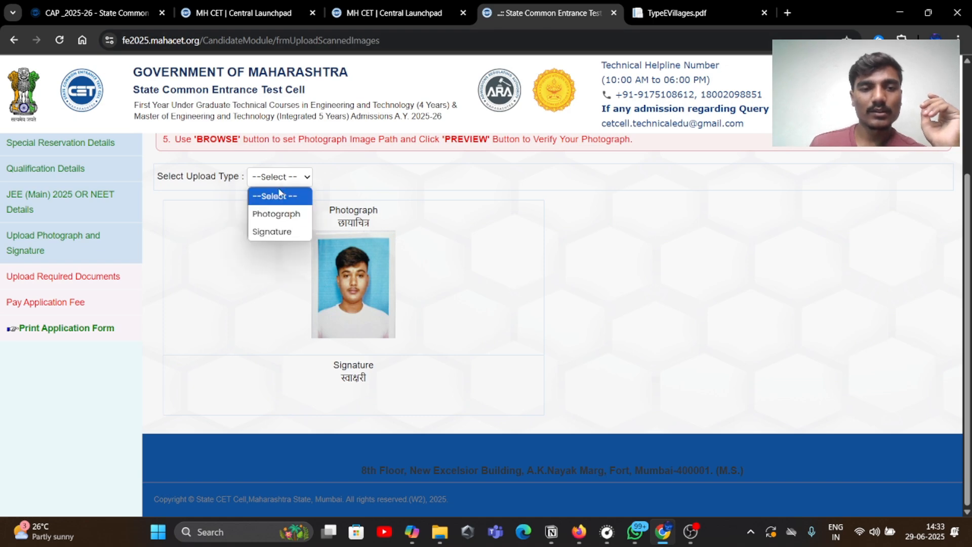
left_click(281, 231)
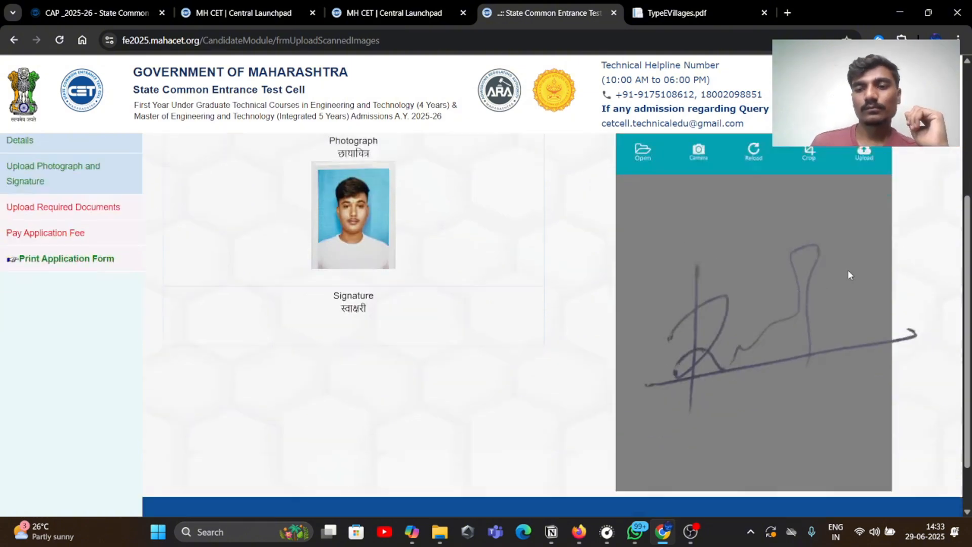
scroll(745, 330, "down", 1)
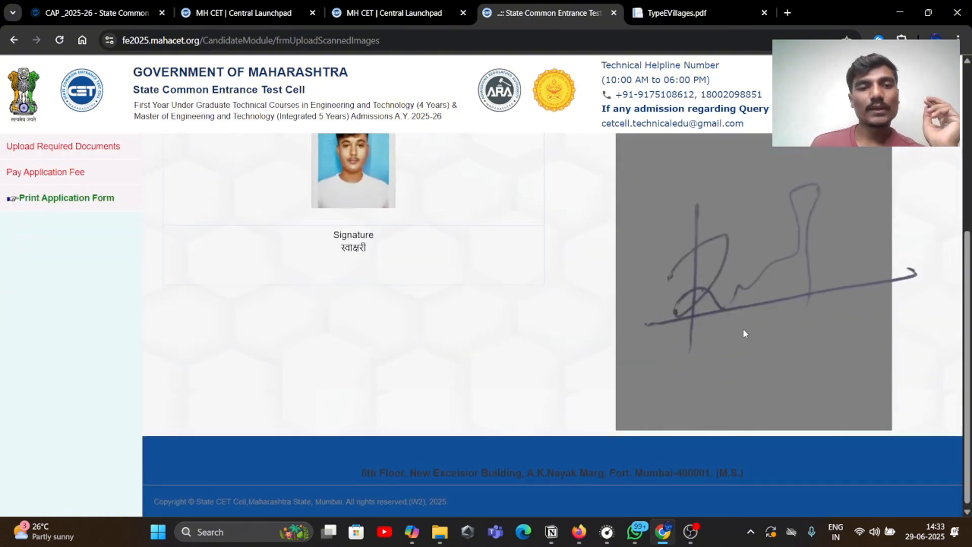
scroll(830, 336, "up", 3)
left_click(865, 281)
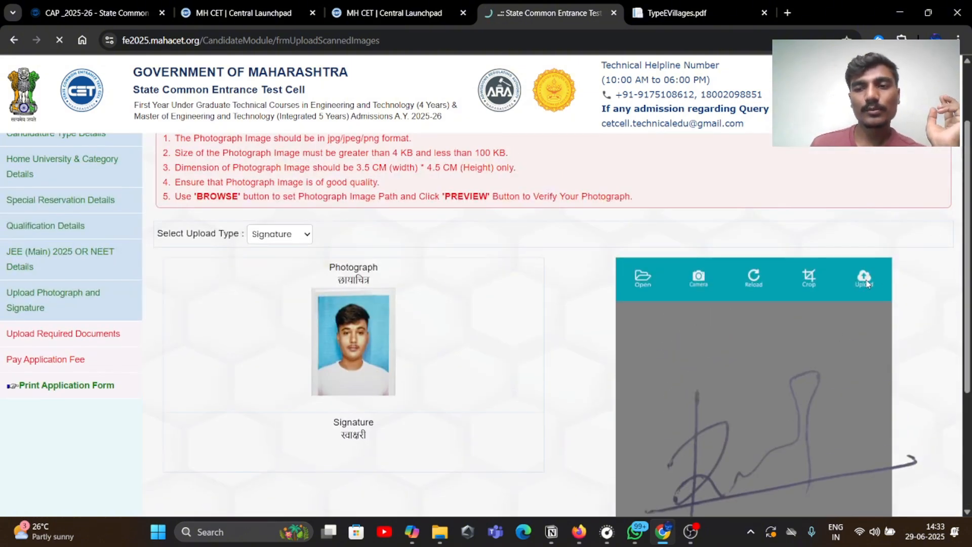
scroll(636, 371, "down", 4)
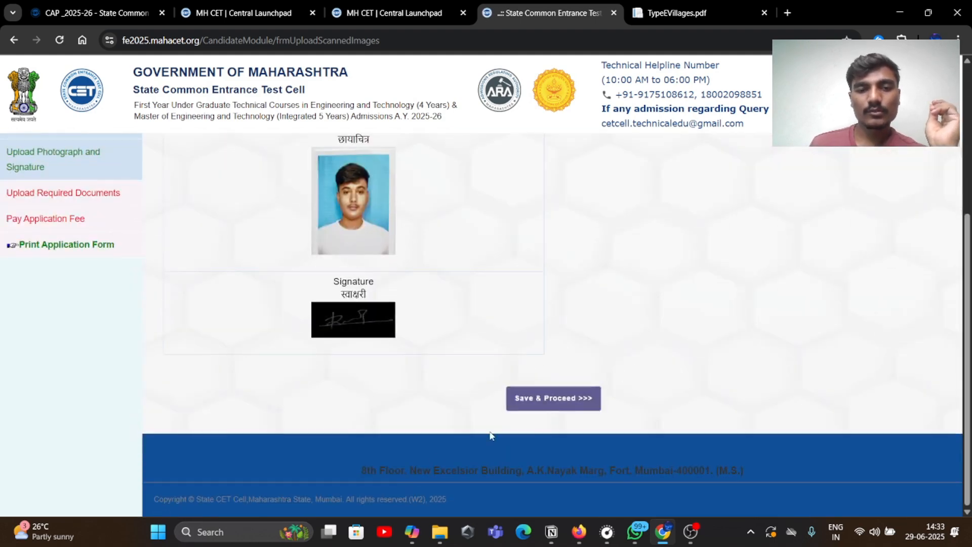
left_click(536, 404)
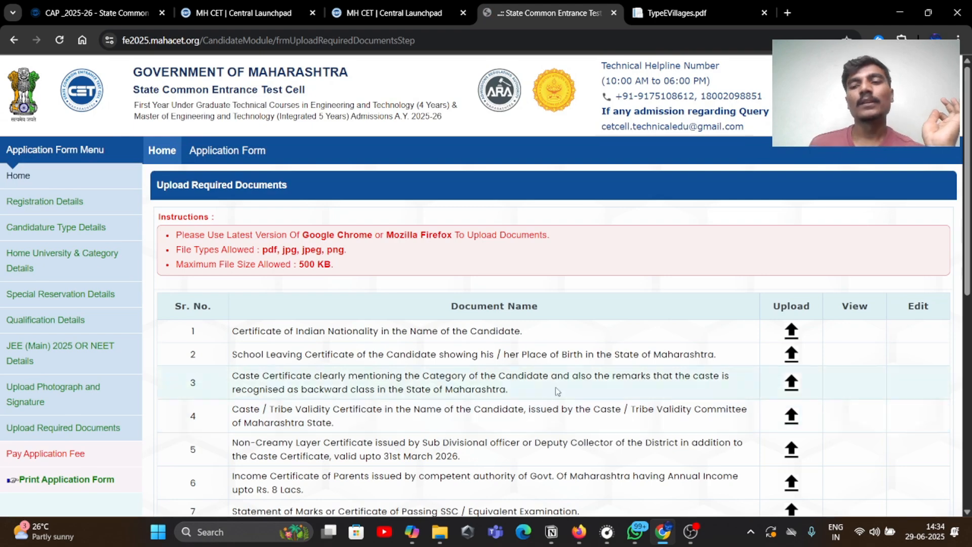
Scroll through the Upload Required Documents list, nationality through income certificates, checking each row
scroll(557, 391, "down", 3)
scroll(632, 355, "up", 1)
scroll(664, 332, "down", 2)
scroll(665, 332, "up", 3)
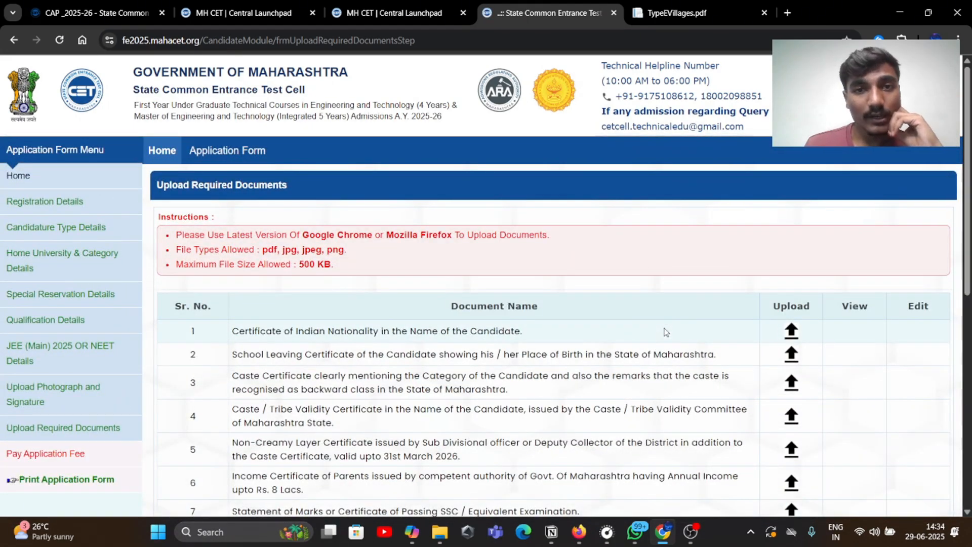
scroll(612, 356, "down", 4)
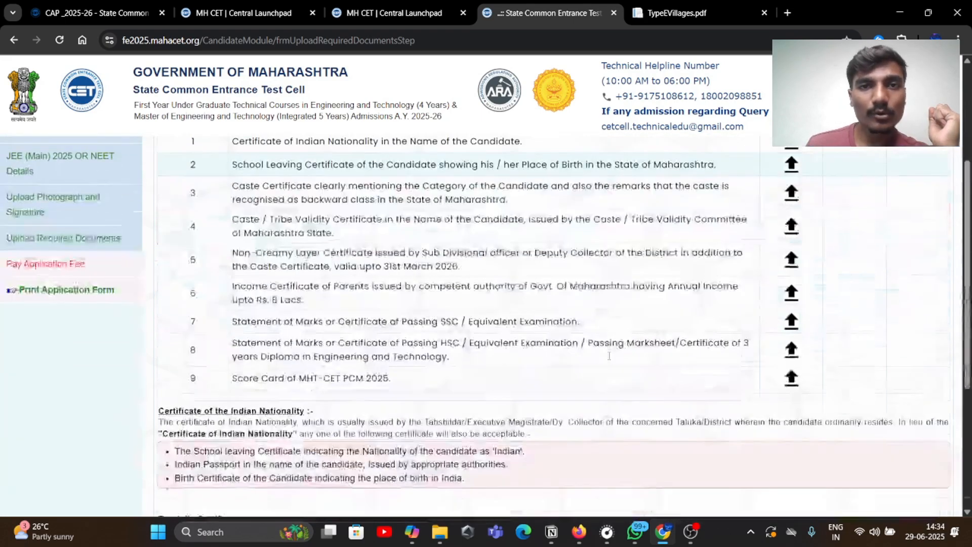
scroll(456, 278, "up", 4)
scroll(352, 223, "down", 2)
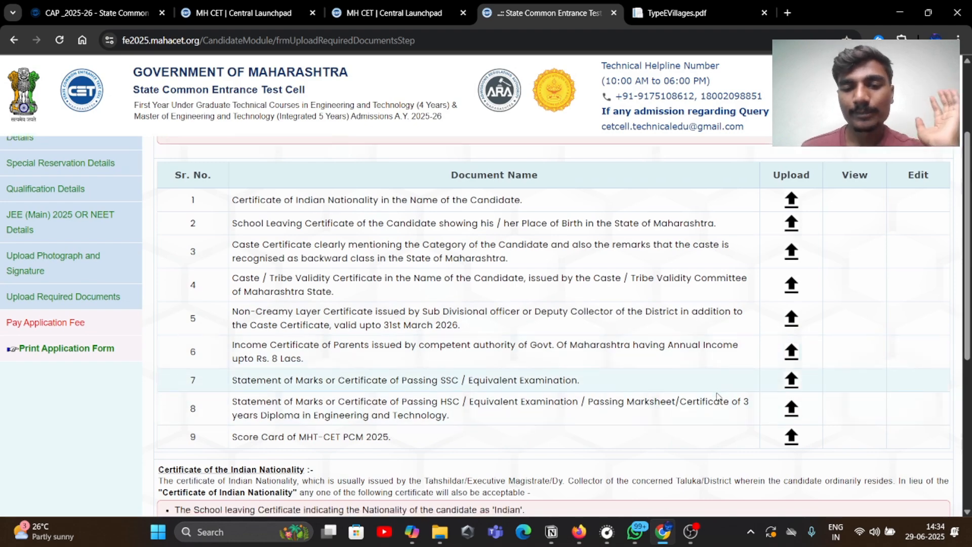
scroll(810, 354, "up", 1)
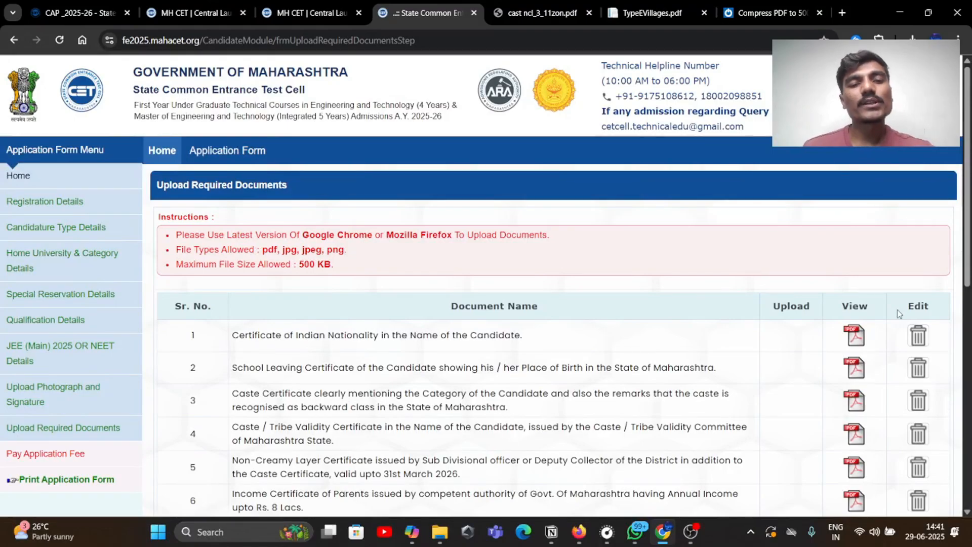
Save the uploaded documents and continue to the fee page showing 800/- paid
scroll(897, 309, "down", 12)
scroll(782, 243, "up", 8)
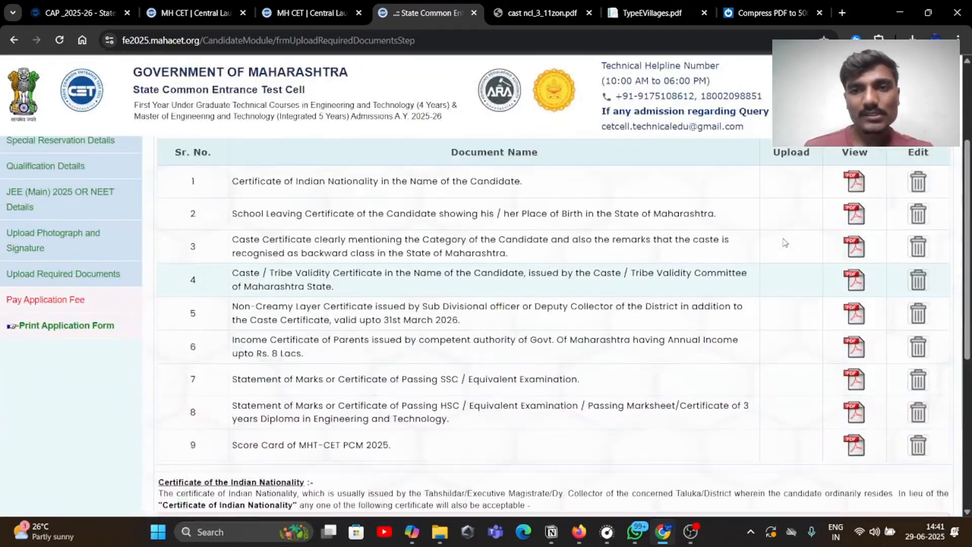
scroll(783, 242, "up", 2)
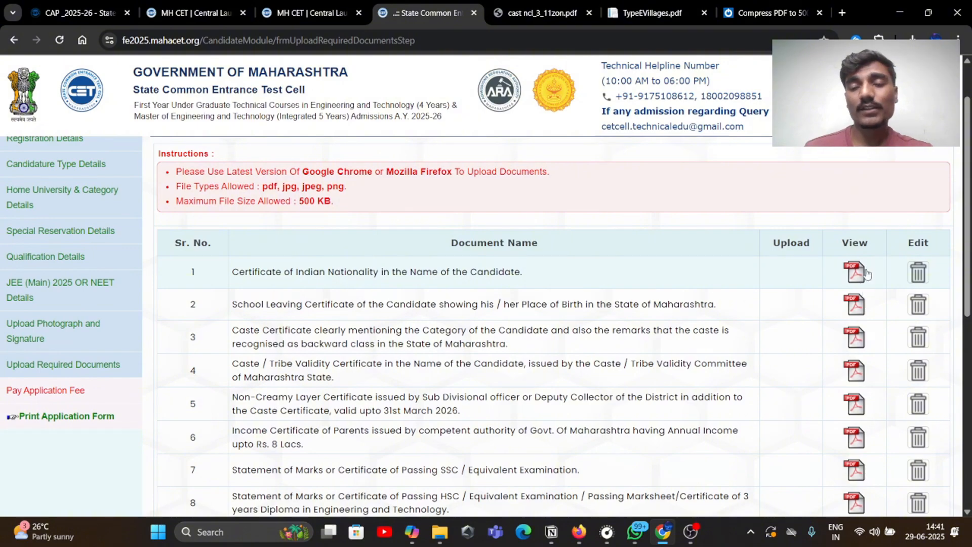
scroll(866, 273, "down", 8)
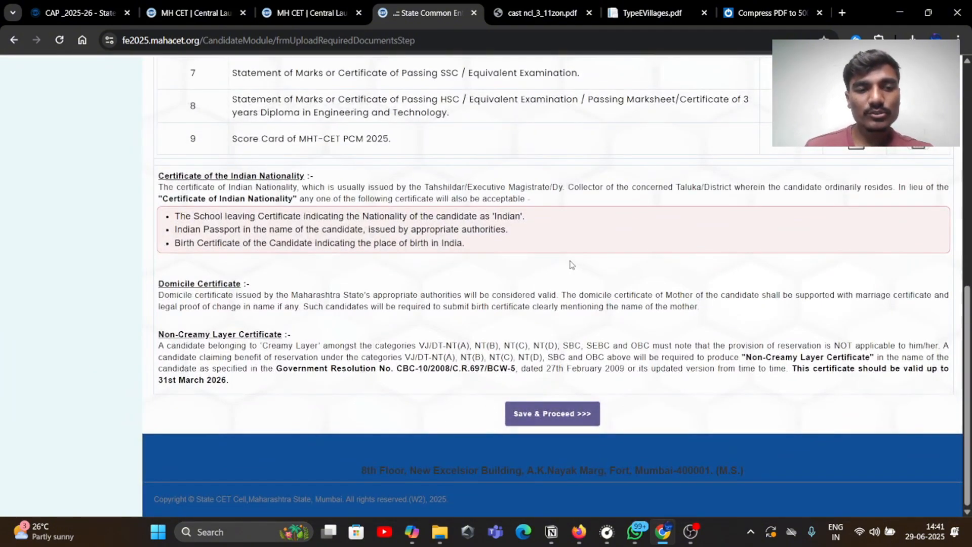
left_click(543, 420)
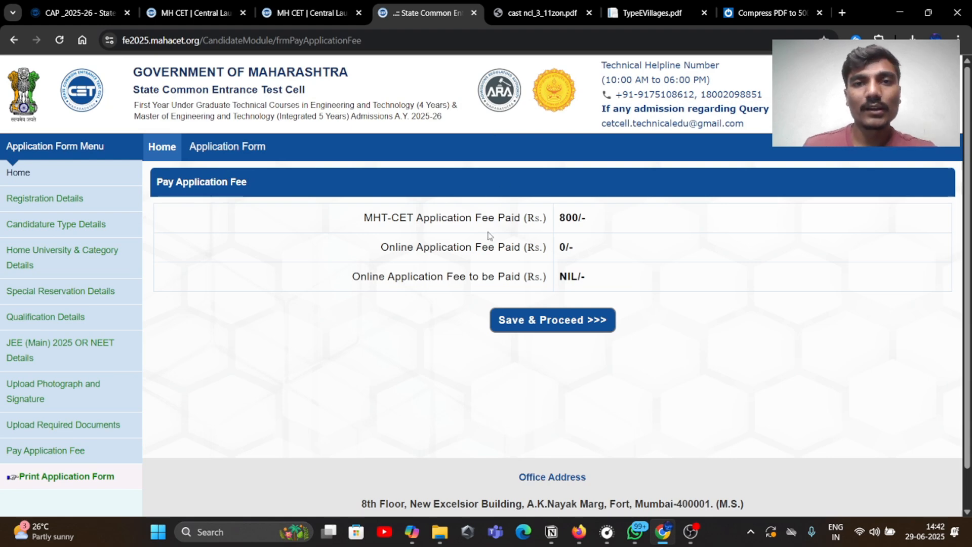
left_click(565, 324)
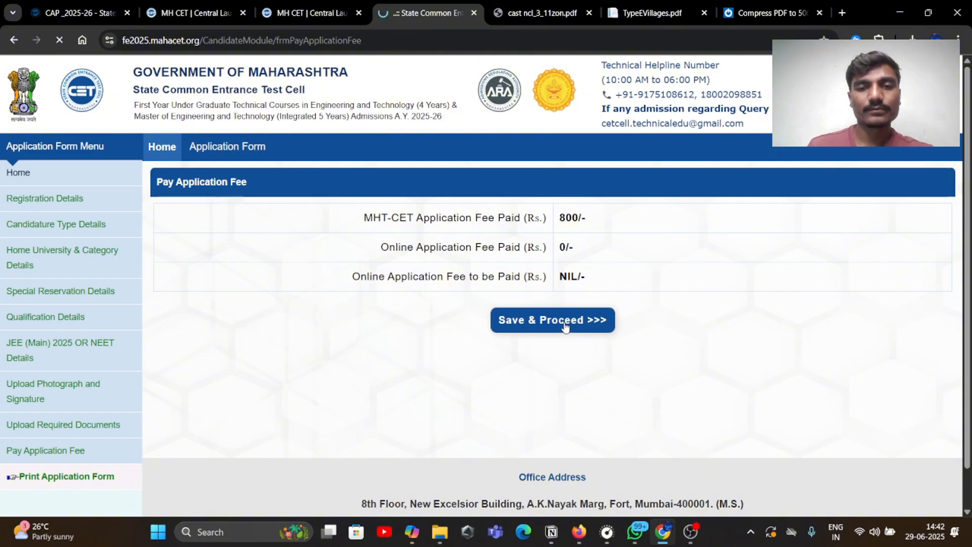
scroll(565, 326, "down", 5)
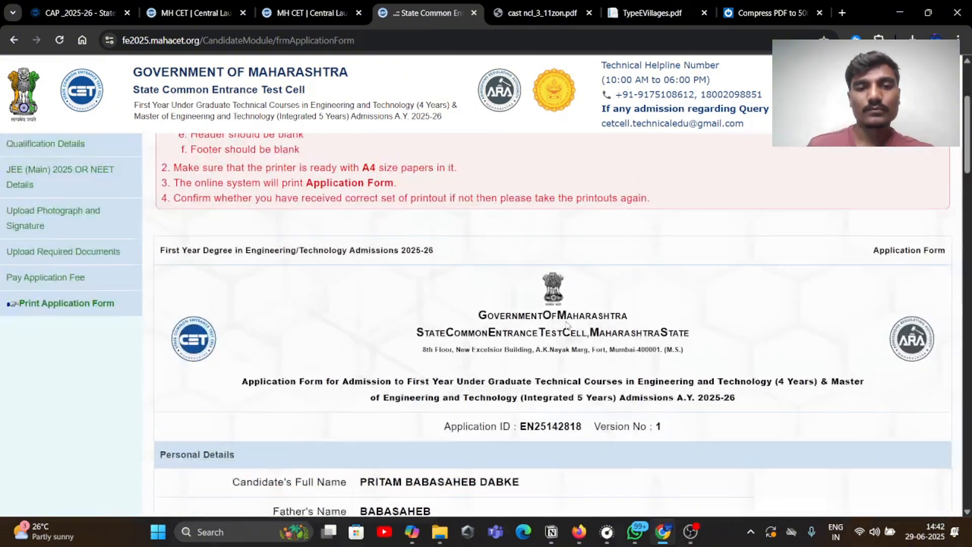
scroll(567, 325, "up", 5)
scroll(569, 324, "down", 9)
scroll(571, 324, "down", 20)
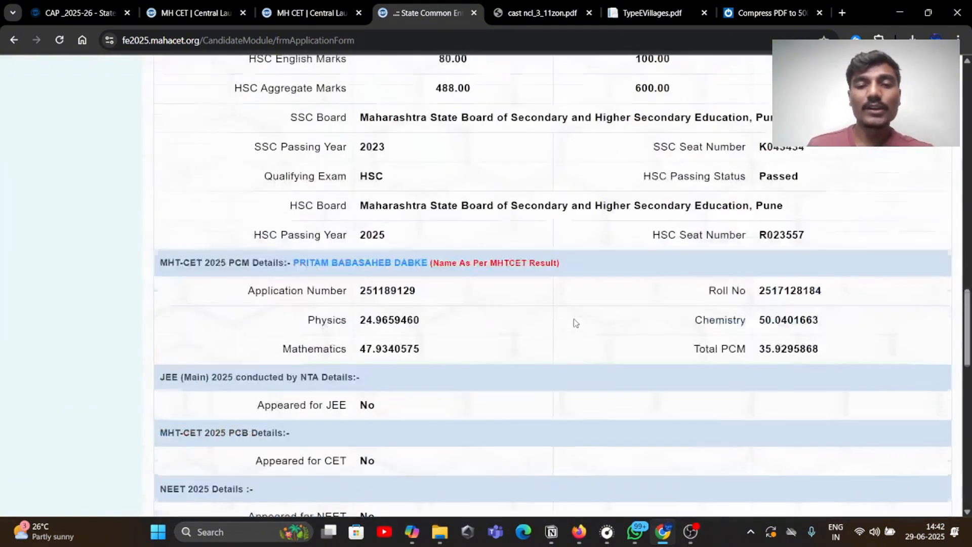
scroll(578, 317, "up", 2)
scroll(578, 318, "down", 4)
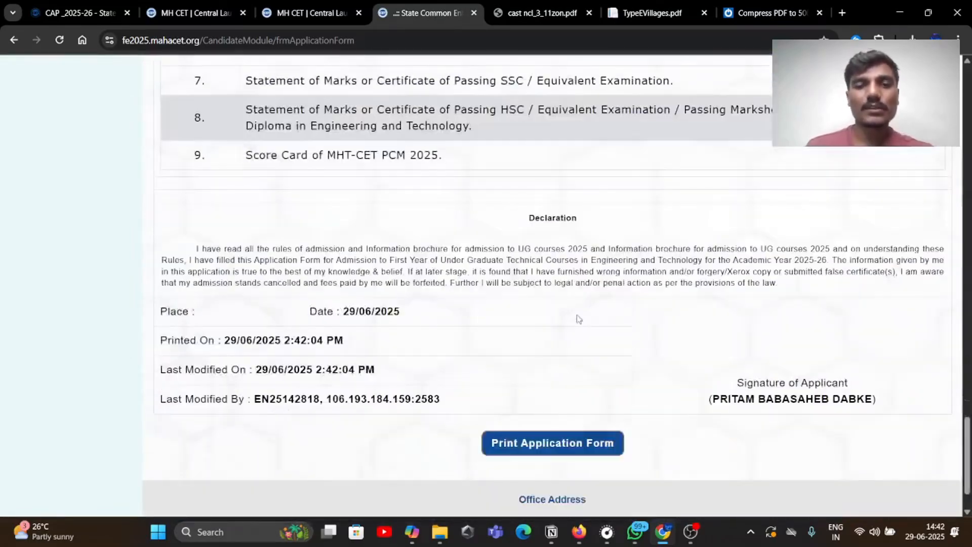
scroll(578, 319, "up", 6)
scroll(577, 320, "up", 20)
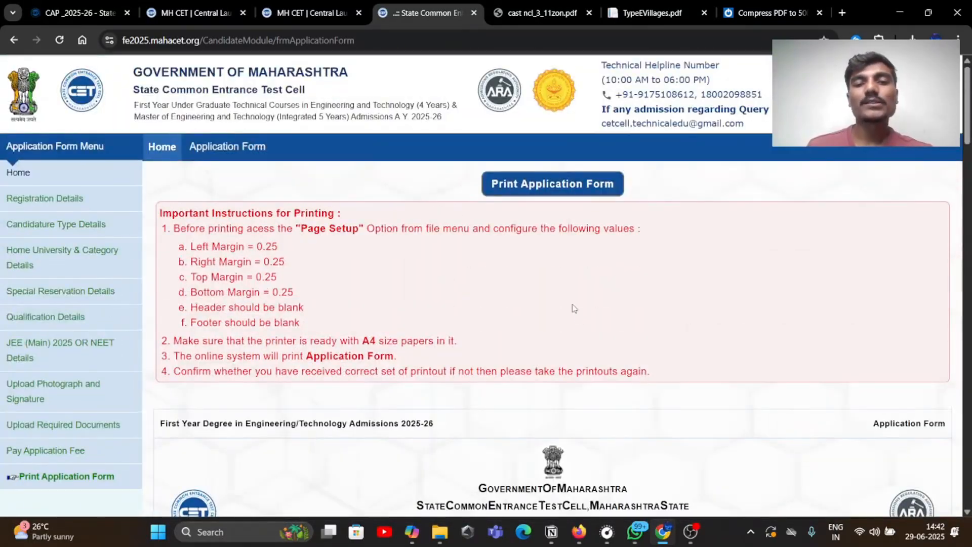
Save the application form as a PDF in Downloads and close the print window
left_click(568, 187)
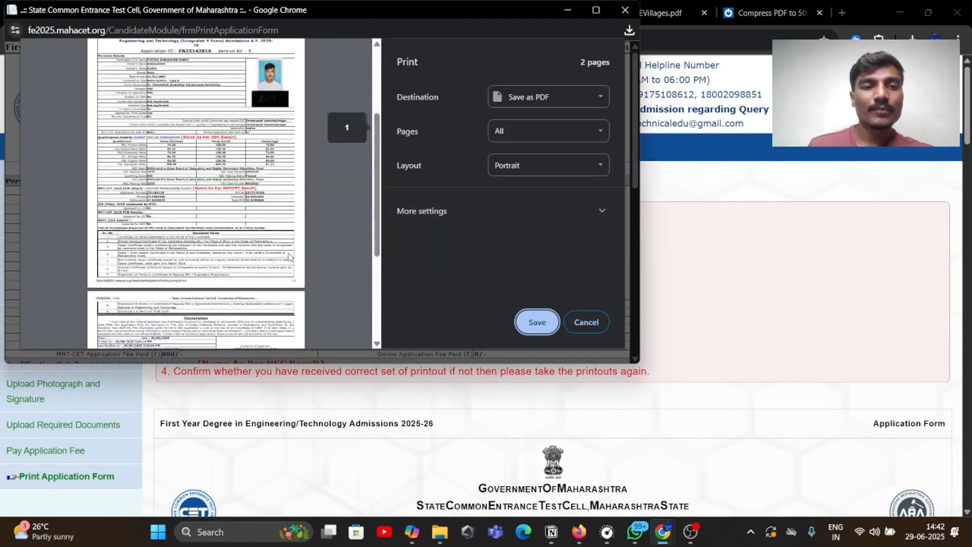
left_click(526, 323)
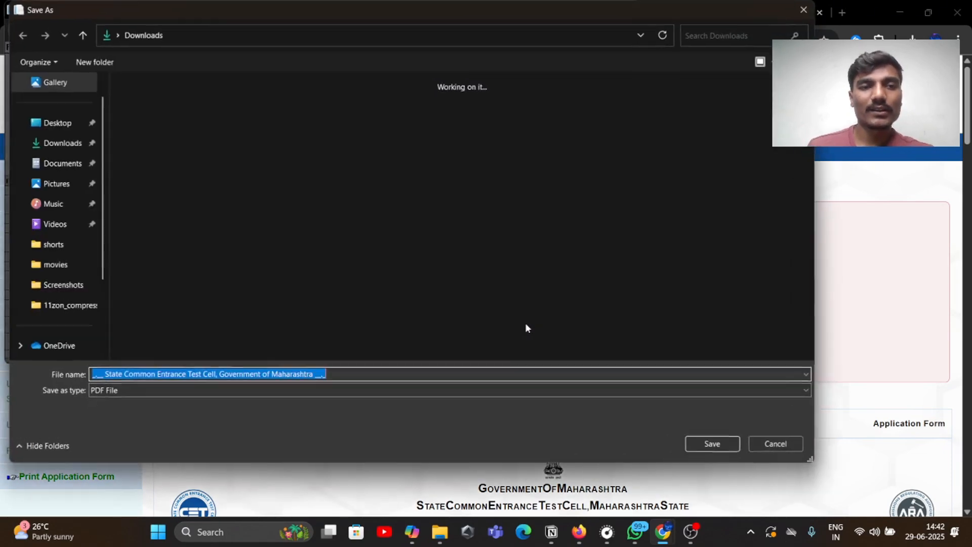
left_click(708, 442)
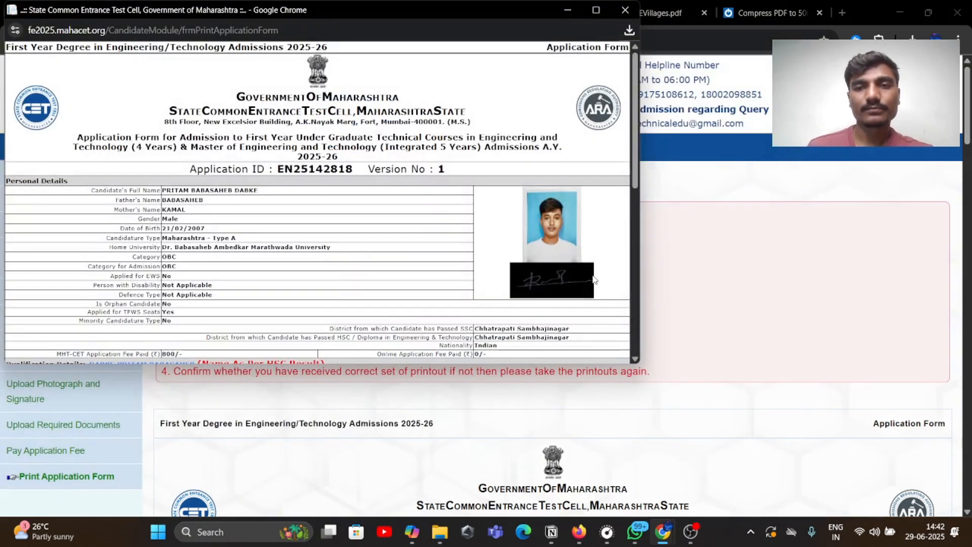
scroll(575, 264, "down", 7)
scroll(577, 248, "up", 6)
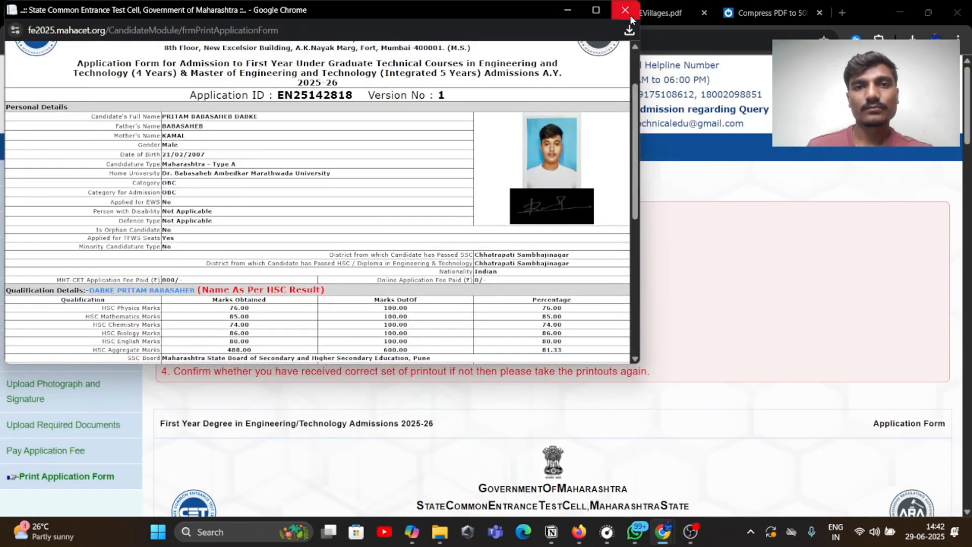
left_click(625, 10)
scroll(666, 219, "down", 6)
scroll(666, 220, "down", 15)
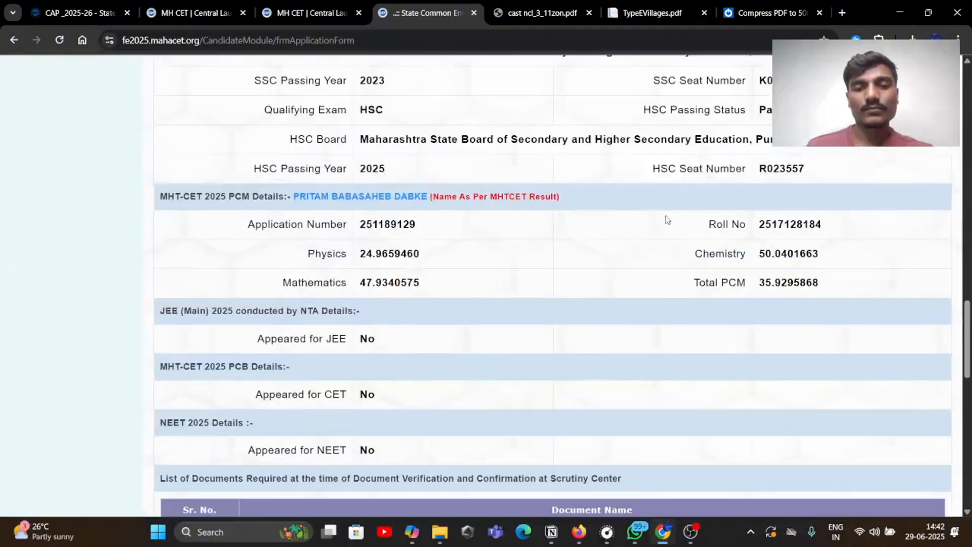
scroll(549, 287, "up", 20)
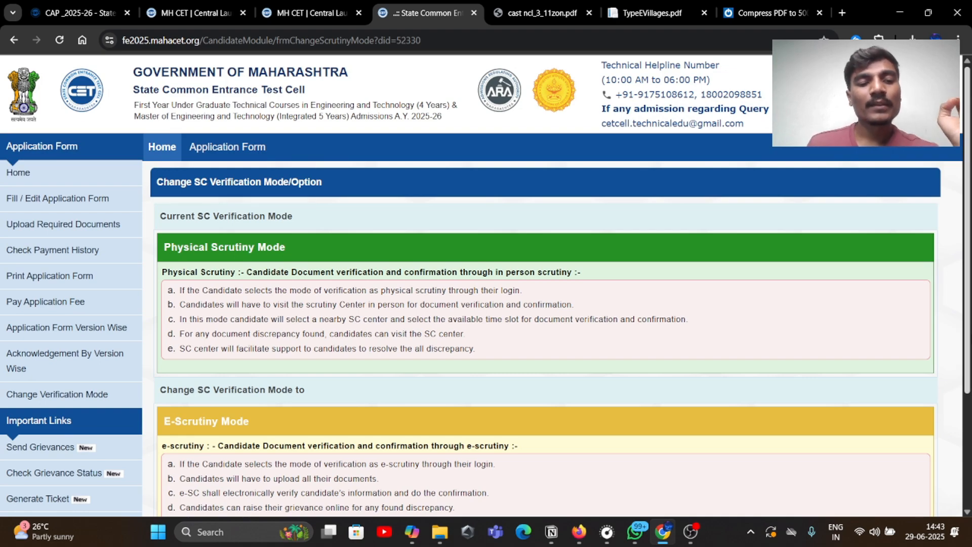
Switch document verification to E-Scrutiny mode, confirm the change, and begin entering the OTP
scroll(669, 366, "down", 3)
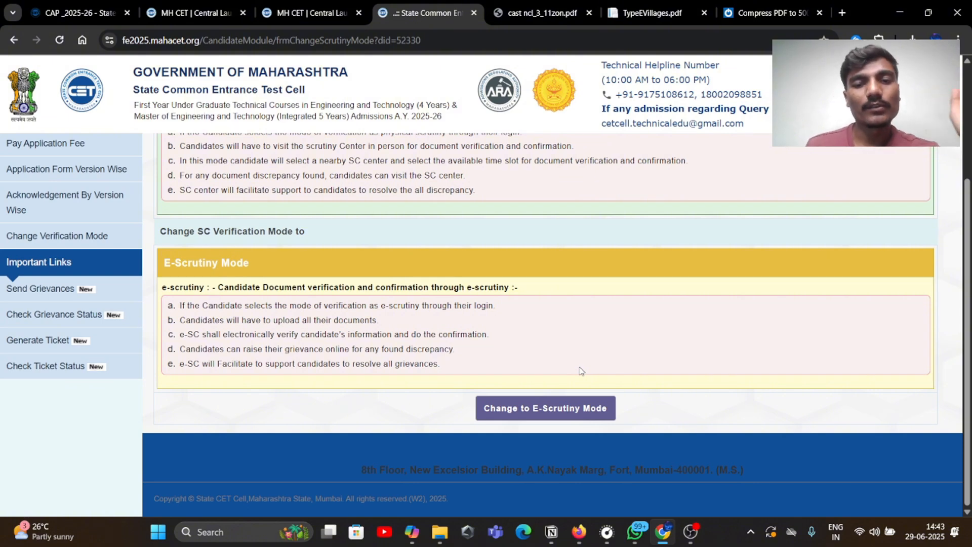
scroll(512, 350, "up", 3)
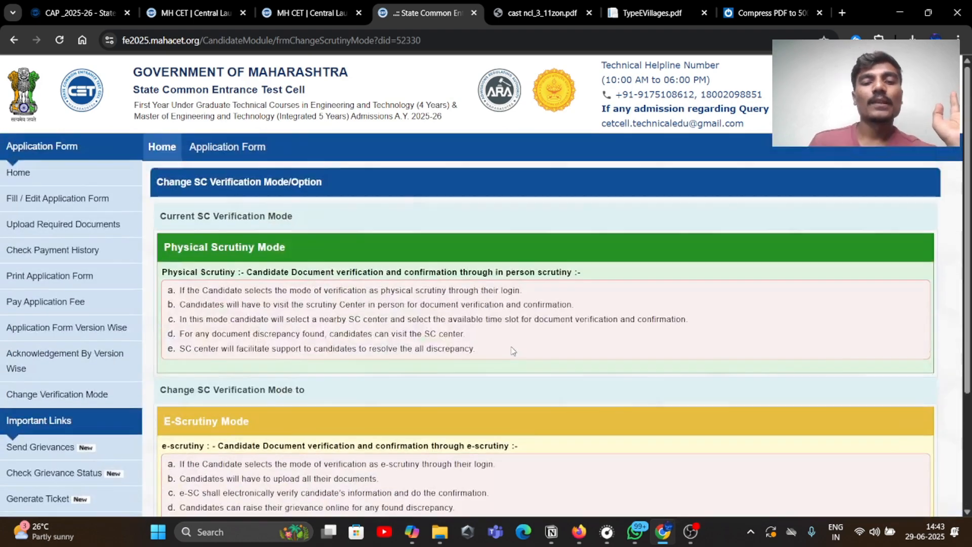
scroll(429, 319, "down", 3)
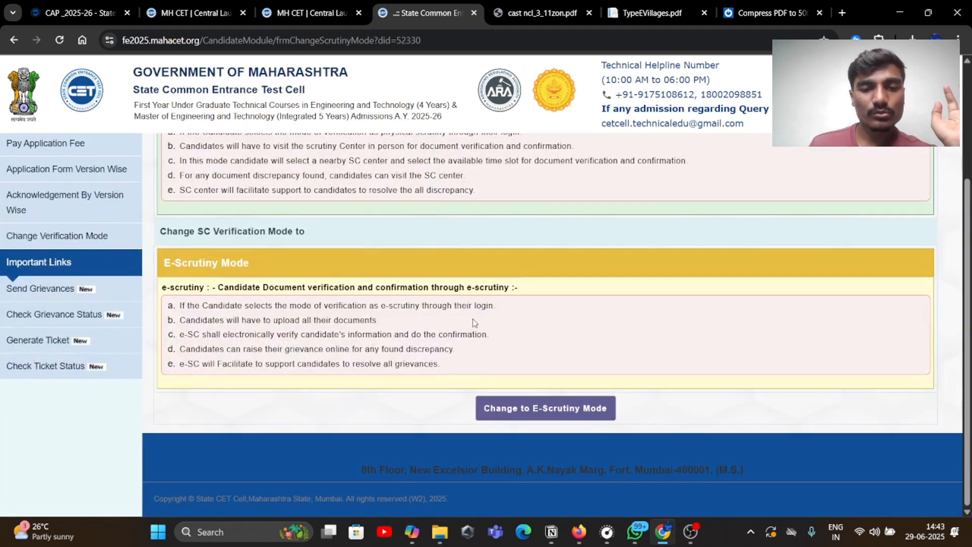
left_click(530, 411)
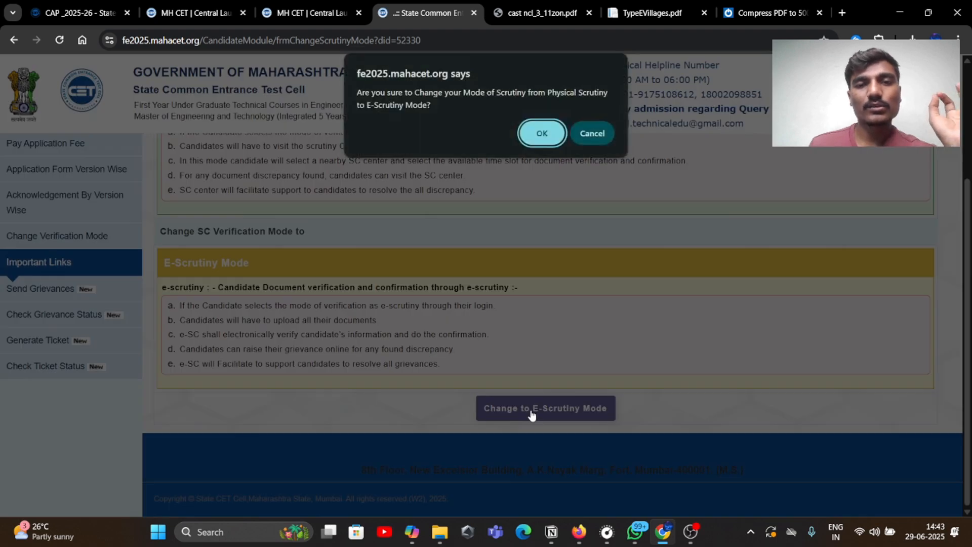
left_click(529, 142)
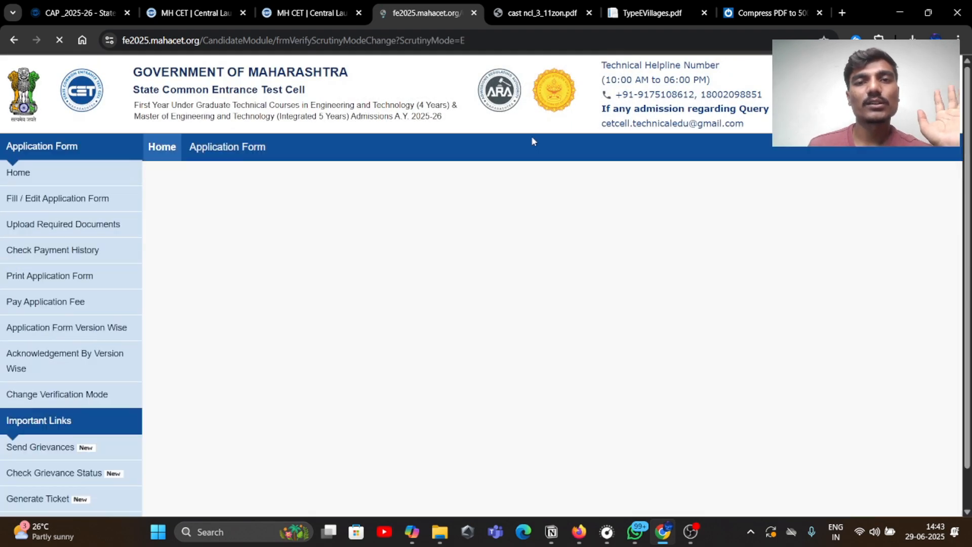
left_click(597, 244)
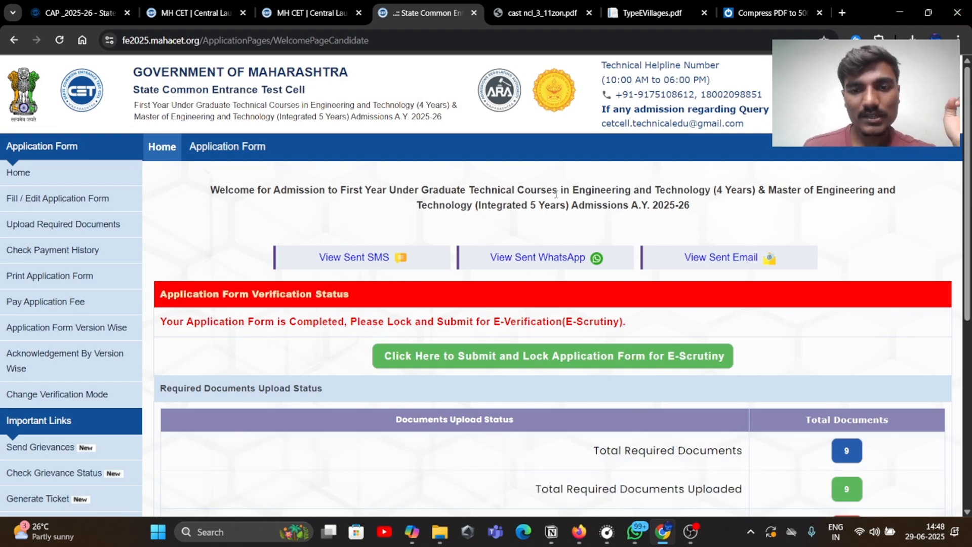
Lock the completed application with Submit and Lock Application Form and review the preview
scroll(691, 212, "down", 2)
scroll(756, 281, "down", 2)
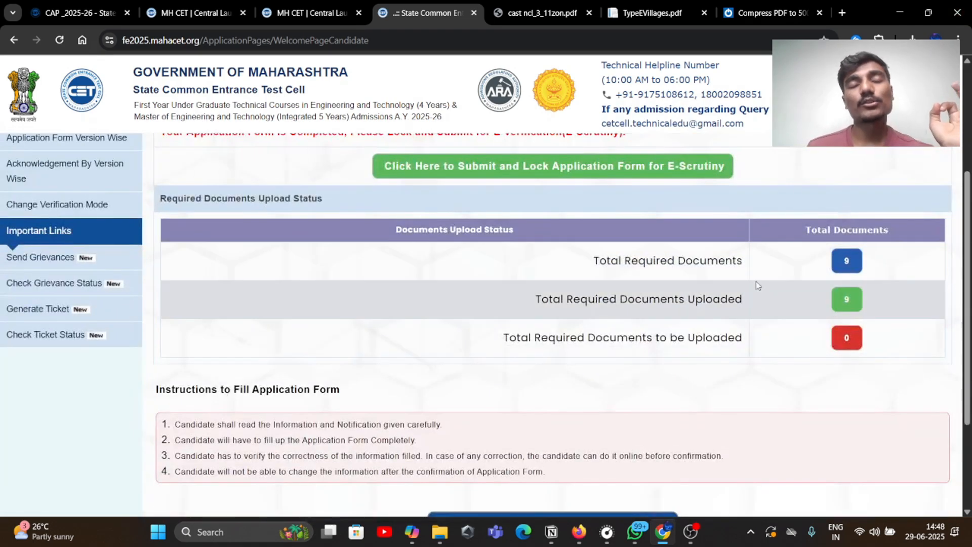
scroll(757, 285, "up", 3)
scroll(757, 285, "up", 2)
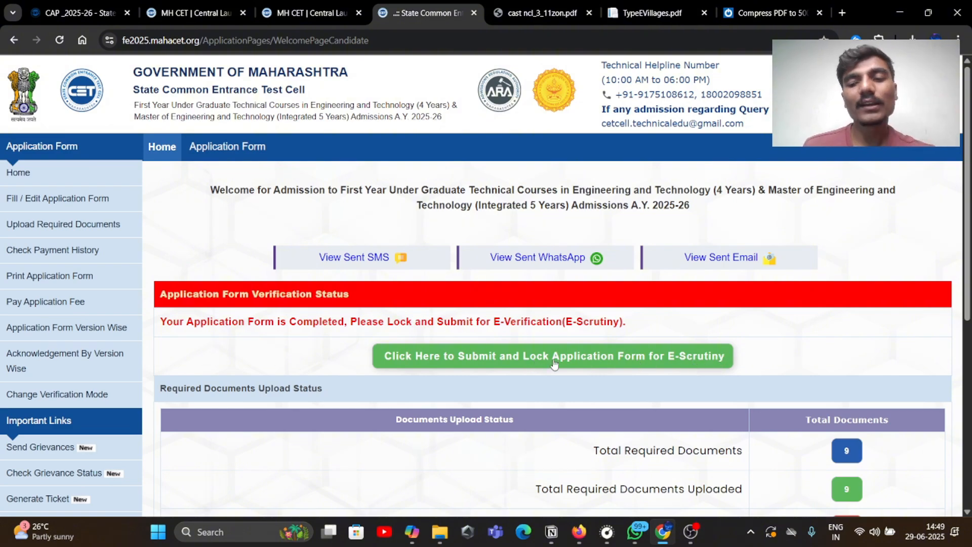
scroll(556, 367, "down", 5)
scroll(580, 384, "up", 6)
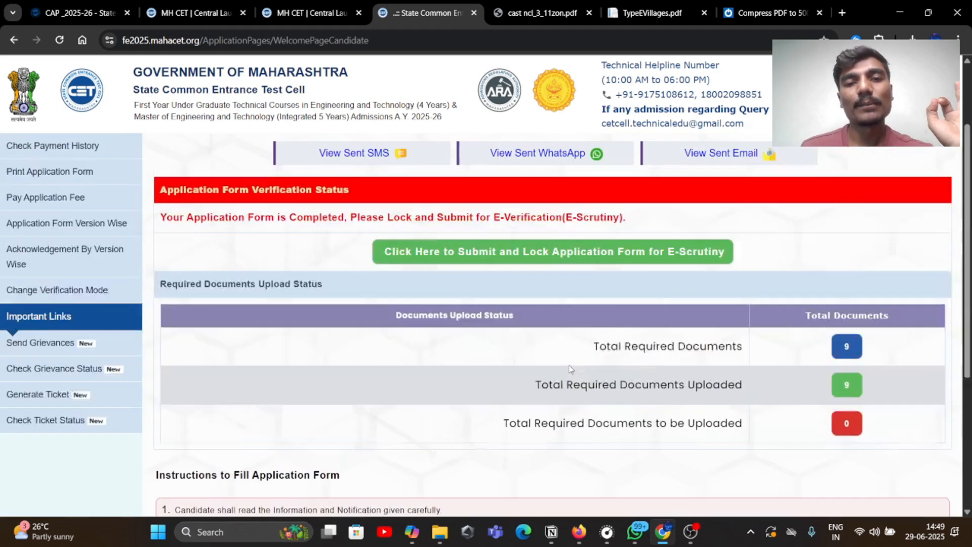
left_click(507, 357)
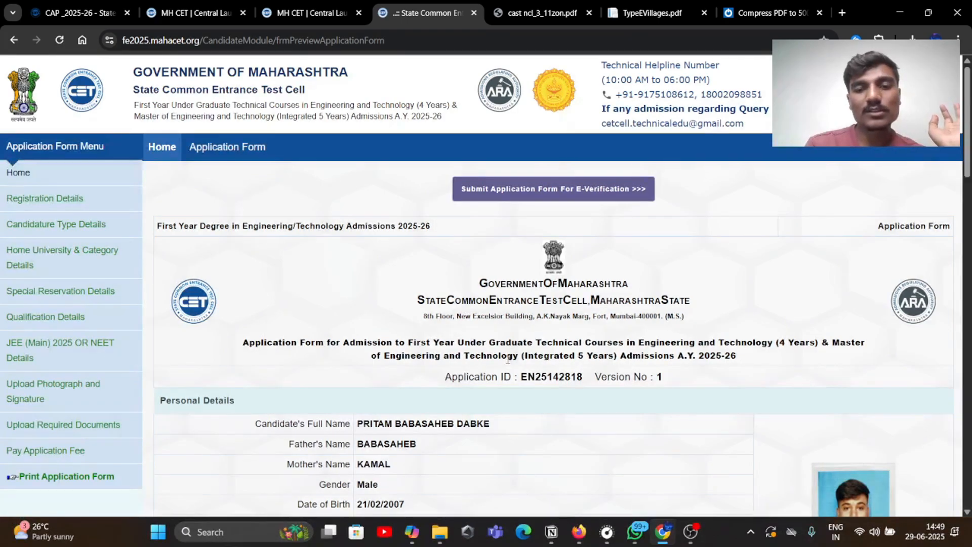
scroll(507, 358, "down", 15)
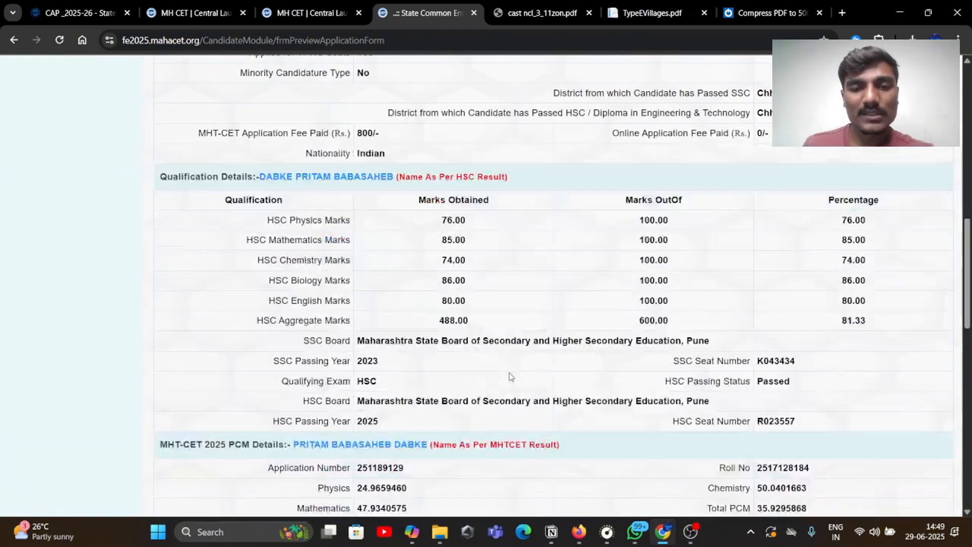
scroll(559, 351, "down", 9)
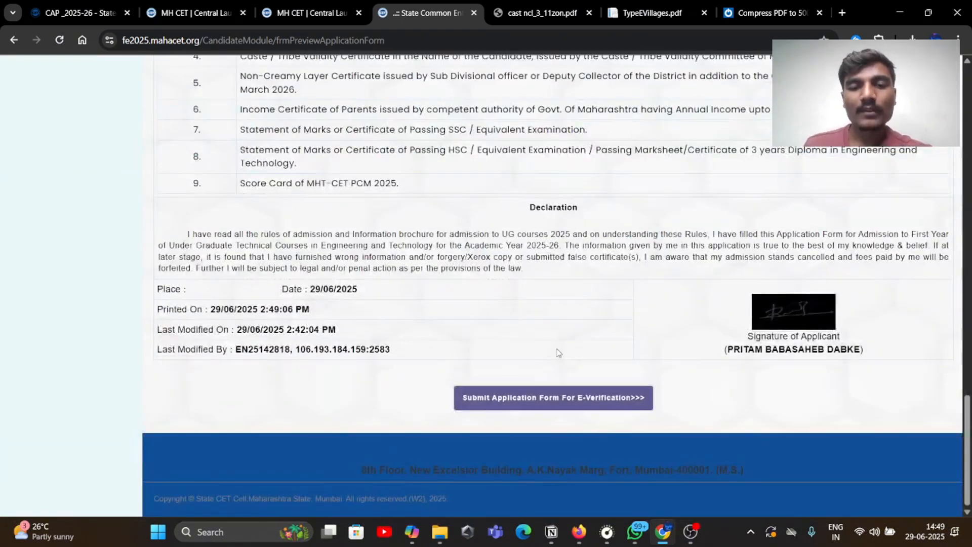
scroll(560, 353, "up", 20)
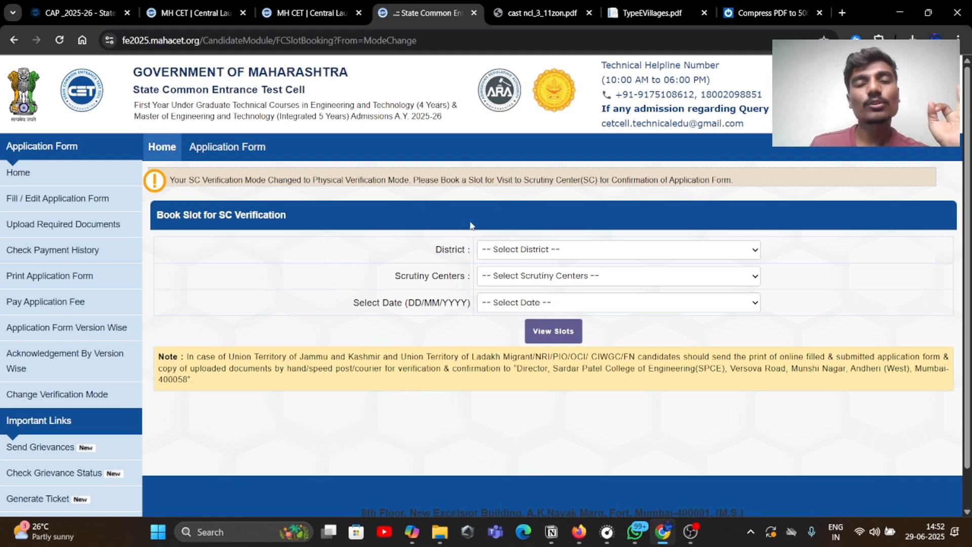
Choose Chhatrapati Sambhajinagar as the verification district and look through the available scrutiny centres
left_click(527, 250)
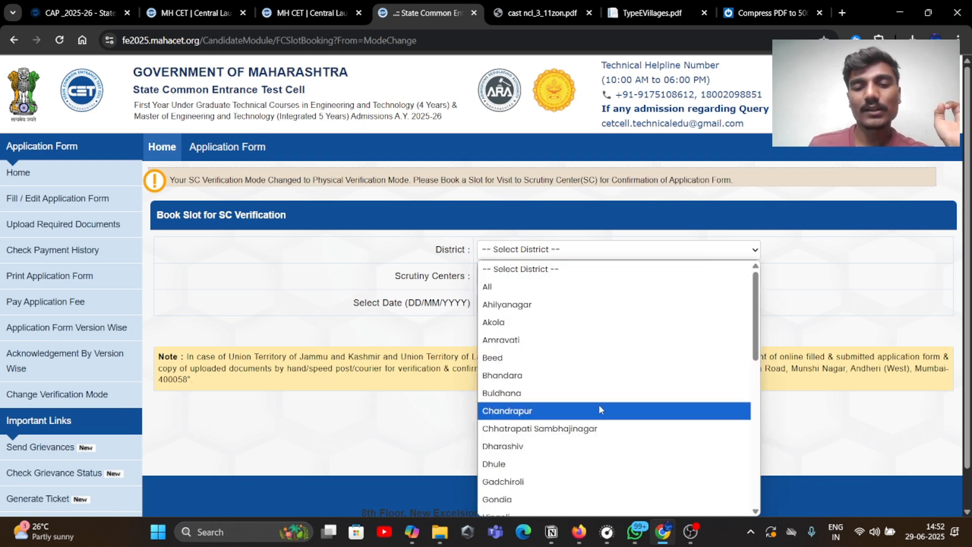
left_click(602, 429)
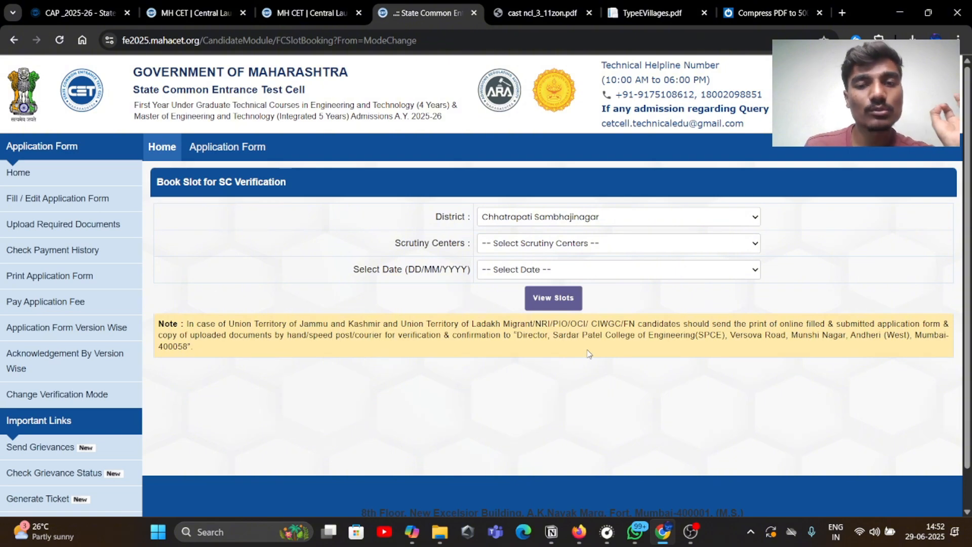
left_click(658, 240)
left_click(744, 247)
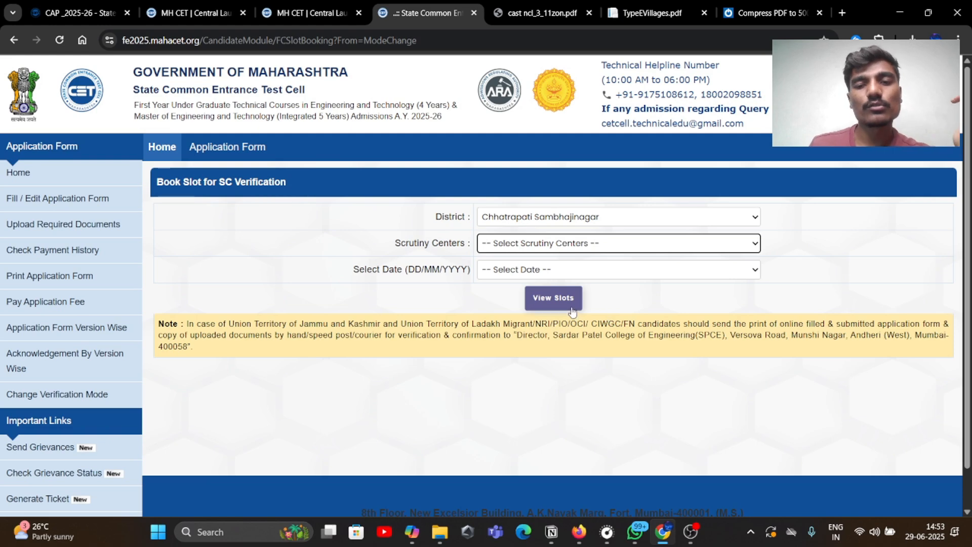
left_click(634, 251)
left_click(634, 257)
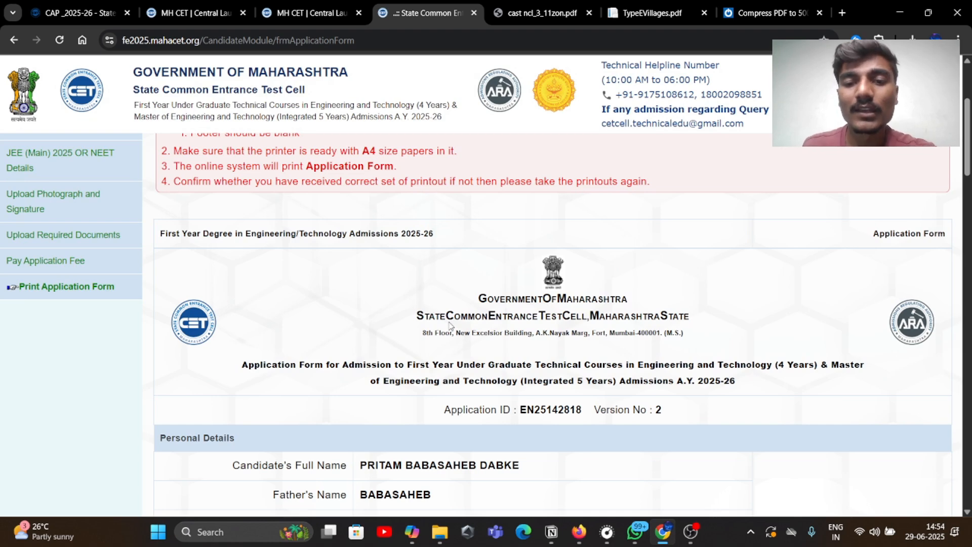
scroll(449, 327, "down", 1)
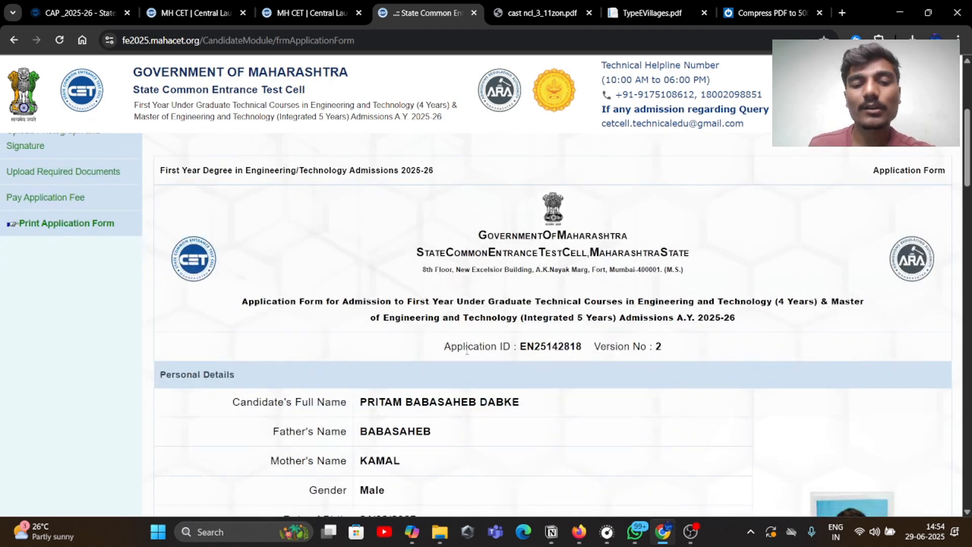
scroll(455, 334, "up", 1)
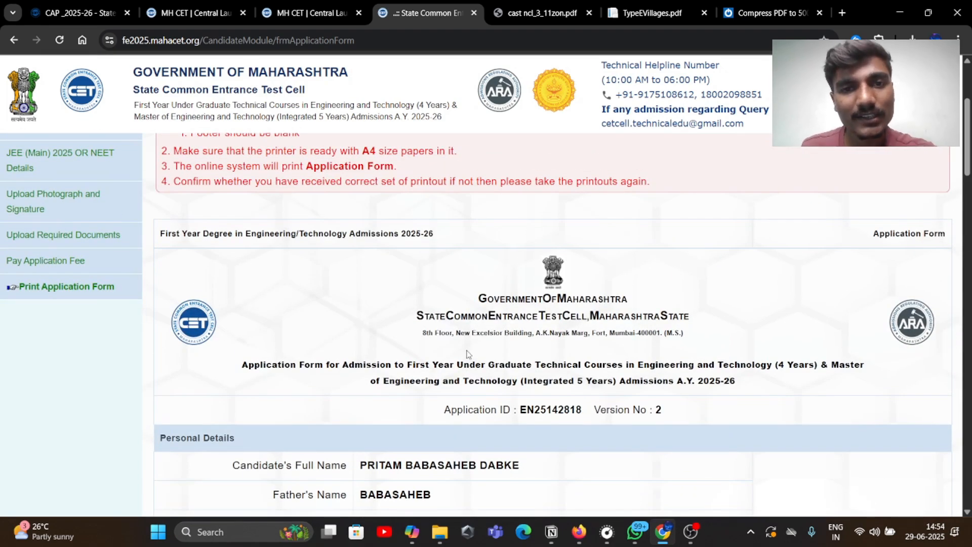